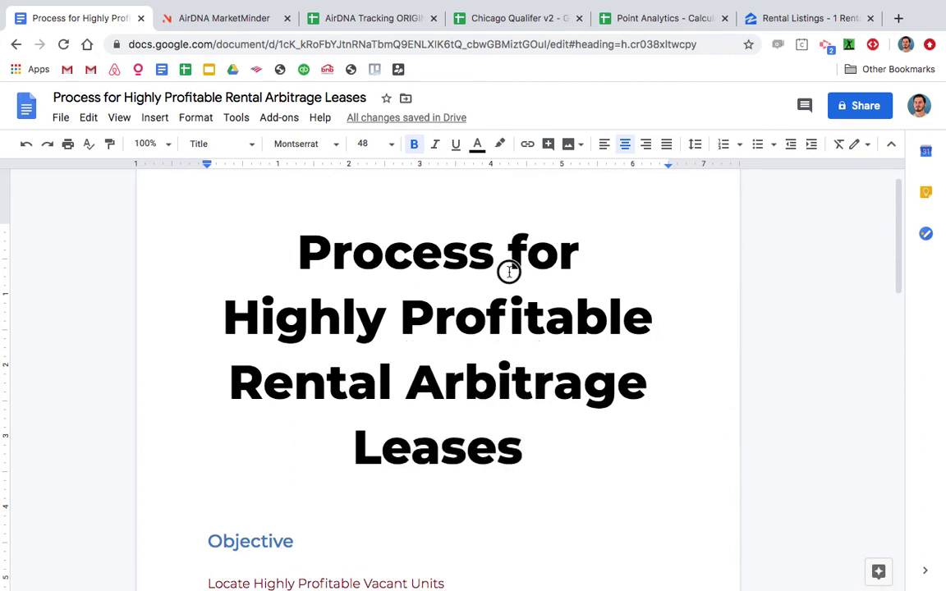
{"action": "left_click_drag", "start_coordinate": [509, 272], "coordinate": [298, 259]}
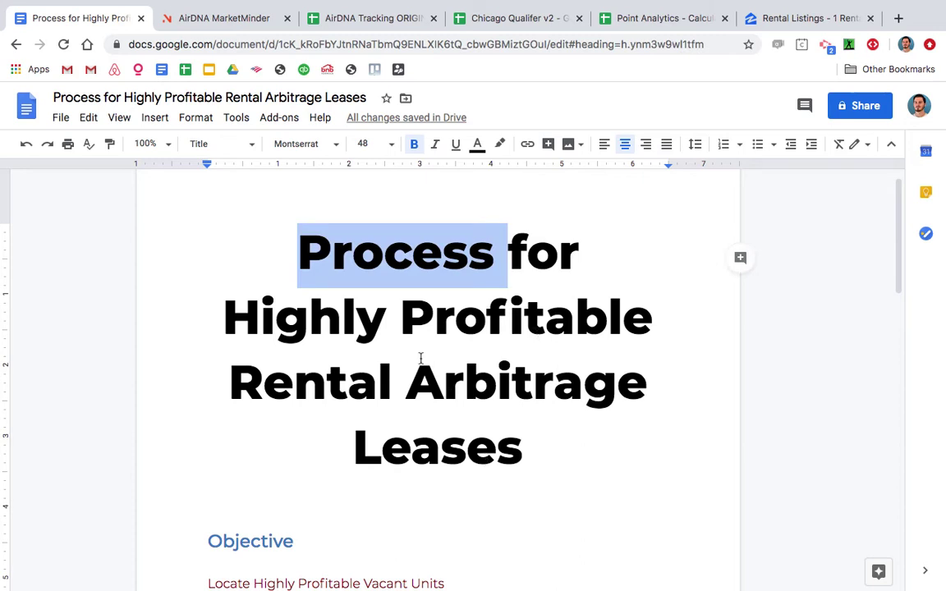
{"action": "scroll", "coordinate": [435, 359], "scroll_direction": "down", "scroll_amount": 1}
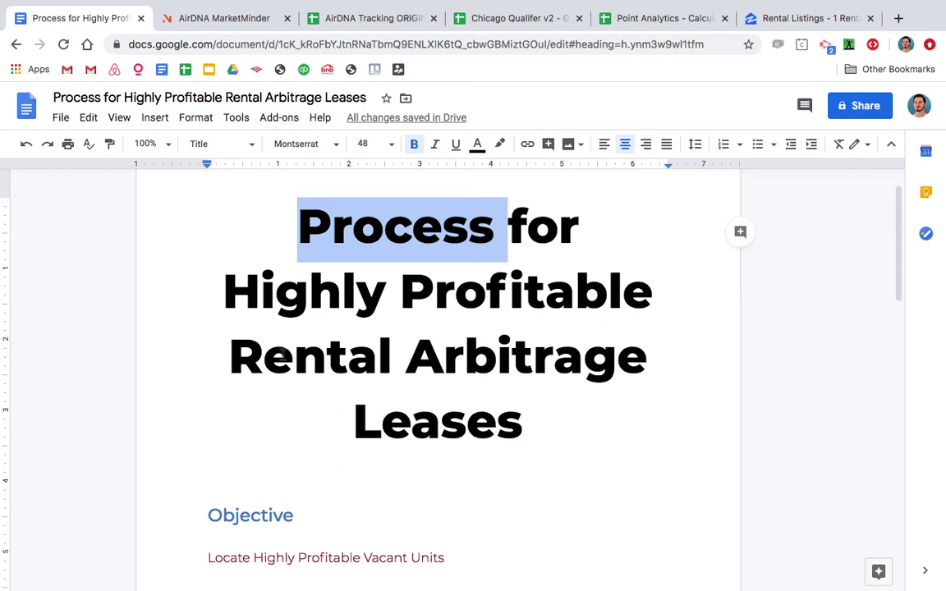
{"action": "left_click_drag", "start_coordinate": [238, 355], "coordinate": [652, 361]}
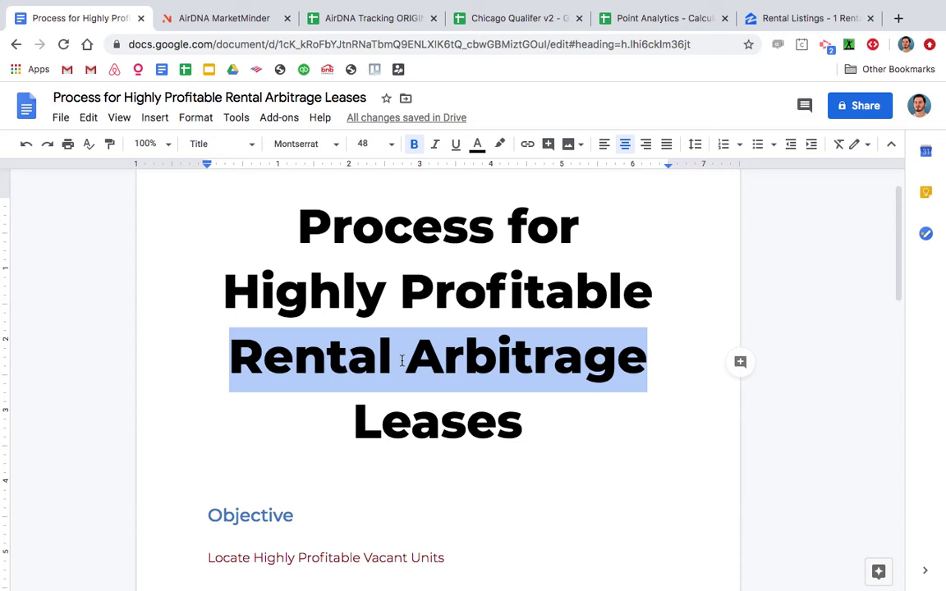
{"action": "left_click_drag", "start_coordinate": [400, 293], "coordinate": [276, 294]}
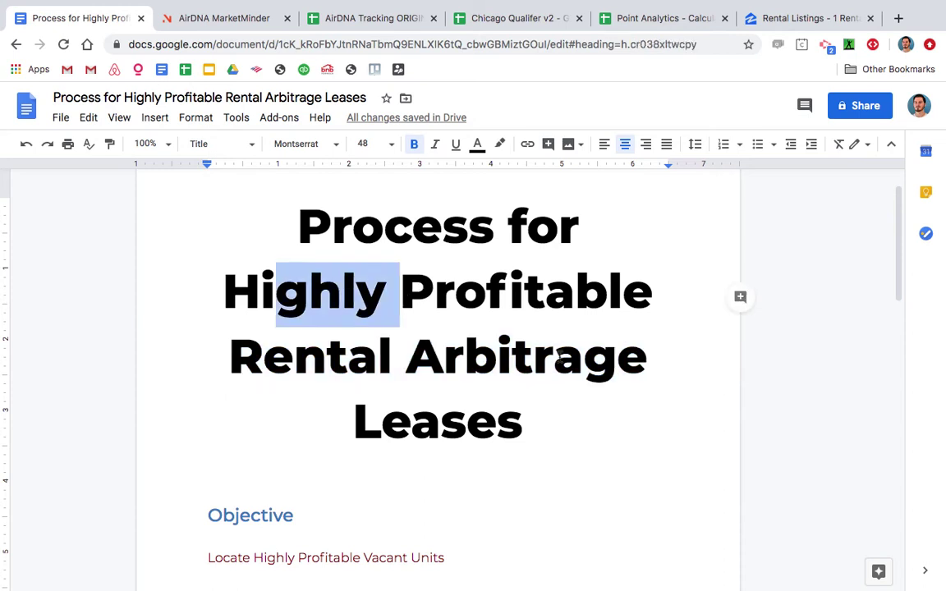
Change the last word of the document title from "Leases" to "Lease"
{"action": "scroll", "coordinate": [542, 417], "scroll_direction": "down", "scroll_amount": 1}
{"action": "left_click", "coordinate": [528, 409]}
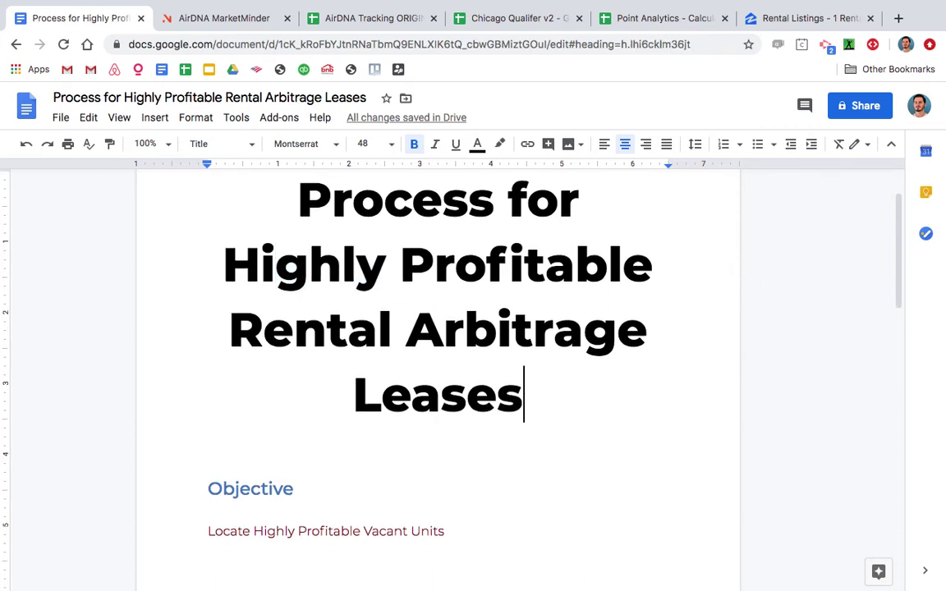
{"action": "key", "text": "BackSpace"}
Read through the objective and the numbered steps, focusing on step 1 about recording properly managed, active AirDNA listings
{"action": "scroll", "coordinate": [384, 451], "scroll_direction": "down", "scroll_amount": 5}
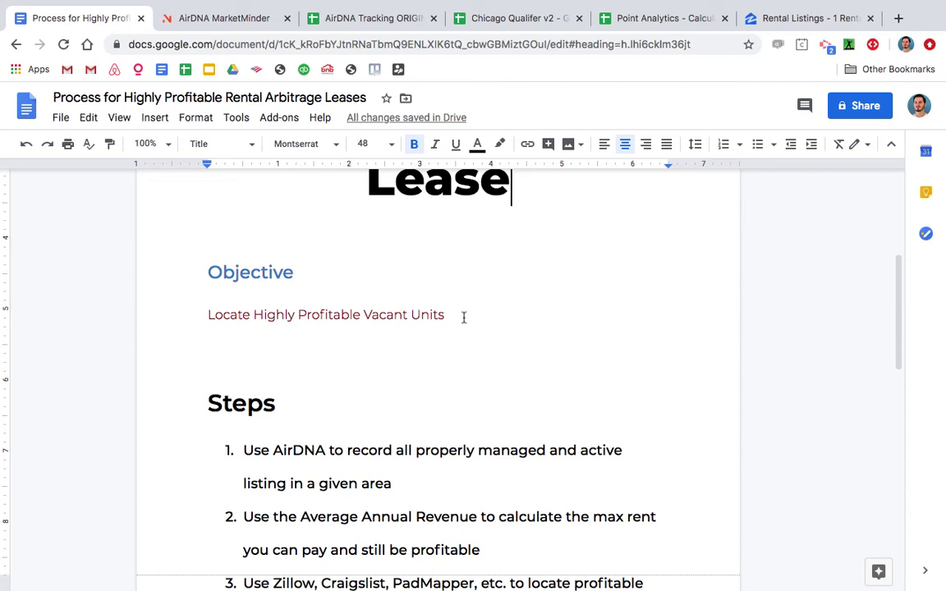
{"action": "scroll", "coordinate": [464, 319], "scroll_direction": "up", "scroll_amount": 3}
{"action": "scroll", "coordinate": [464, 318], "scroll_direction": "up", "scroll_amount": 1}
{"action": "scroll", "coordinate": [376, 338], "scroll_direction": "down", "scroll_amount": 2}
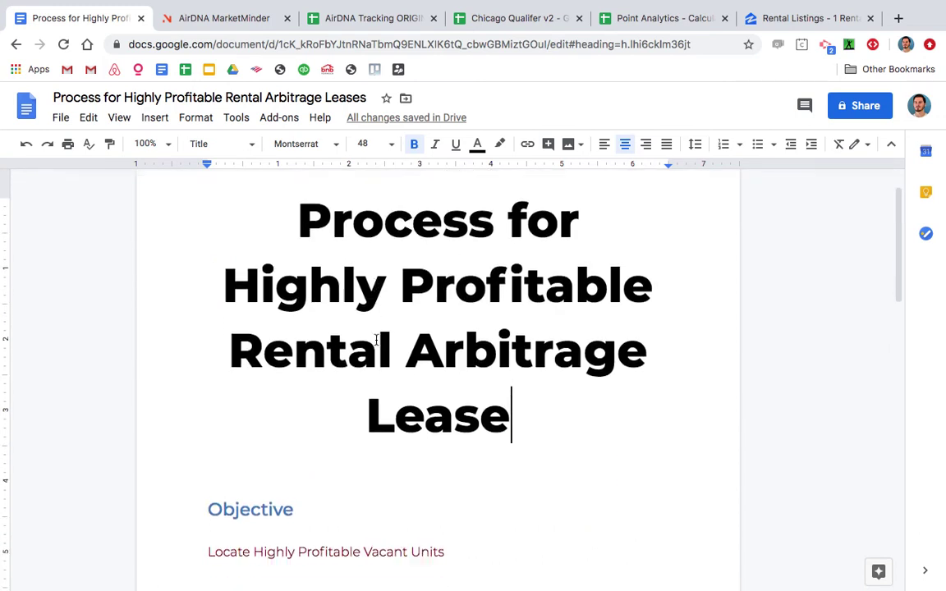
{"action": "scroll", "coordinate": [542, 417], "scroll_direction": "down", "scroll_amount": 2}
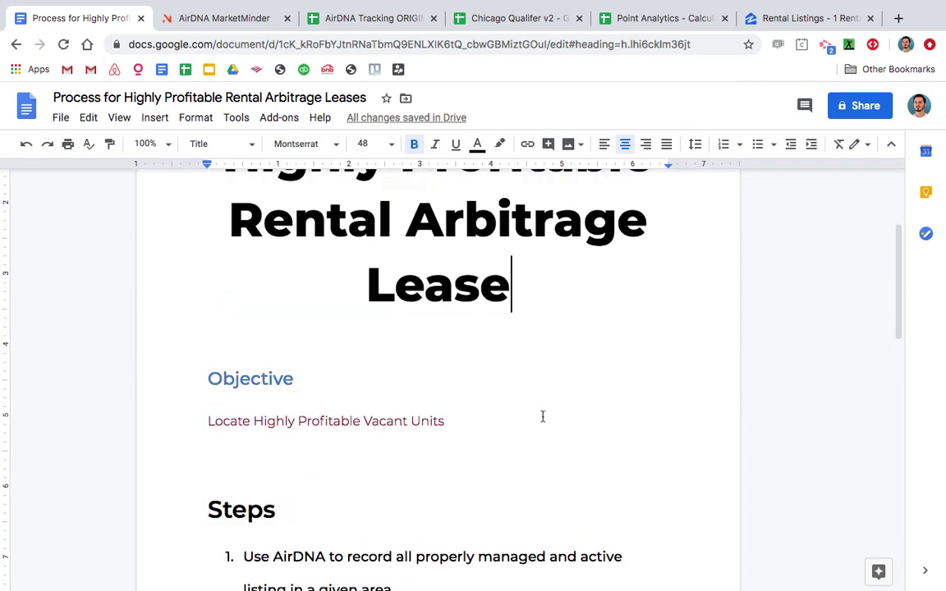
{"action": "scroll", "coordinate": [542, 417], "scroll_direction": "down", "scroll_amount": 5}
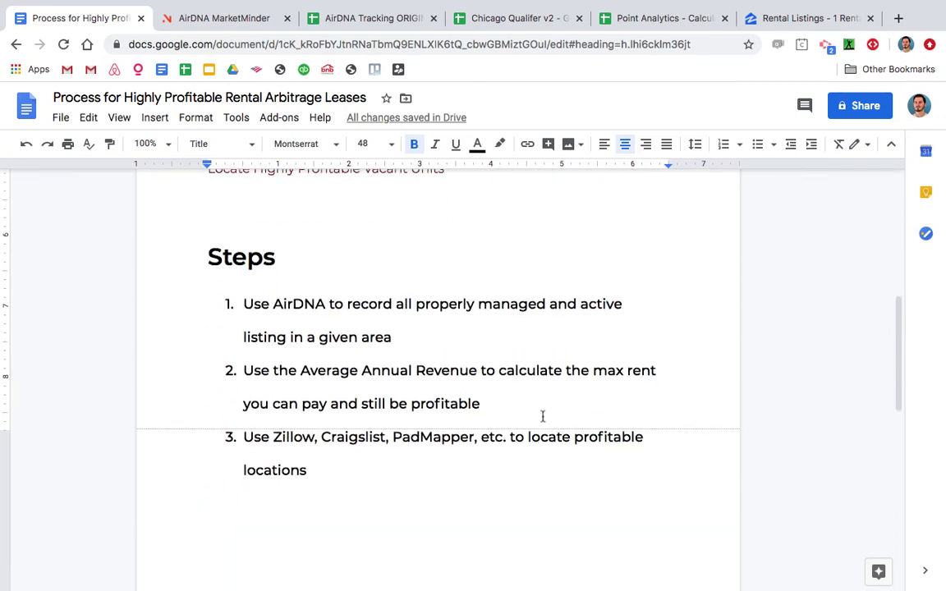
{"action": "left_click", "coordinate": [245, 300]}
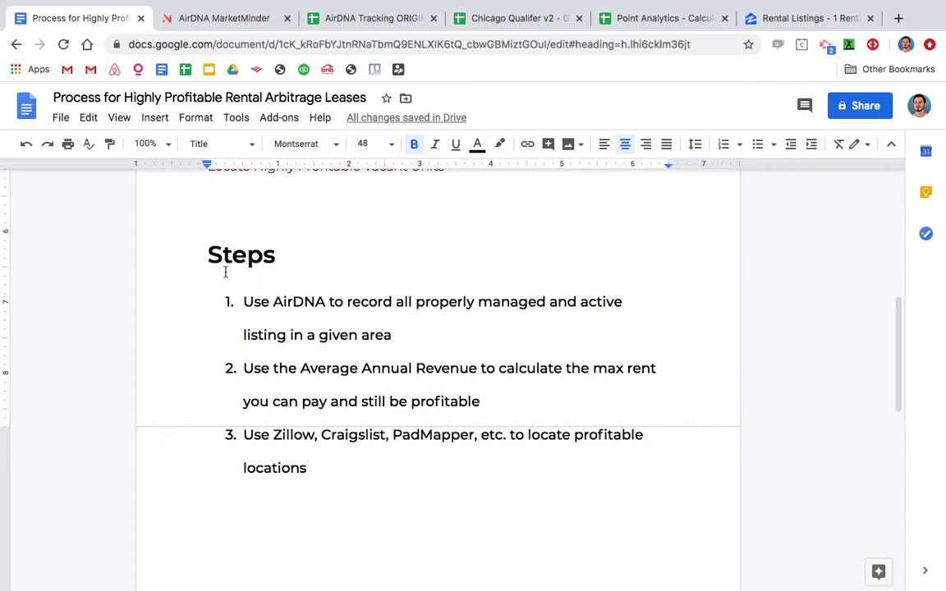
{"action": "scroll", "coordinate": [228, 268], "scroll_direction": "up", "scroll_amount": 1}
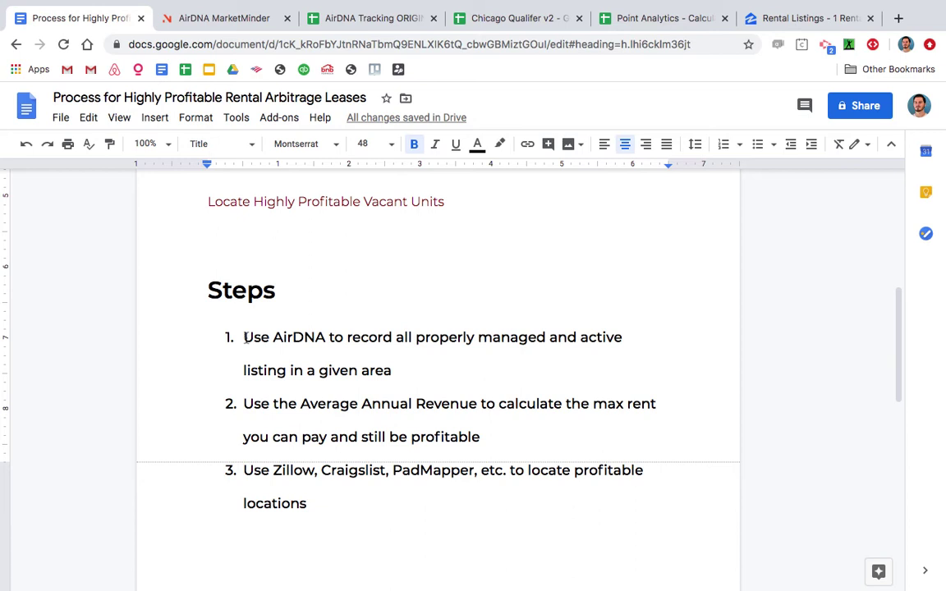
{"action": "left_click_drag", "start_coordinate": [244, 337], "coordinate": [613, 366]}
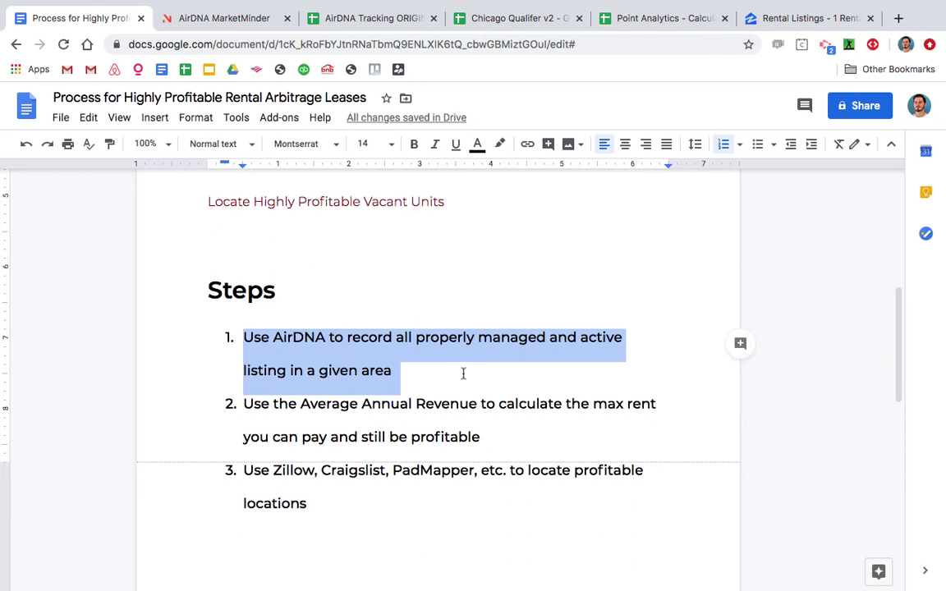
{"action": "left_click", "coordinate": [395, 374]}
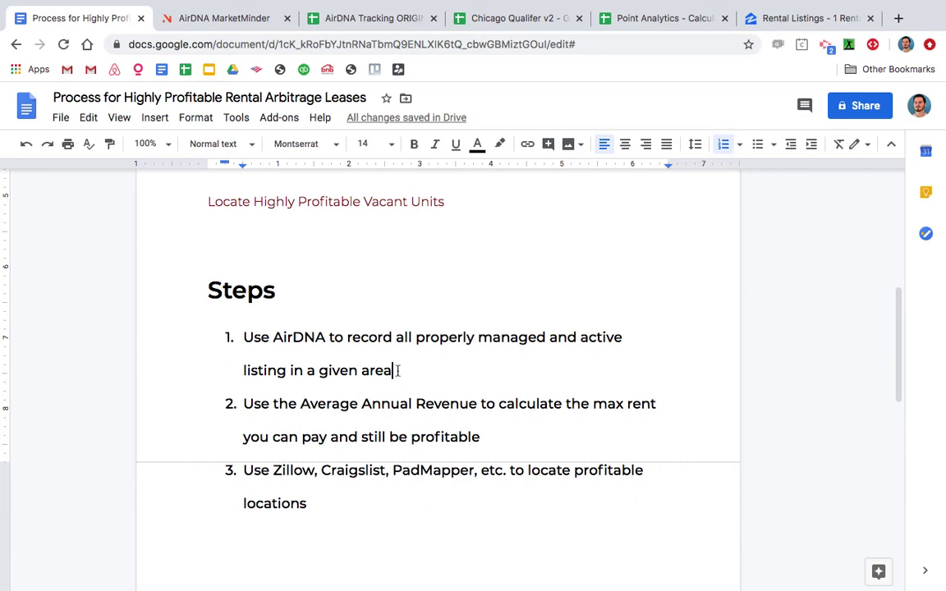
{"action": "mouse_move", "coordinate": [395, 372]}
{"action": "left_mouse_down"}
{"action": "mouse_move", "coordinate": [244, 337]}
{"action": "mouse_move", "coordinate": [380, 359]}
{"action": "mouse_move", "coordinate": [395, 371]}
{"action": "left_mouse_up"}
{"action": "left_click", "coordinate": [244, 337]}
{"action": "left_click", "coordinate": [414, 379]}
{"action": "scroll", "coordinate": [373, 329], "scroll_direction": "up", "scroll_amount": 4}
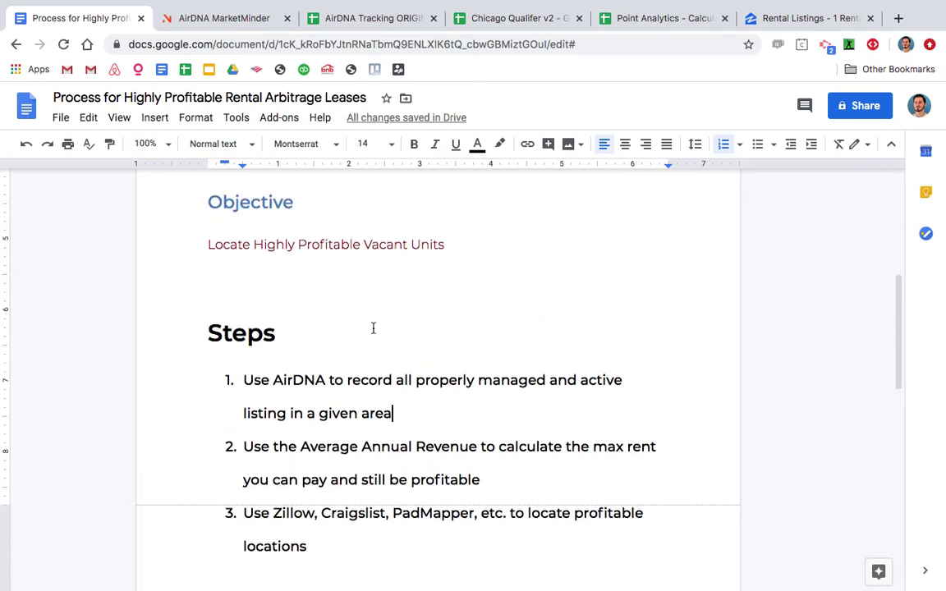
{"action": "scroll", "coordinate": [374, 456], "scroll_direction": "down", "scroll_amount": 3}
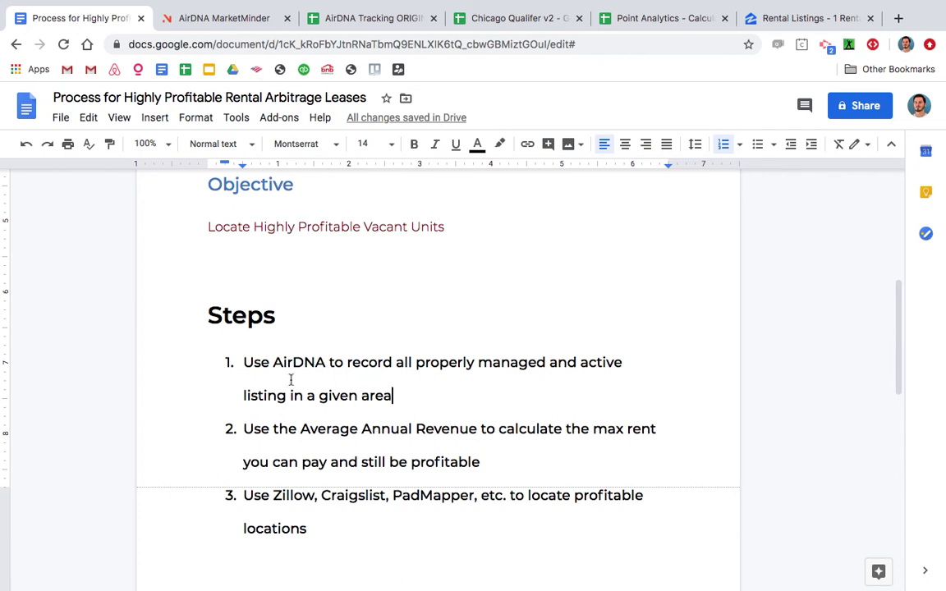
{"action": "scroll", "coordinate": [292, 380], "scroll_direction": "up", "scroll_amount": 1}
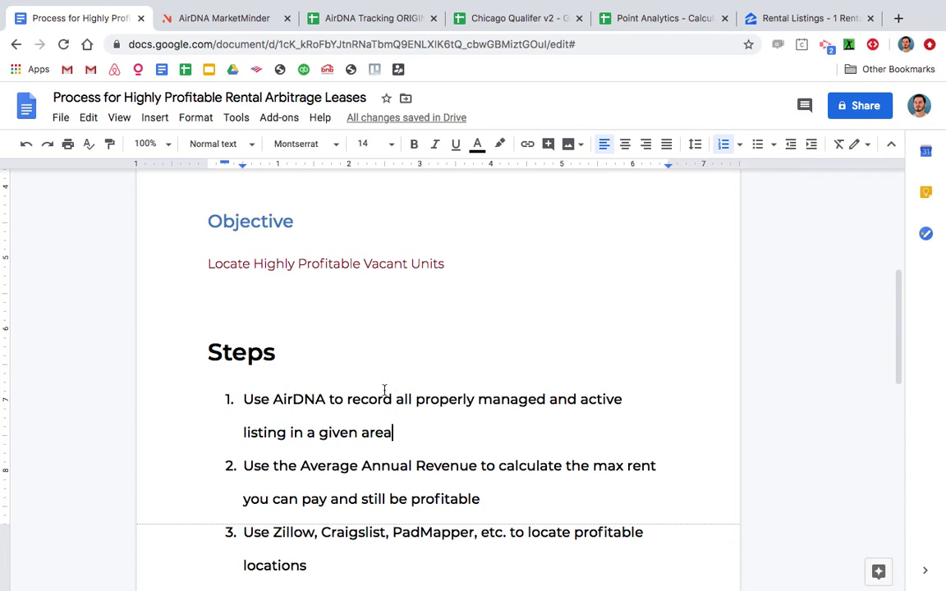
Switch to AirDNA MarketMinder's Chicago overview and bring the active rentals map into view
{"action": "left_click", "coordinate": [225, 18]}
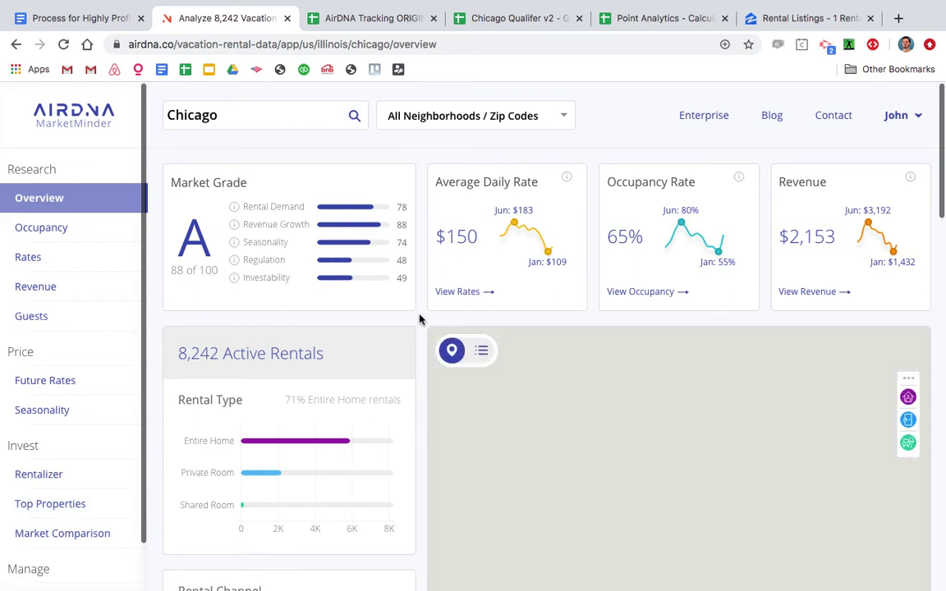
{"action": "scroll", "coordinate": [420, 319], "scroll_direction": "down", "scroll_amount": 2}
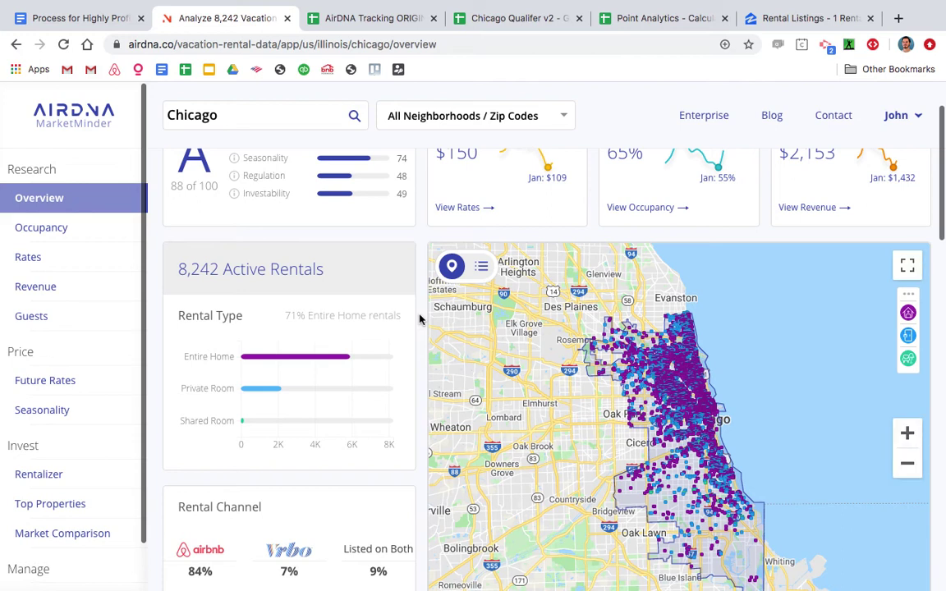
{"action": "scroll", "coordinate": [420, 318], "scroll_direction": "down", "scroll_amount": 1}
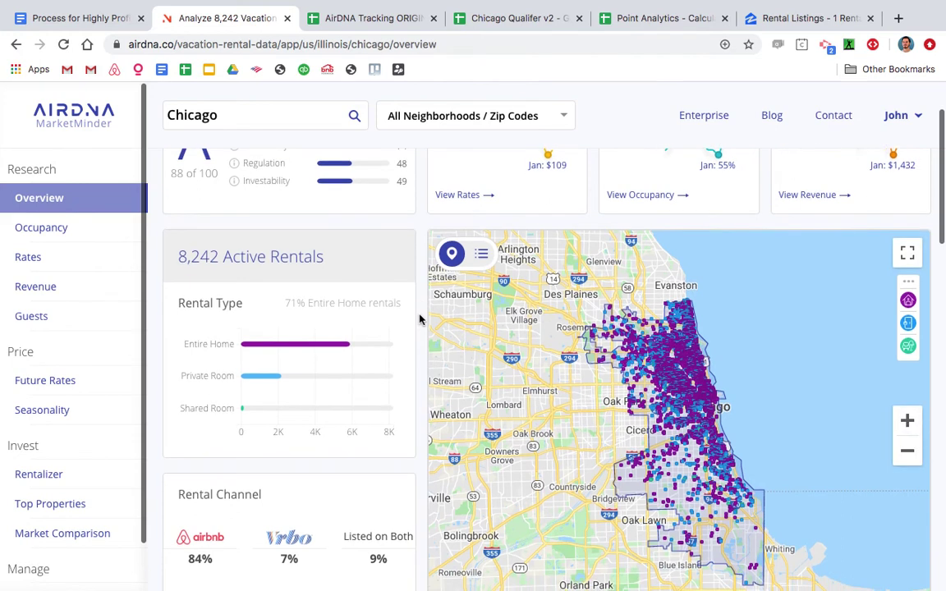
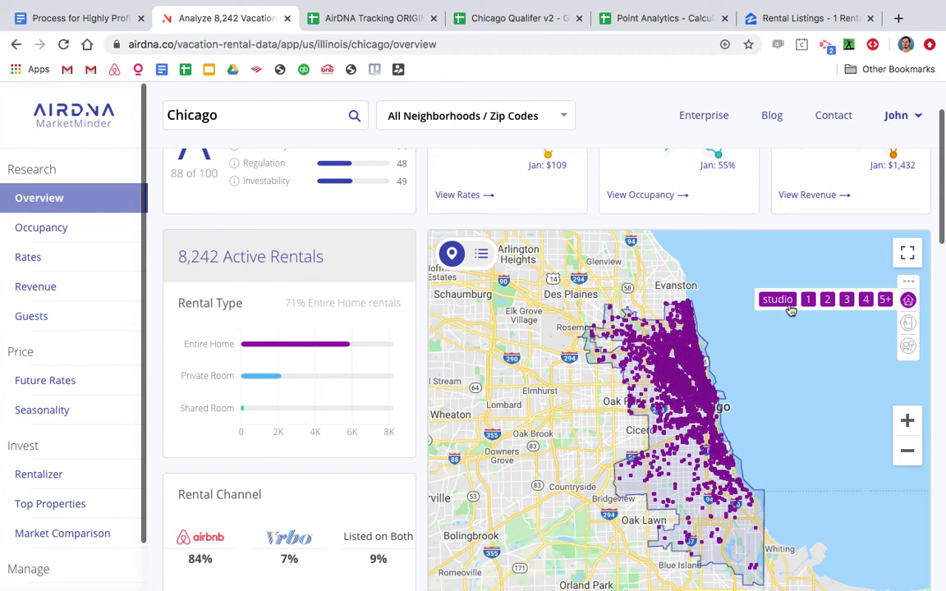
Limit the entire-home rentals on the Chicago map to 5+ bedrooms by hiding studios and 1, 2, 3 and 4 bedroom units
{"action": "left_click", "coordinate": [790, 300]}
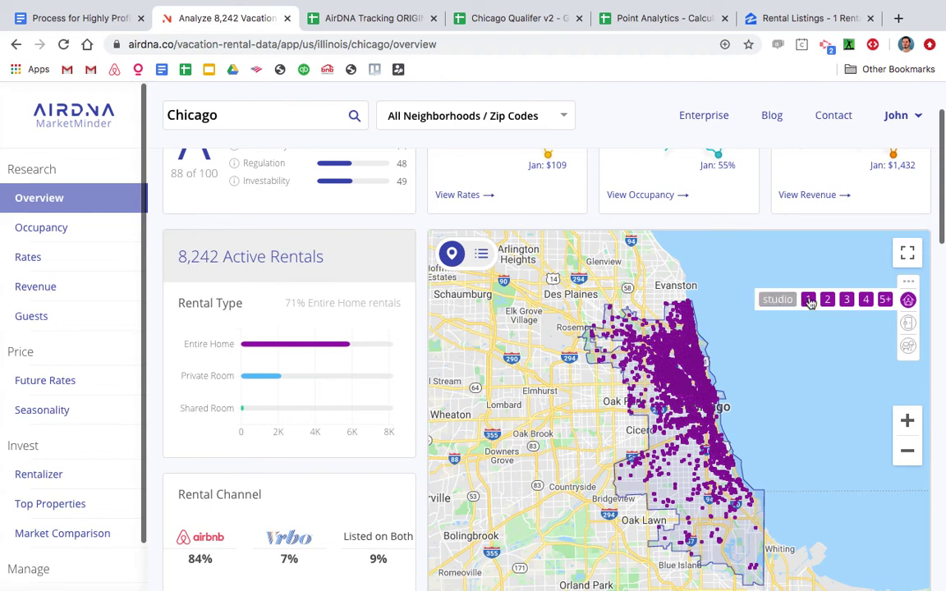
{"action": "left_click", "coordinate": [810, 301]}
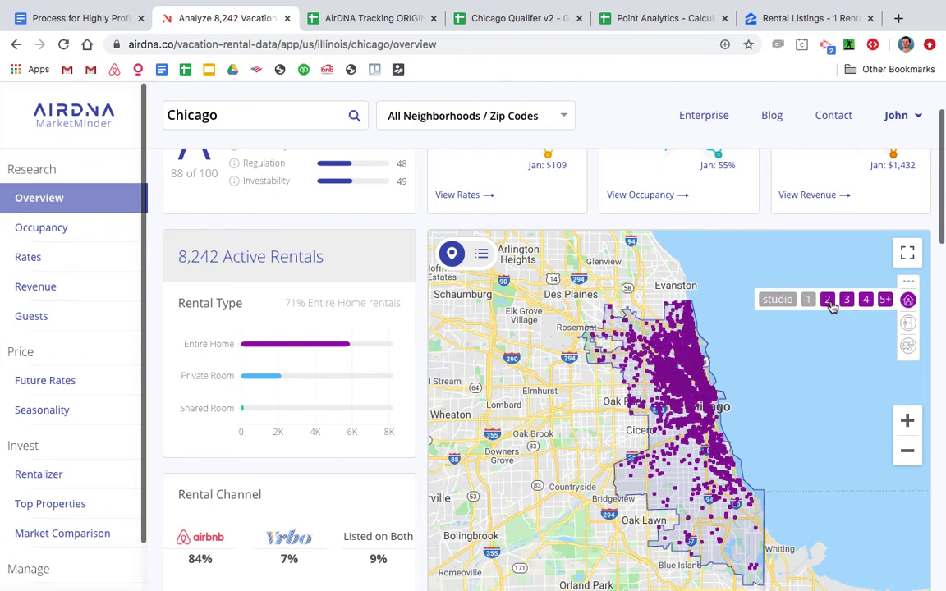
{"action": "left_click", "coordinate": [828, 301]}
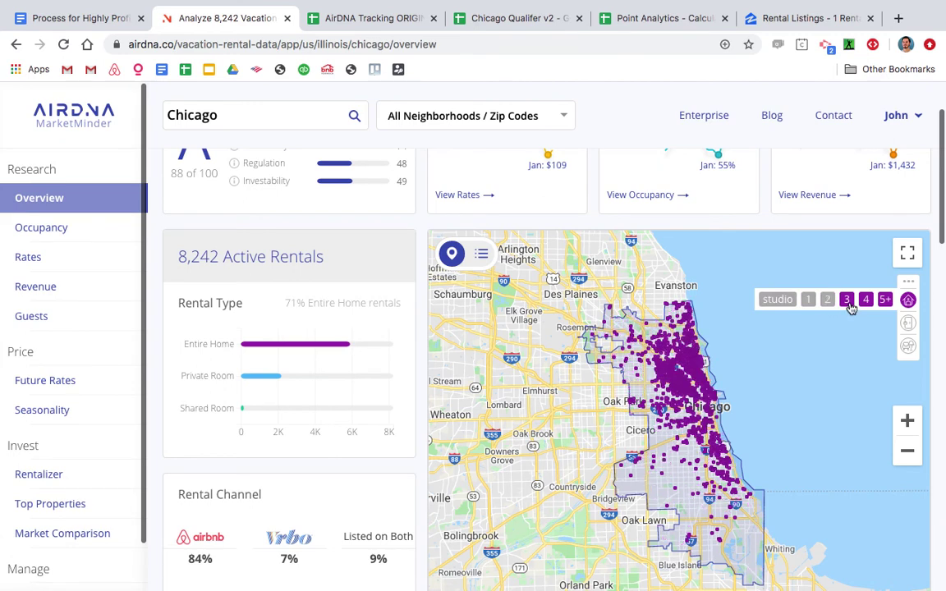
{"action": "left_click", "coordinate": [847, 301]}
{"action": "left_click", "coordinate": [866, 302]}
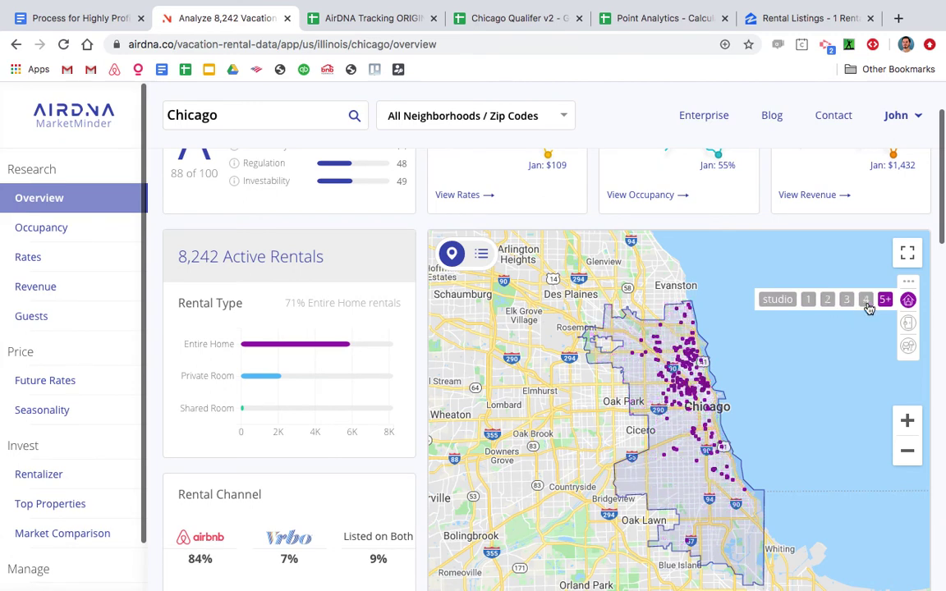
Preview the details of large entire-home listings around River North and the Loop on the Chicago map
{"action": "mouse_move", "coordinate": [730, 356]}
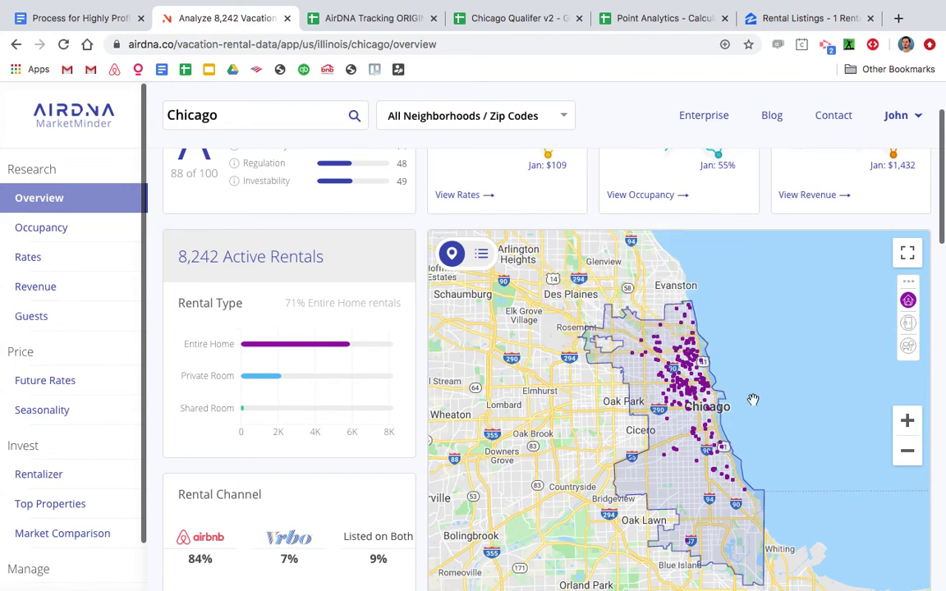
{"action": "mouse_move", "coordinate": [704, 394]}
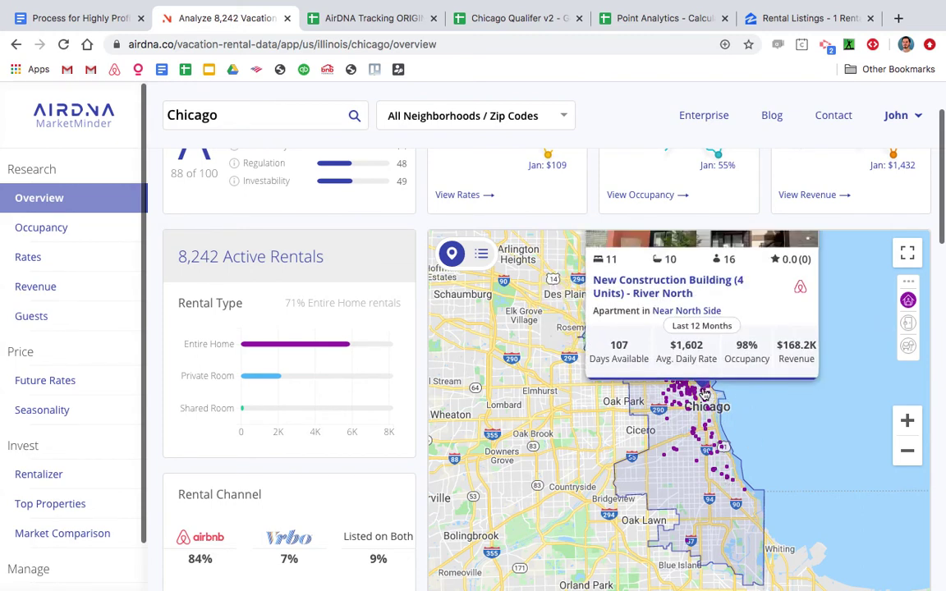
{"action": "left_click_drag", "start_coordinate": [776, 414], "coordinate": [788, 527]}
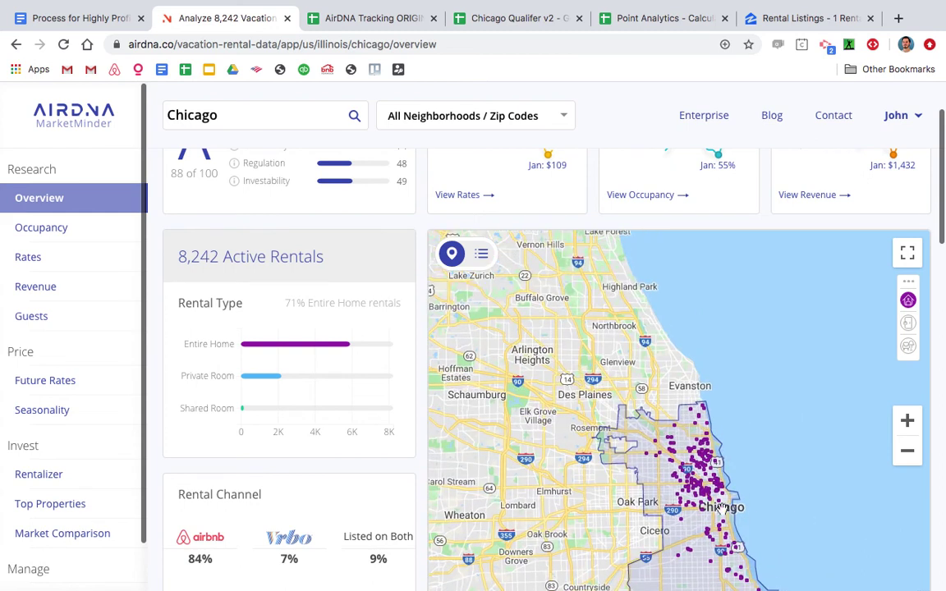
{"action": "mouse_move", "coordinate": [712, 499]}
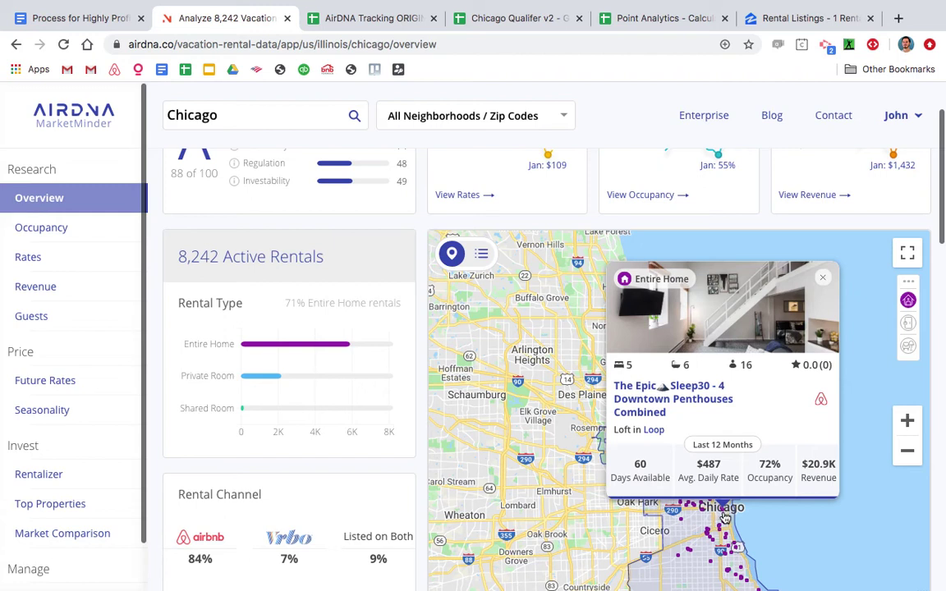
Switch to the AirDNA Tracking ORIGINAL spreadsheet and examine the Chicago sheet's Old Town listings and revenue table by bedroom count
{"action": "left_click", "coordinate": [367, 23]}
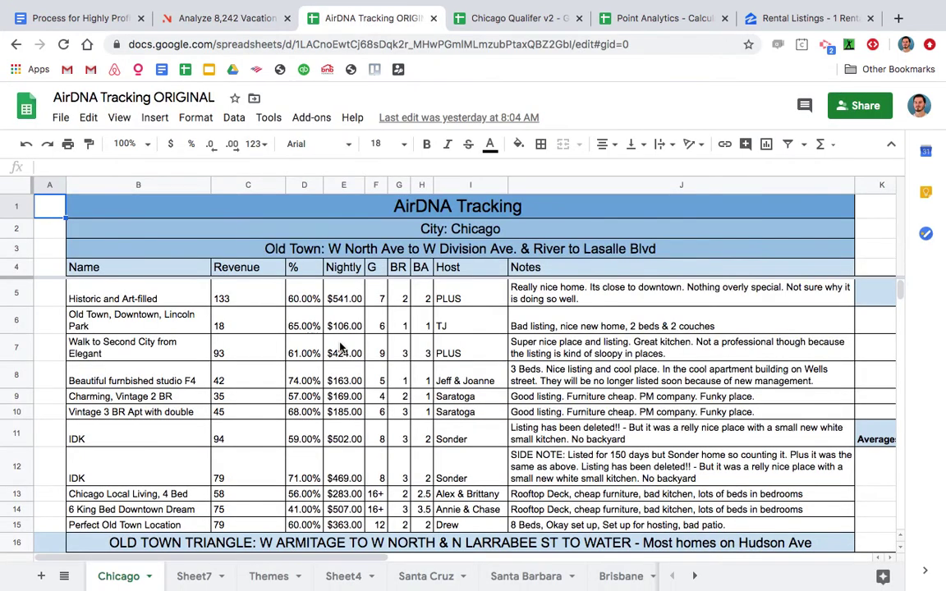
{"action": "left_click", "coordinate": [433, 210]}
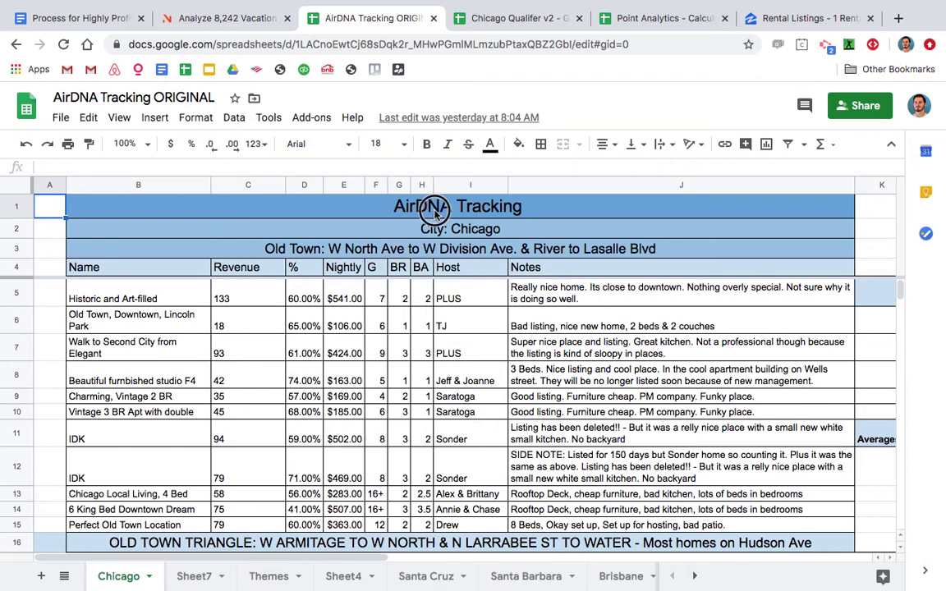
{"action": "left_click", "coordinate": [436, 212]}
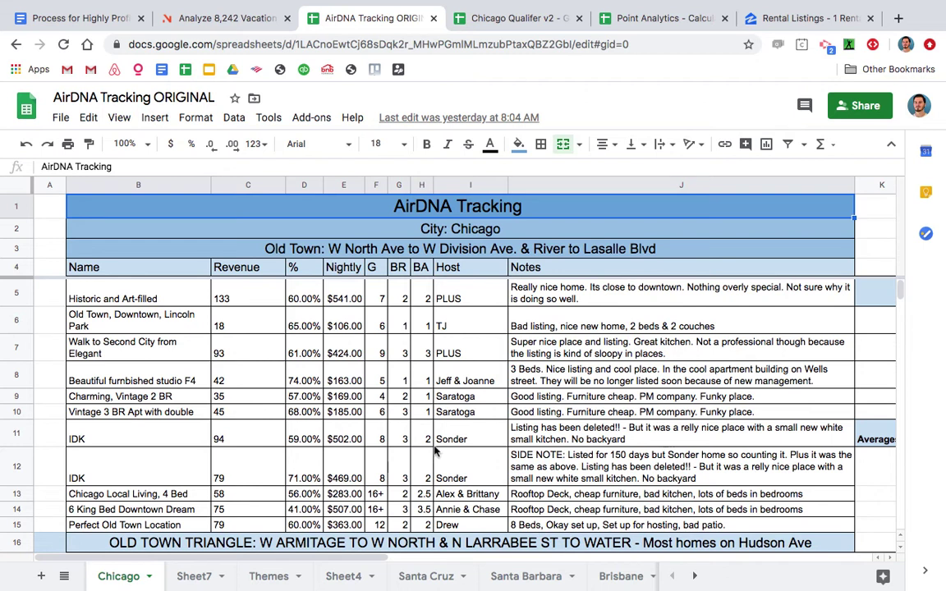
{"action": "scroll", "coordinate": [435, 450], "scroll_direction": "down", "scroll_amount": 3}
{"action": "scroll", "coordinate": [435, 450], "scroll_direction": "right", "scroll_amount": 5}
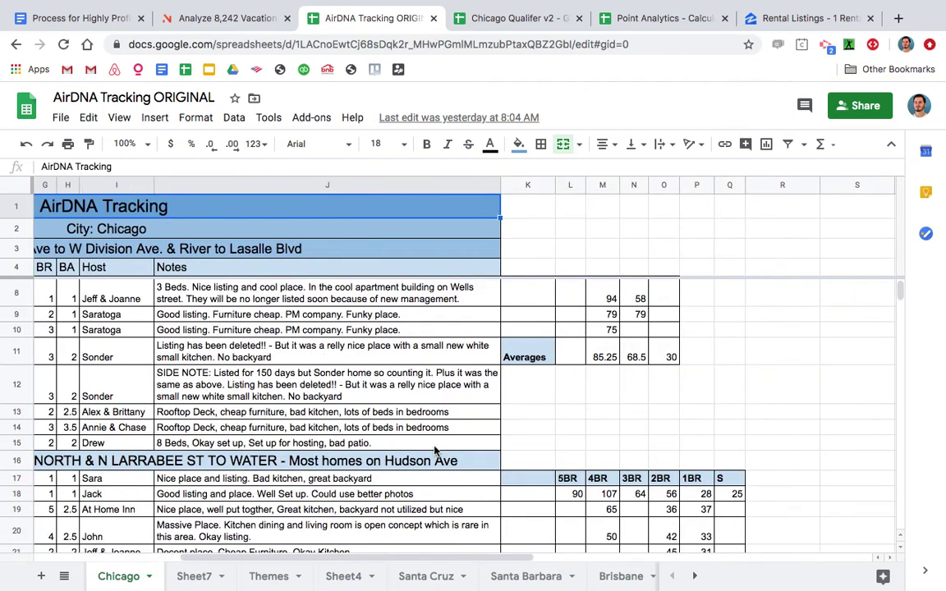
{"action": "scroll", "coordinate": [435, 450], "scroll_direction": "right", "scroll_amount": 3}
{"action": "scroll", "coordinate": [435, 450], "scroll_direction": "up", "scroll_amount": 3}
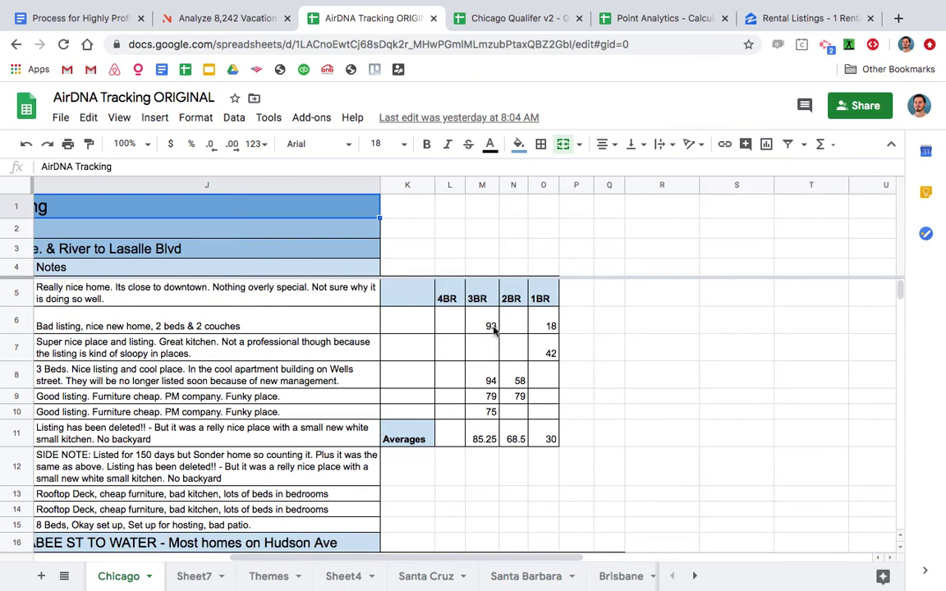
Inspect the 3BR average formula in the Old Town revenue table and return to the listing columns
{"action": "left_click", "coordinate": [483, 443]}
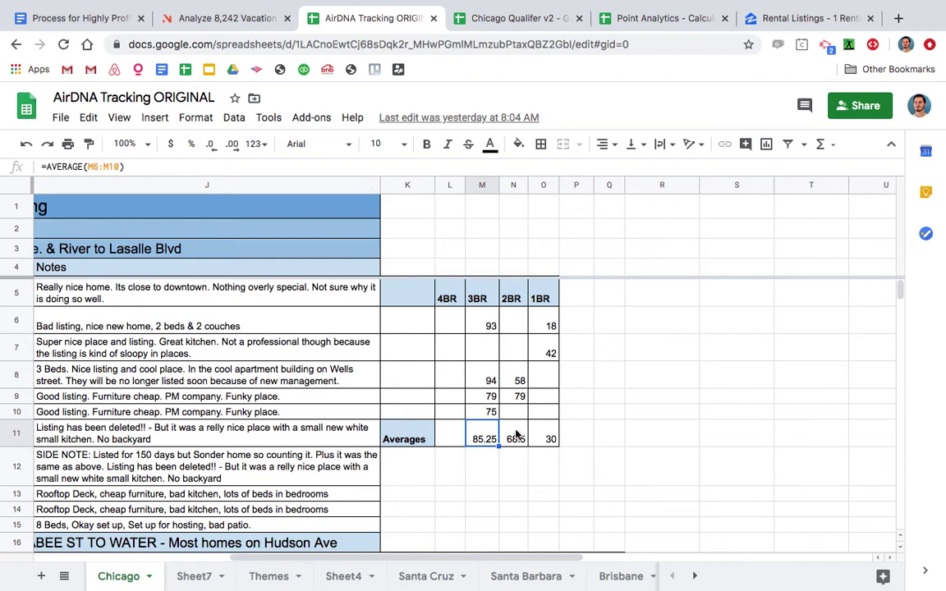
{"action": "scroll", "coordinate": [515, 433], "scroll_direction": "left", "scroll_amount": 5}
{"action": "scroll", "coordinate": [515, 436], "scroll_direction": "left", "scroll_amount": 5}
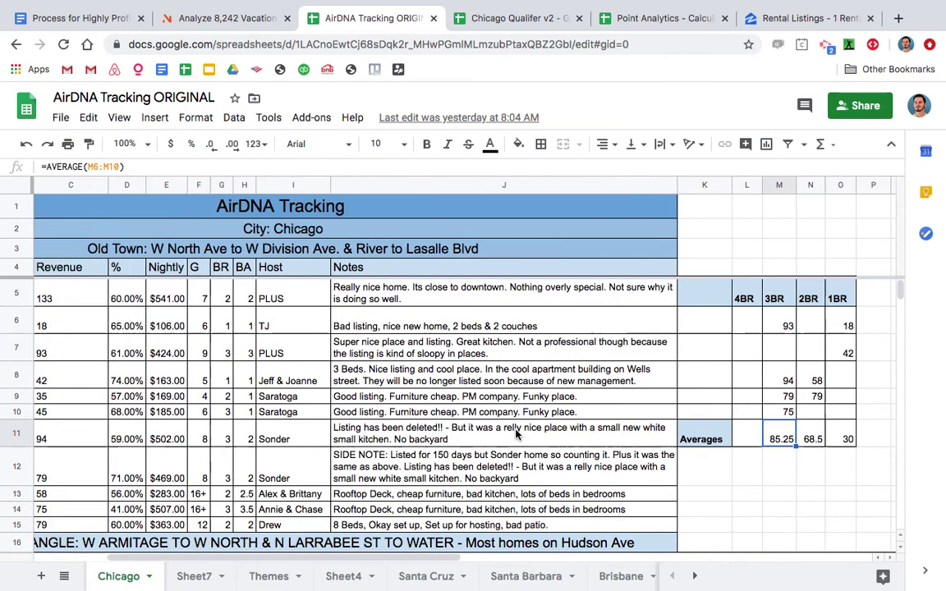
Switch to the Process for Highly Profitable Rental Arbitrage Leases document and review the objective and step 1 on recording AirDNA listings
{"action": "left_click", "coordinate": [82, 18]}
{"action": "scroll", "coordinate": [443, 378], "scroll_direction": "up", "scroll_amount": 5}
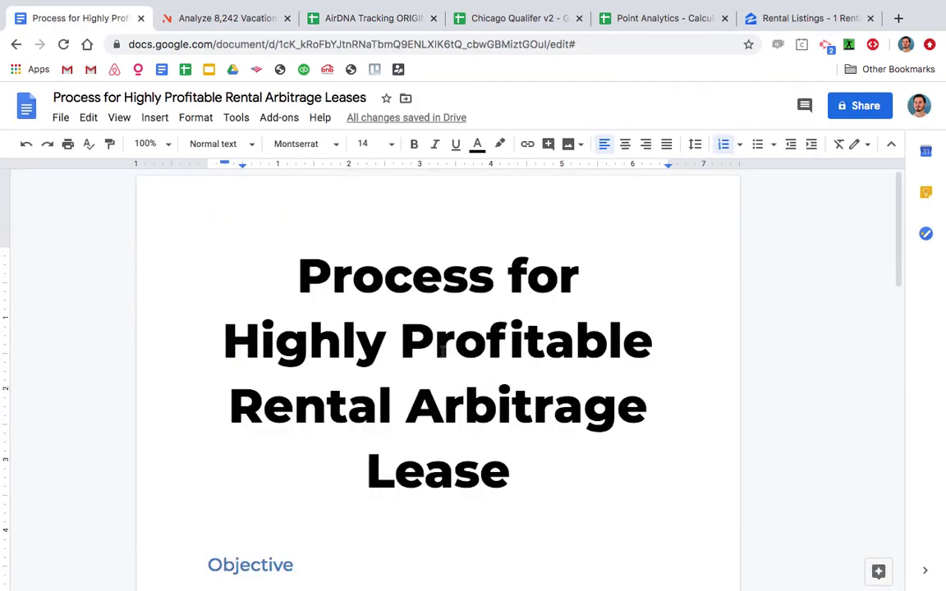
{"action": "scroll", "coordinate": [355, 328], "scroll_direction": "down", "scroll_amount": 2}
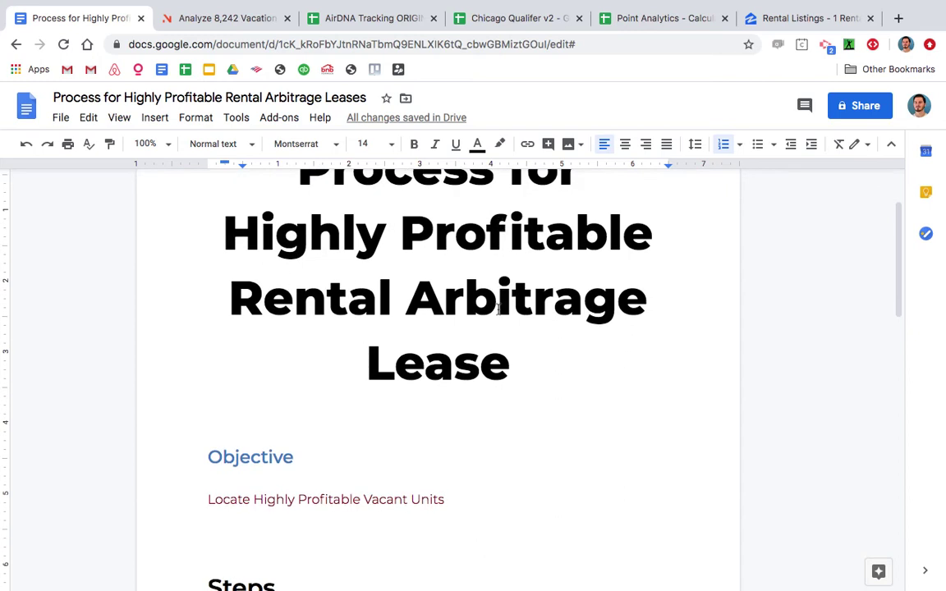
{"action": "scroll", "coordinate": [553, 395], "scroll_direction": "down", "scroll_amount": 5}
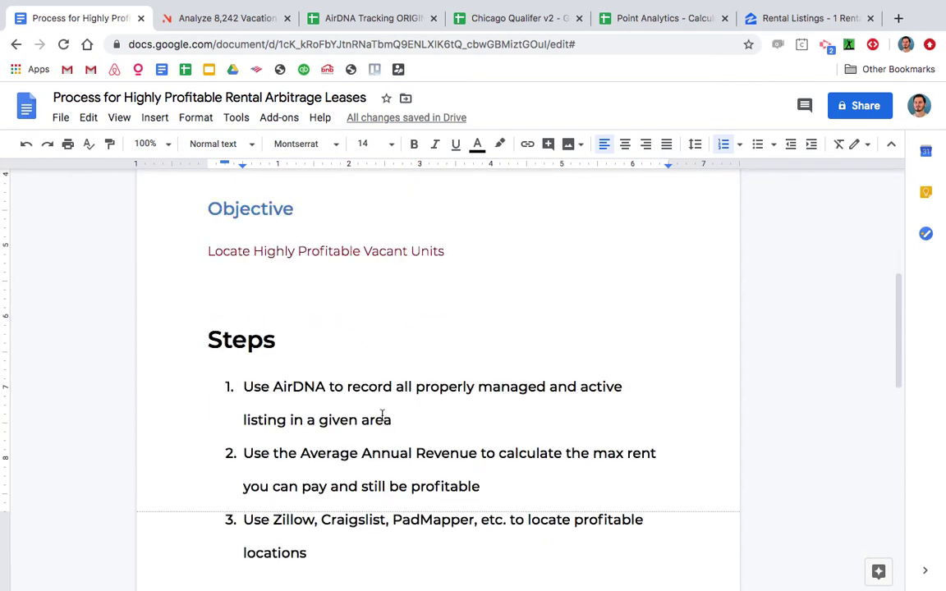
{"action": "left_click_drag", "start_coordinate": [396, 419], "coordinate": [243, 386]}
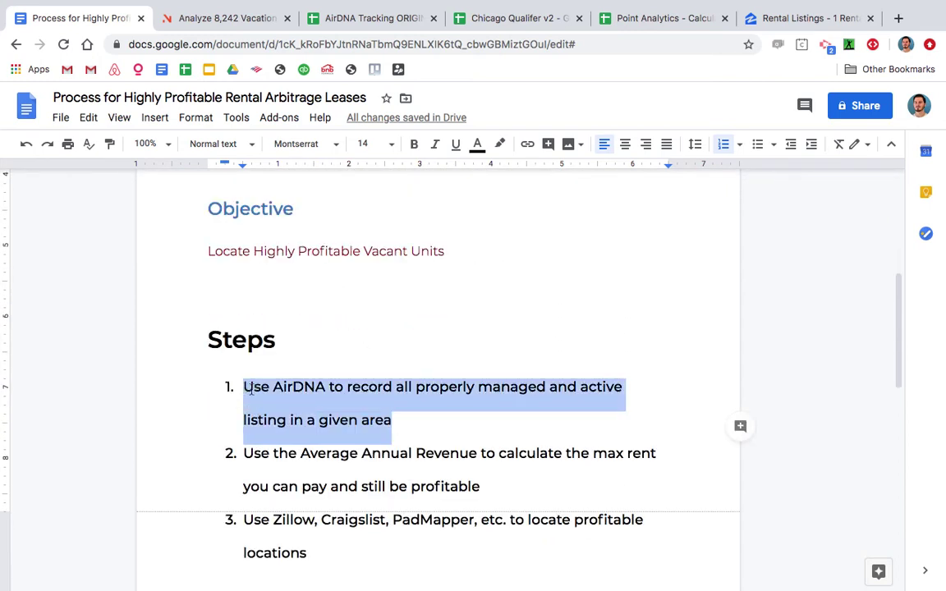
{"action": "left_click", "coordinate": [421, 422]}
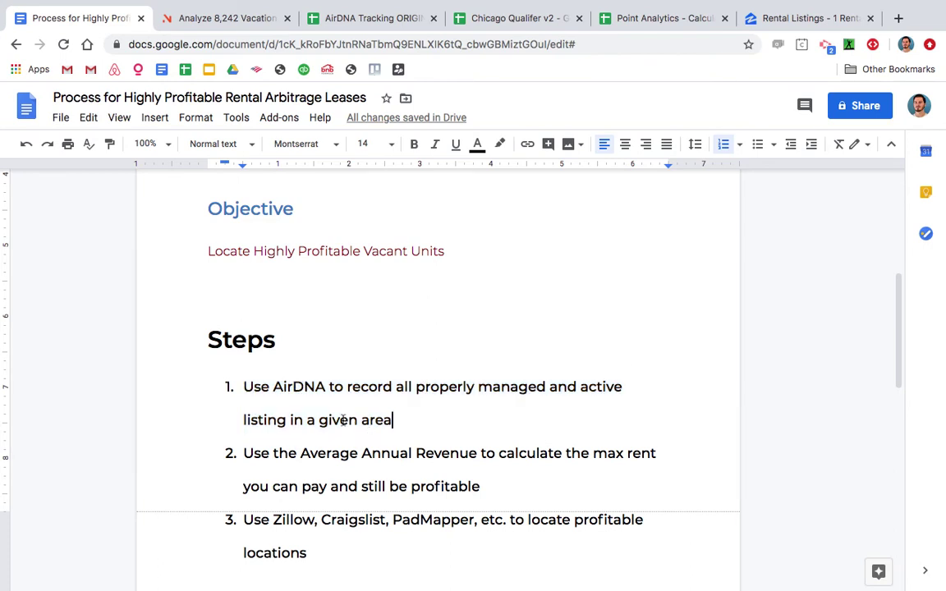
Study step 2 of the process document, highlighting the phrases on average annual revenue, max rent and staying profitable
{"action": "scroll", "coordinate": [370, 423], "scroll_direction": "down", "scroll_amount": 2}
{"action": "left_click", "coordinate": [248, 361]}
{"action": "left_click_drag", "start_coordinate": [248, 361], "coordinate": [474, 394]}
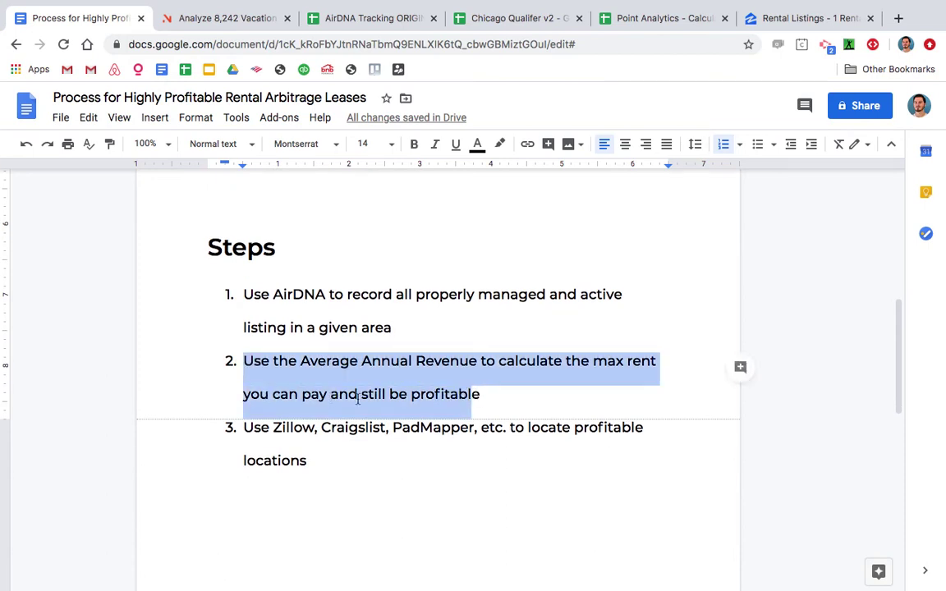
{"action": "left_click", "coordinate": [470, 392]}
{"action": "left_click", "coordinate": [484, 393]}
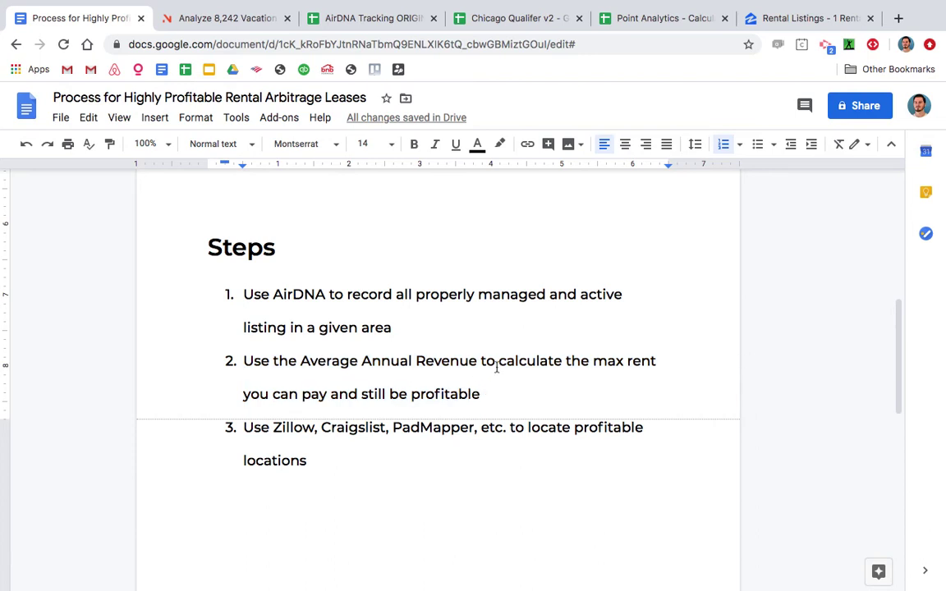
{"action": "mouse_move", "coordinate": [594, 362]}
{"action": "left_mouse_down"}
{"action": "mouse_move", "coordinate": [657, 359]}
{"action": "mouse_move", "coordinate": [598, 361]}
{"action": "left_mouse_up"}
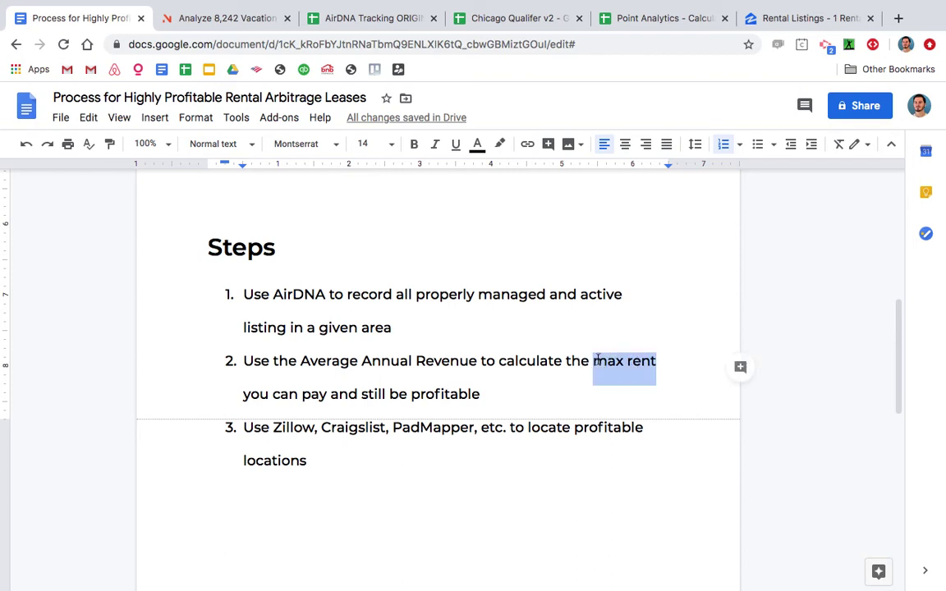
{"action": "double_click", "coordinate": [438, 393]}
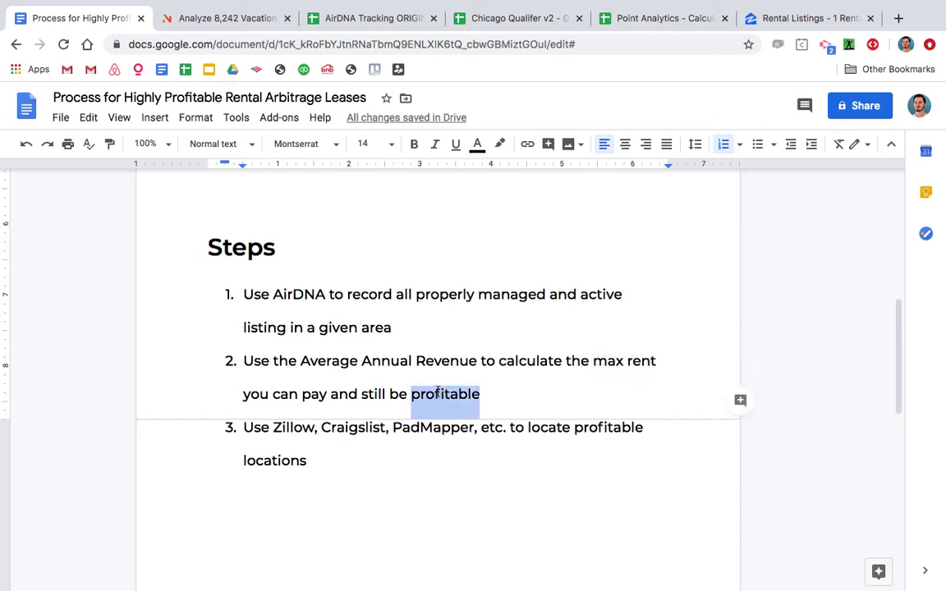
{"action": "left_click", "coordinate": [482, 394]}
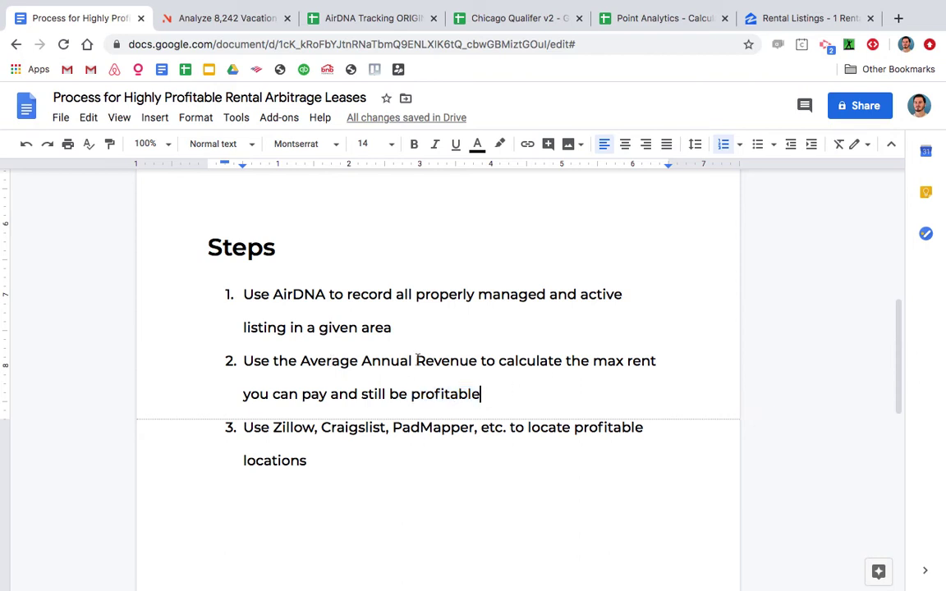
{"action": "left_click_drag", "start_coordinate": [417, 361], "coordinate": [475, 358]}
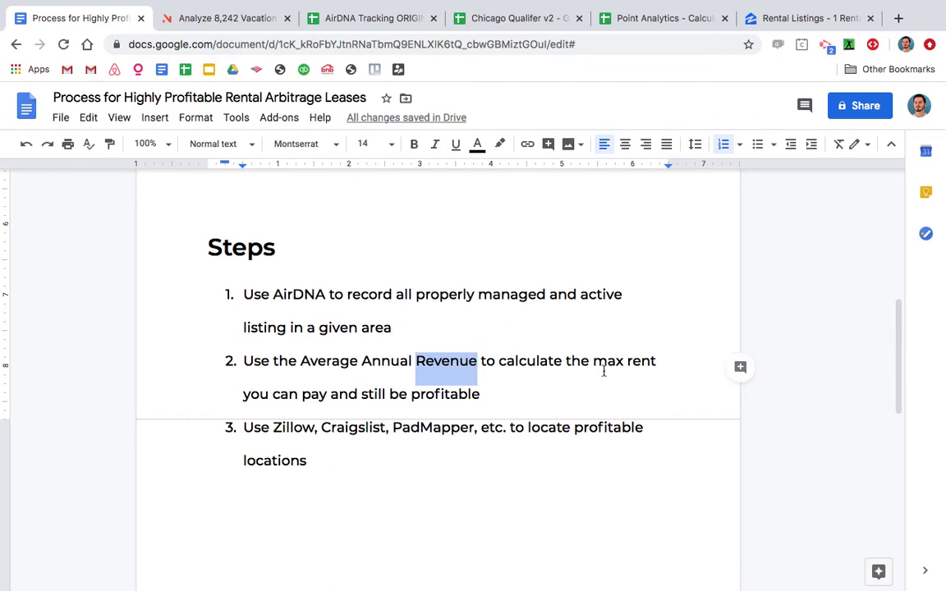
{"action": "left_click_drag", "start_coordinate": [593, 361], "coordinate": [656, 361]}
{"action": "left_click", "coordinate": [655, 362]}
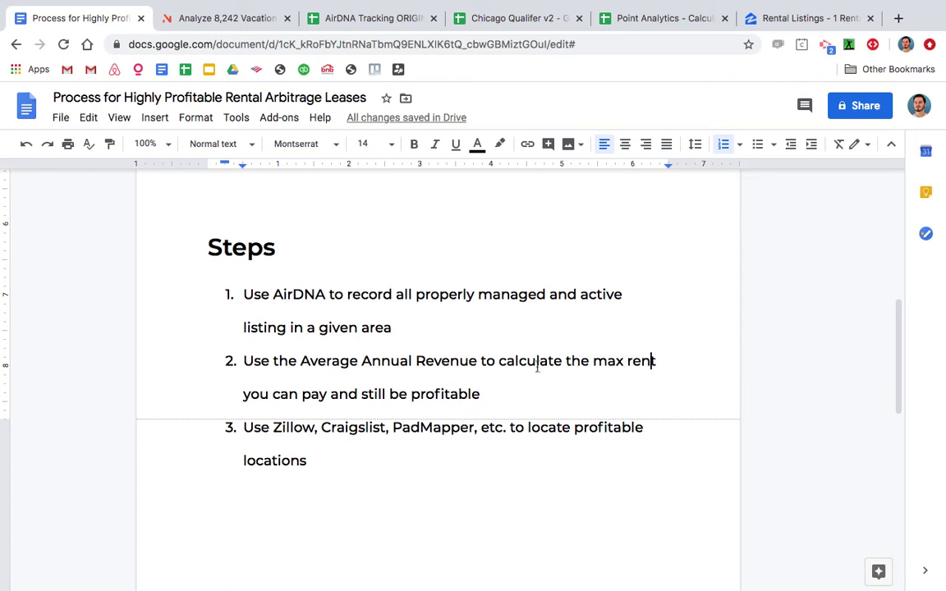
{"action": "left_click_drag", "start_coordinate": [594, 363], "coordinate": [656, 367]}
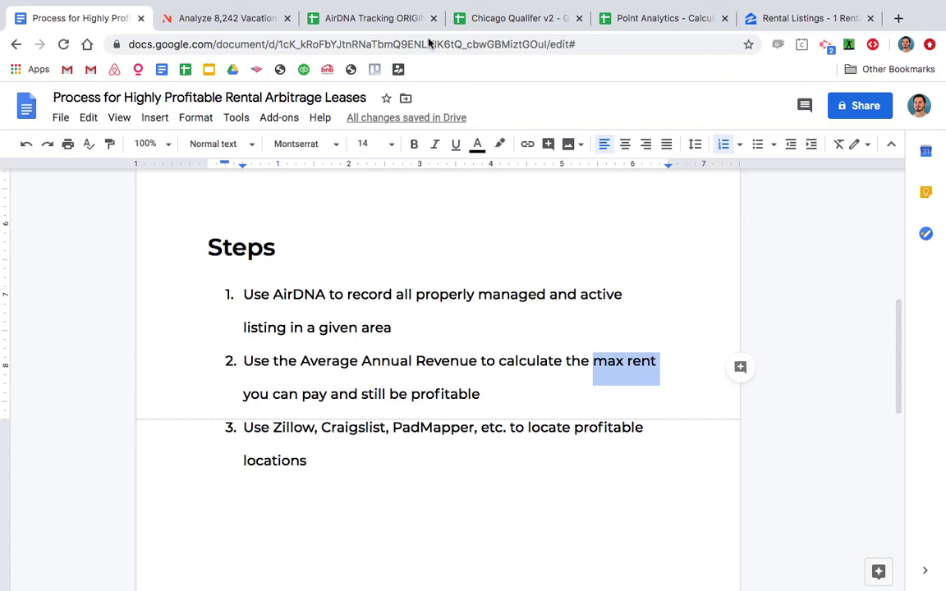
Check the Old Town averages by bedroom count in AirDNA Tracking ORIGINAL, then view the neighbourhood revenue pivot table in Chicago Qualifer v2
{"action": "left_click", "coordinate": [406, 21]}
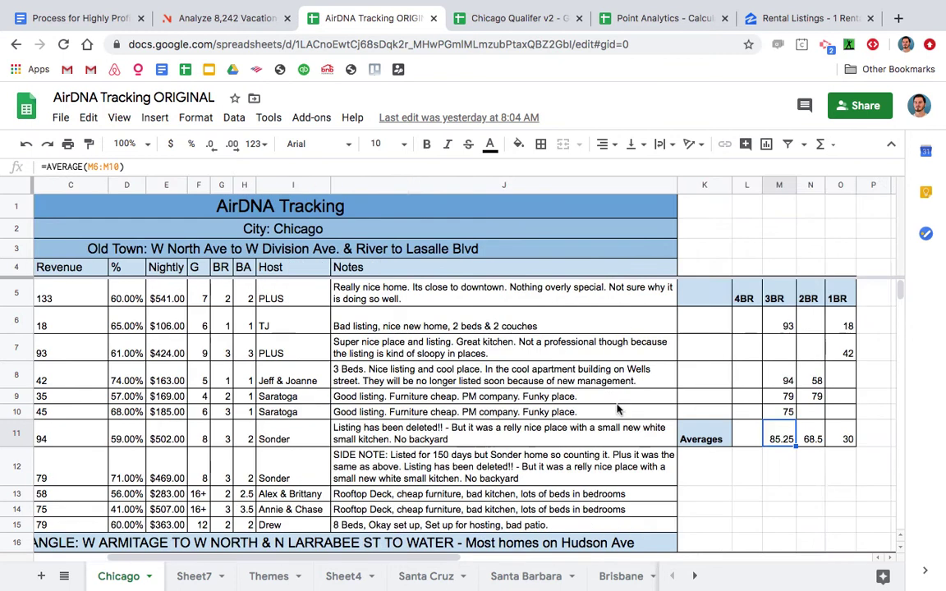
{"action": "scroll", "coordinate": [765, 442], "scroll_direction": "right", "scroll_amount": 5}
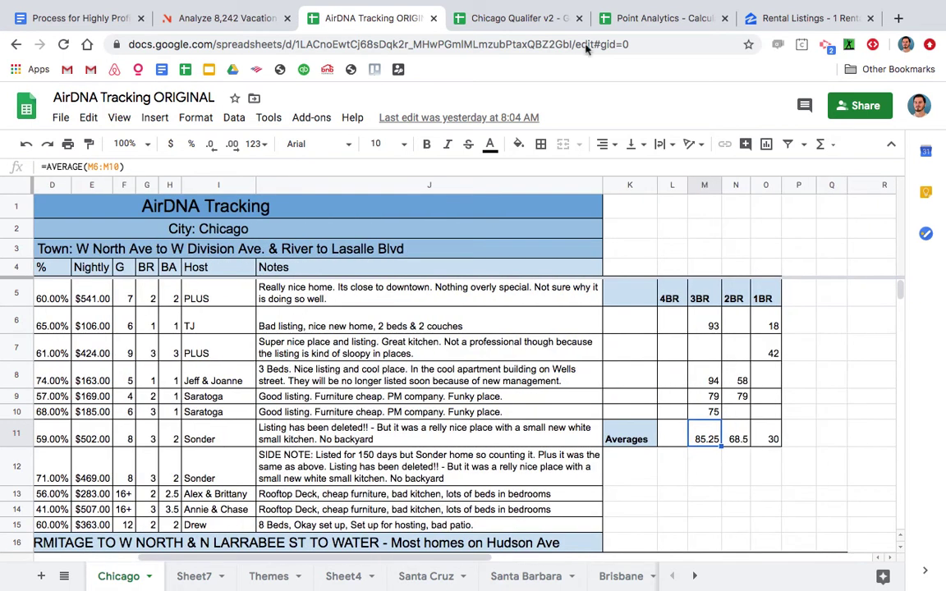
{"action": "left_click", "coordinate": [519, 18]}
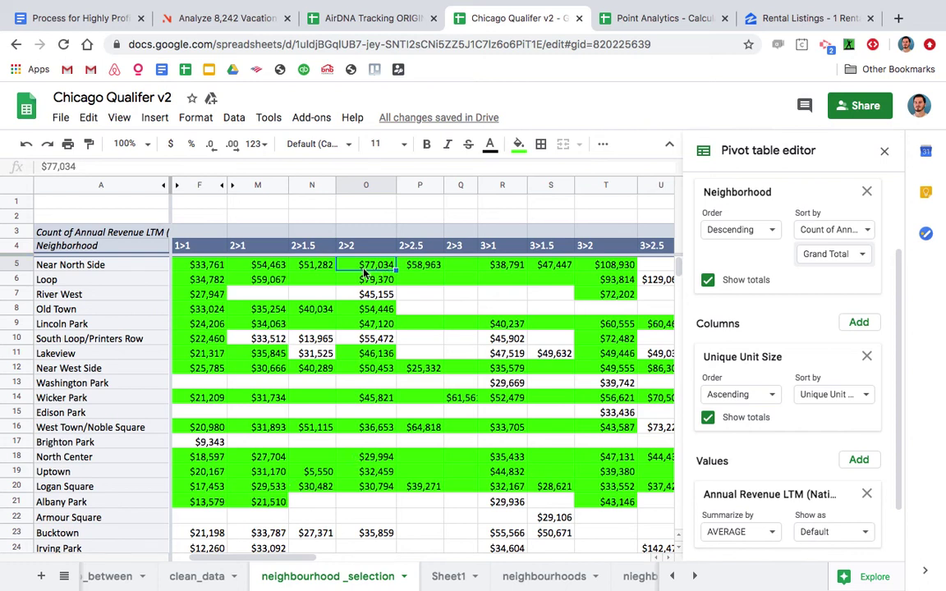
Return to AirDNA Tracking ORIGINAL and compare the Old Town listing rows with the averages table by bedroom count
{"action": "left_click", "coordinate": [373, 18]}
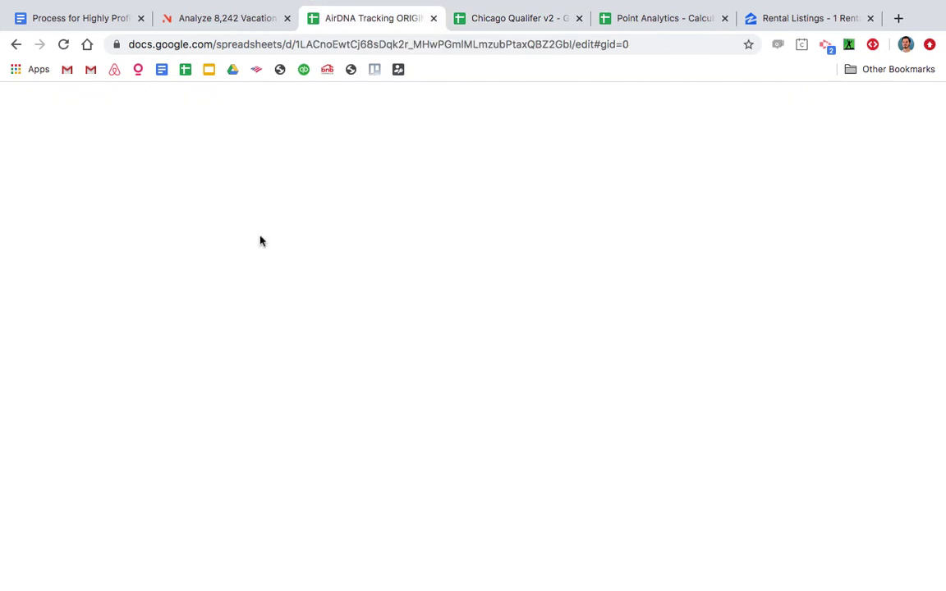
{"action": "scroll", "coordinate": [169, 386], "scroll_direction": "left", "scroll_amount": 5}
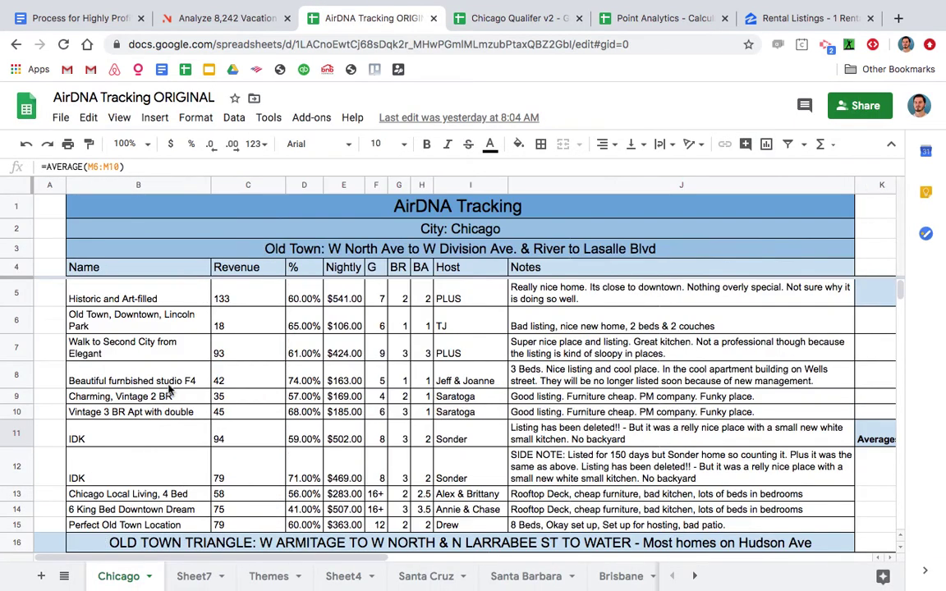
{"action": "scroll", "coordinate": [566, 320], "scroll_direction": "right", "scroll_amount": 3}
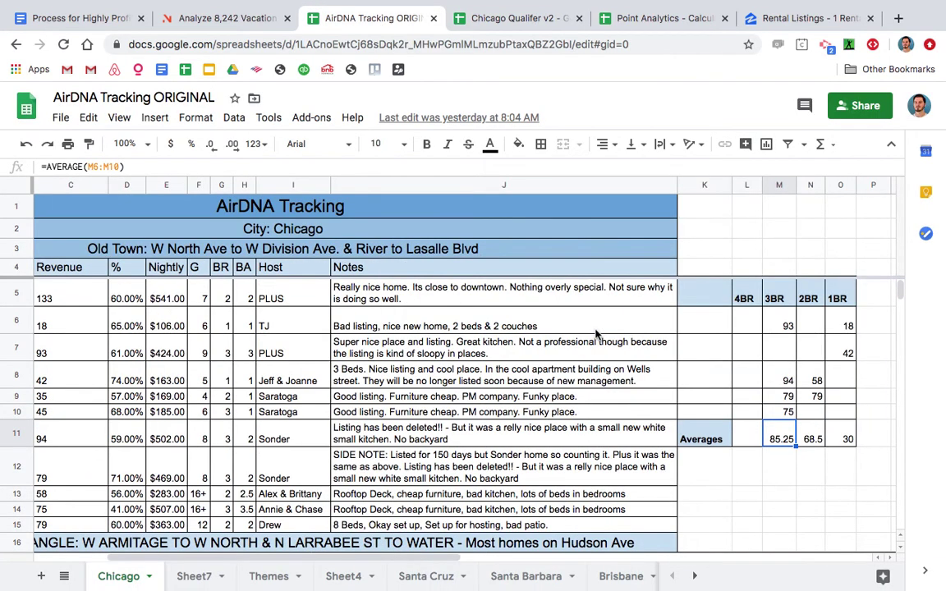
{"action": "scroll", "coordinate": [608, 332], "scroll_direction": "left", "scroll_amount": 3}
{"action": "scroll", "coordinate": [639, 330], "scroll_direction": "right", "scroll_amount": 3}
{"action": "scroll", "coordinate": [640, 329], "scroll_direction": "right", "scroll_amount": 1}
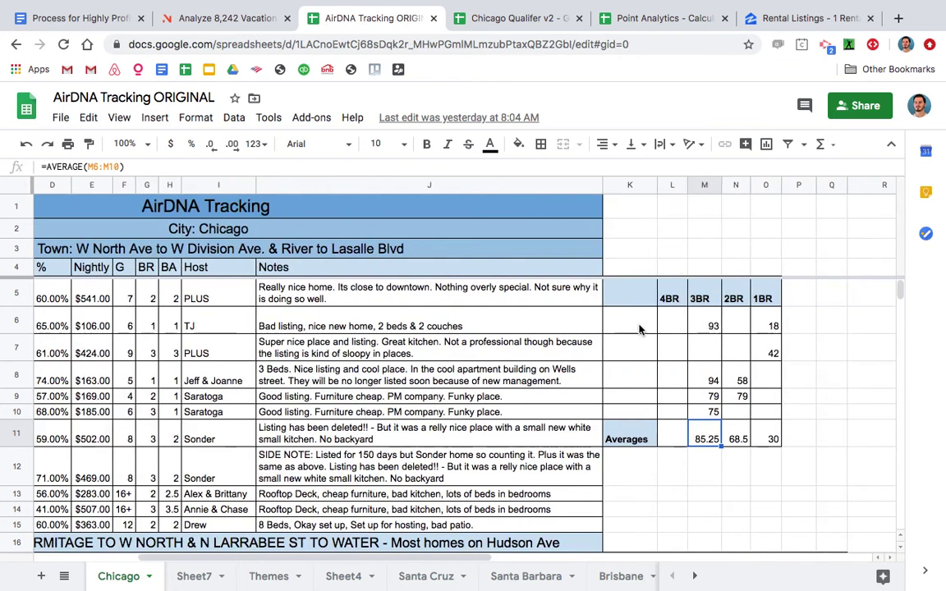
In Chicago Qualifer v2, show the underlying listing details for the Near North Side 2>2 average and look through their columns
{"action": "left_click", "coordinate": [503, 18]}
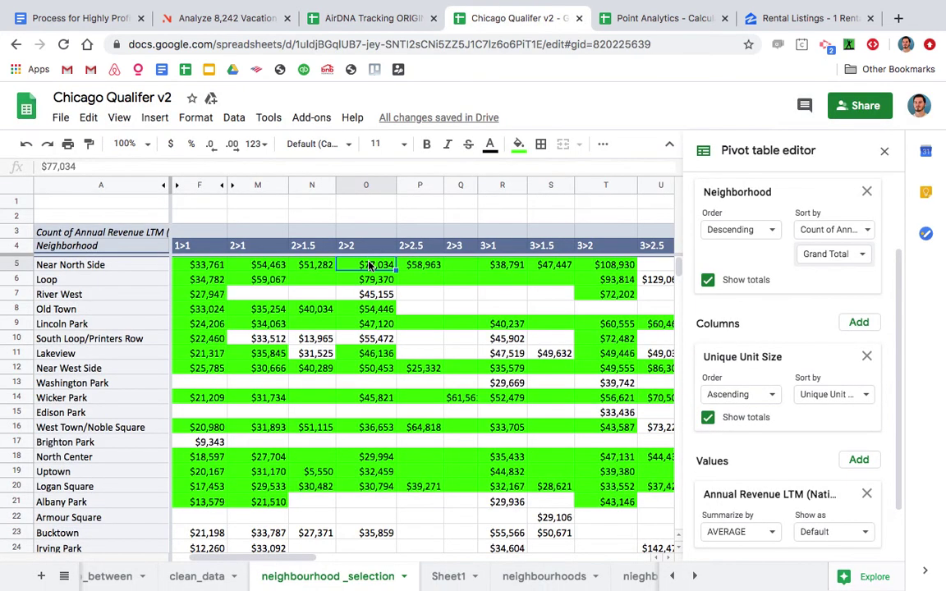
{"action": "right_click", "coordinate": [369, 264]}
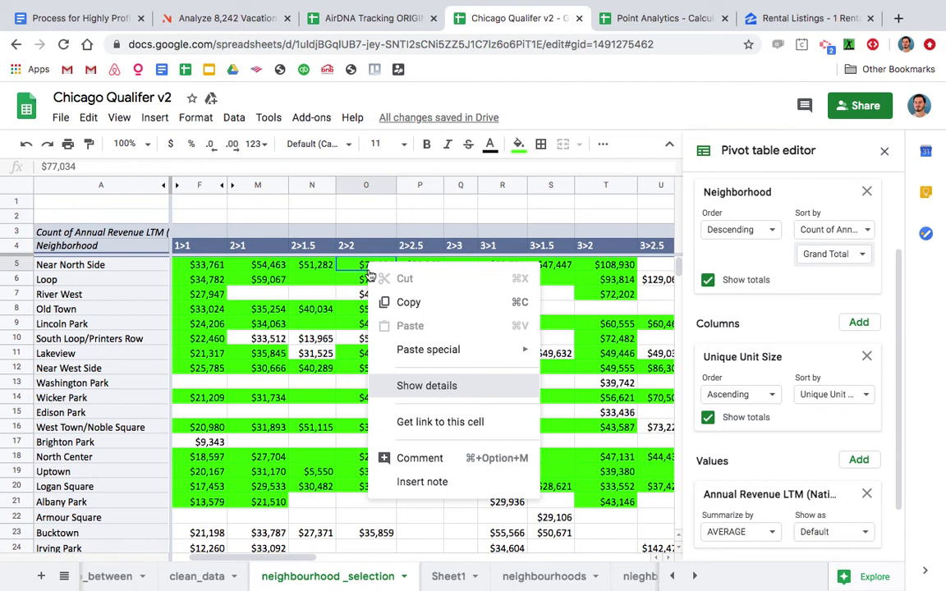
{"action": "left_click", "coordinate": [443, 386]}
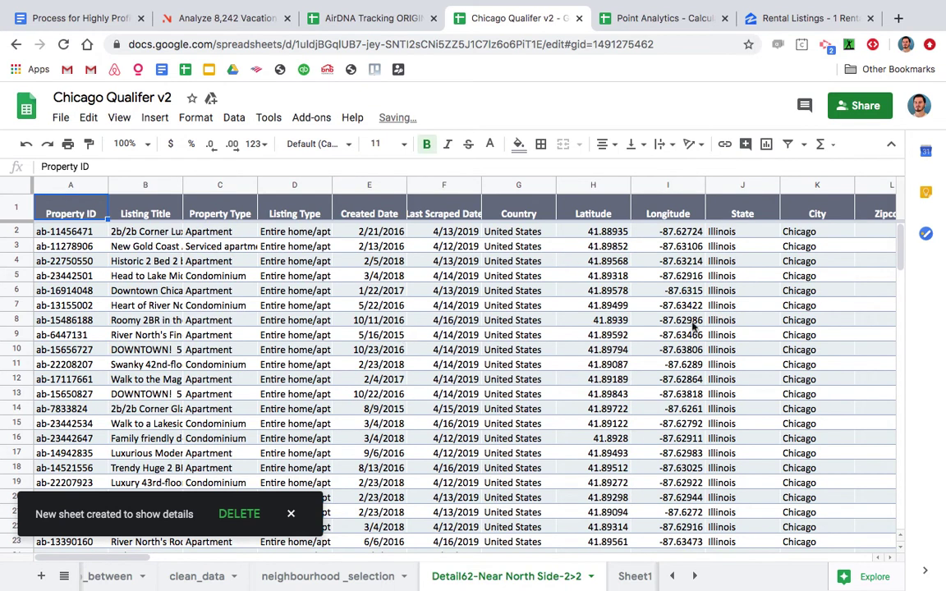
{"action": "left_click", "coordinate": [692, 325]}
{"action": "scroll", "coordinate": [682, 329], "scroll_direction": "right", "scroll_amount": 5}
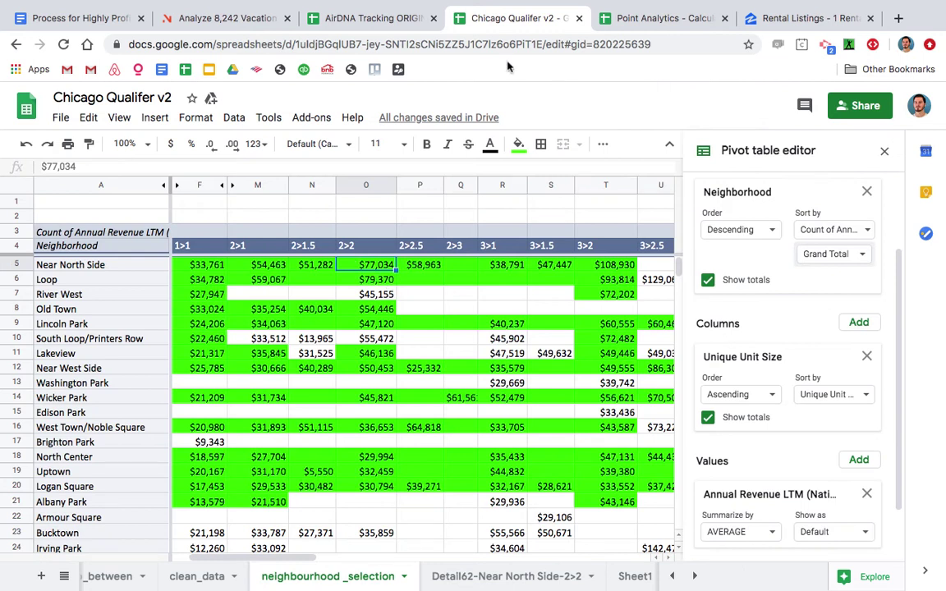
In the Point Analytics calculators' Net Profit sheet, enter 77,000 as annual Airbnb Income and recheck it against the Chicago Qualifer v2 pivot table
{"action": "left_click", "coordinate": [660, 27]}
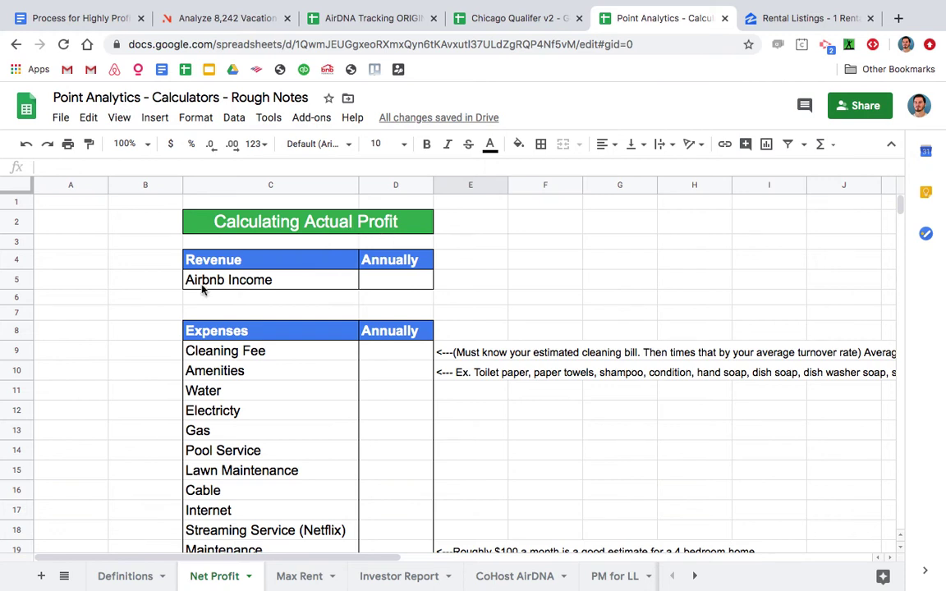
{"action": "left_click", "coordinate": [390, 287]}
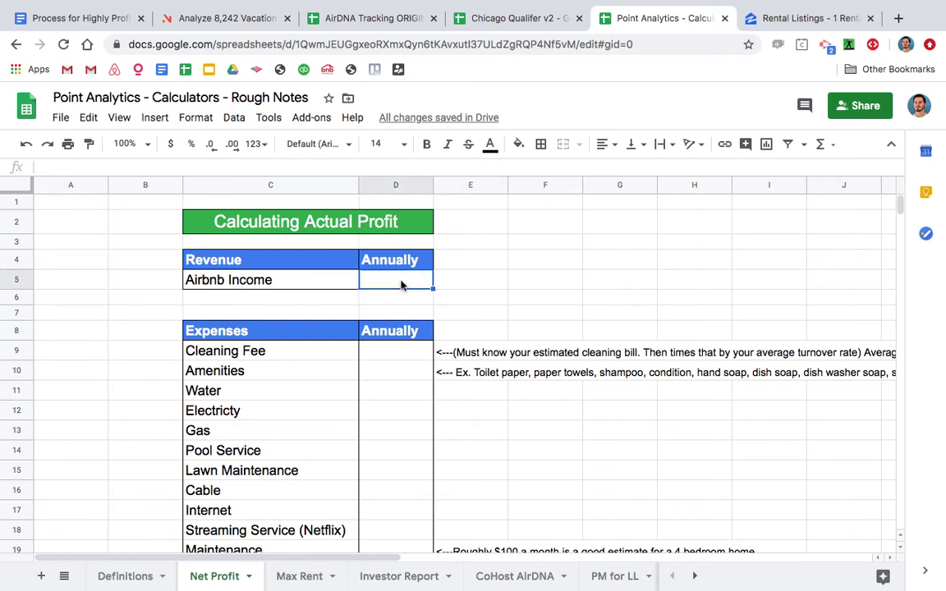
{"action": "type", "text": "77,000"}
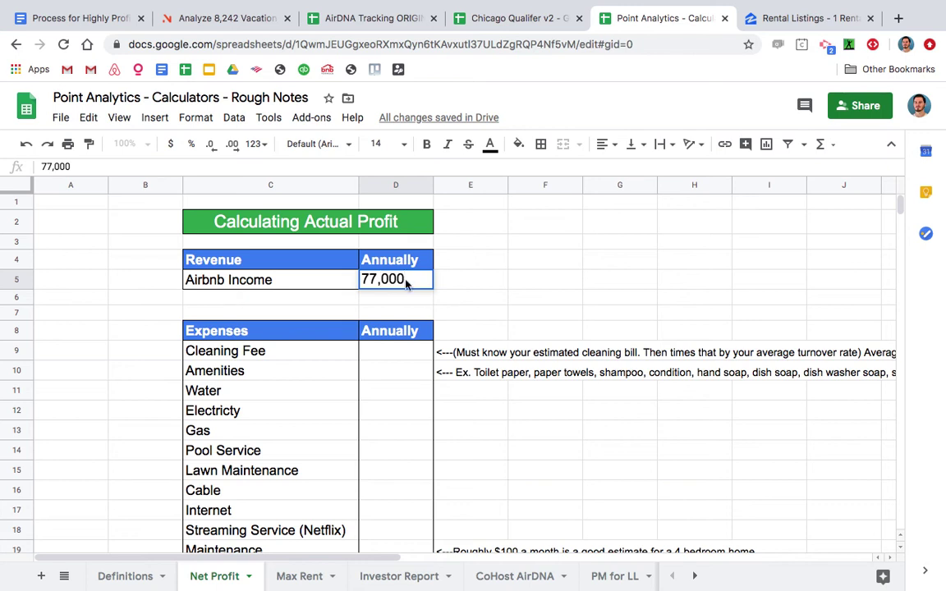
{"action": "key", "text": "Tab"}
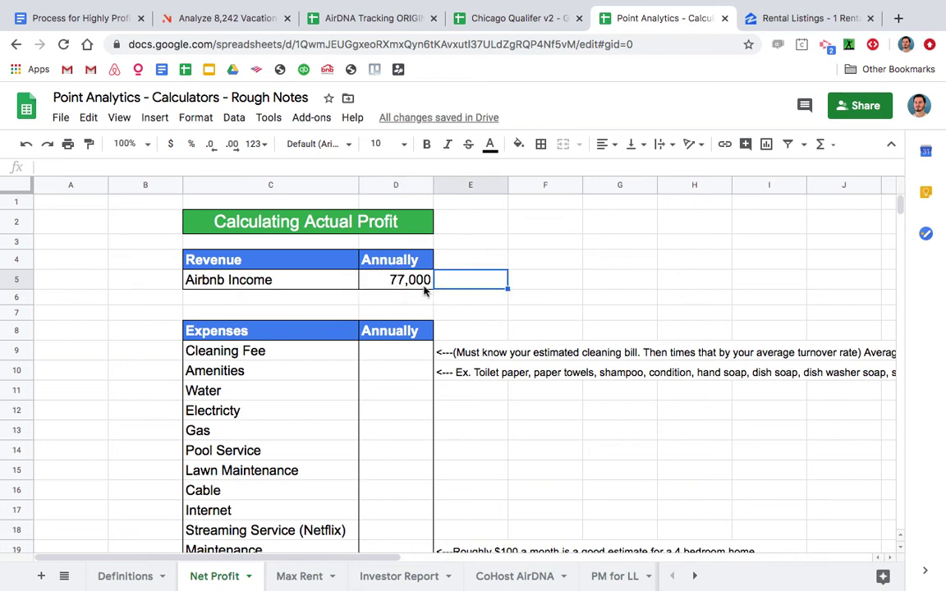
{"action": "left_click", "coordinate": [498, 18]}
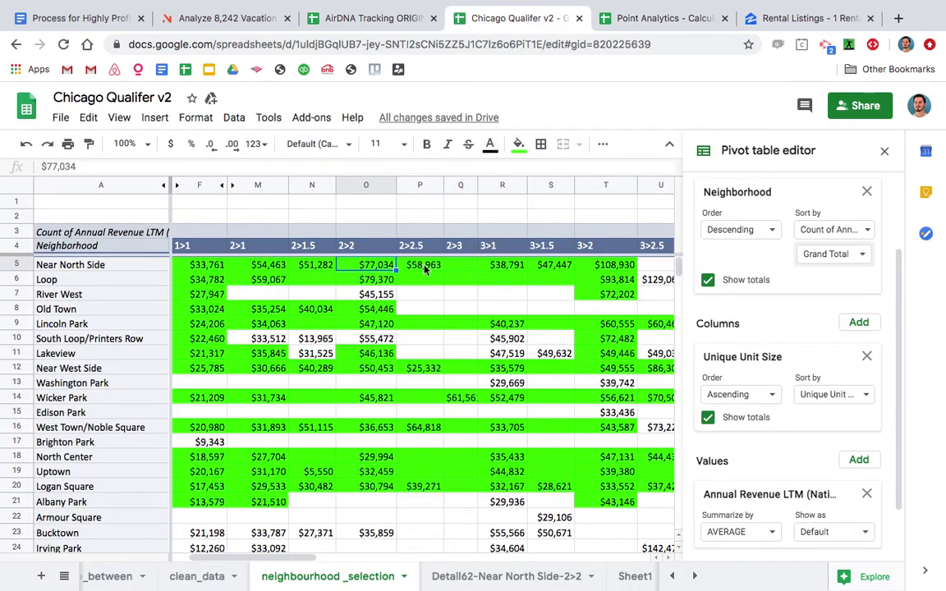
{"action": "key", "text": "ctrl+Tab"}
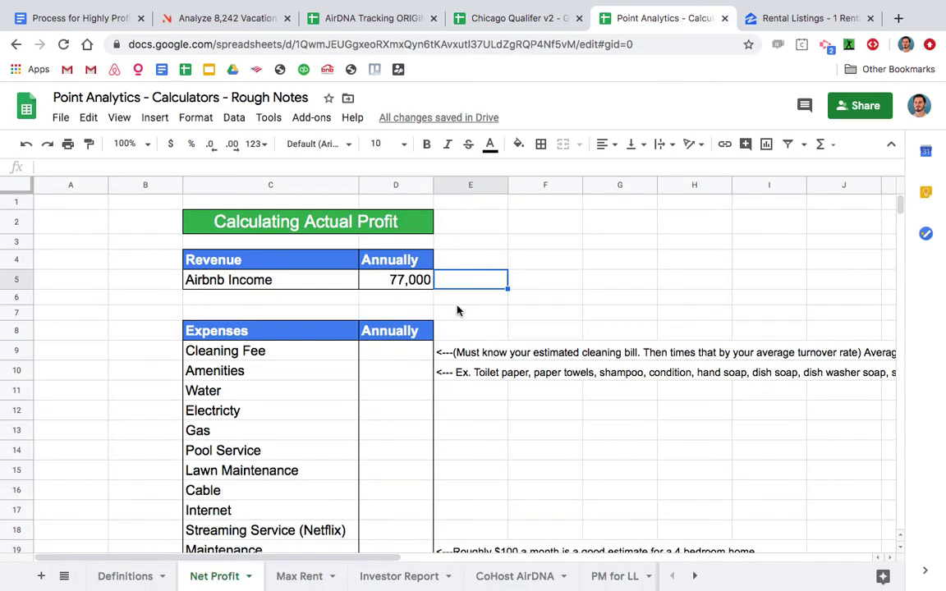
Enter the annual Cleaning Fee expense as the formula =(100*8)*12 in the Net Profit sheet
{"action": "scroll", "coordinate": [458, 309], "scroll_direction": "down", "scroll_amount": 1}
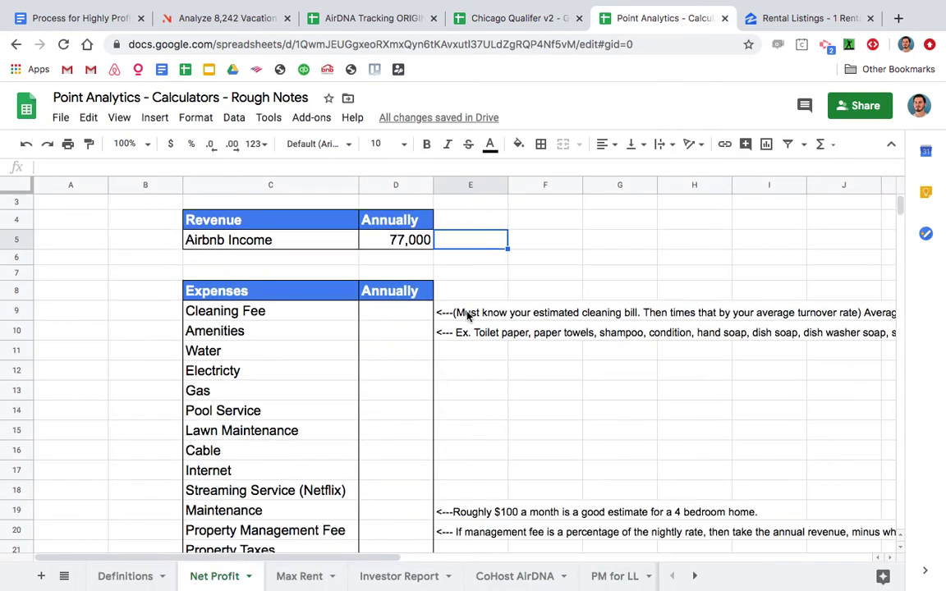
{"action": "left_click", "coordinate": [394, 318]}
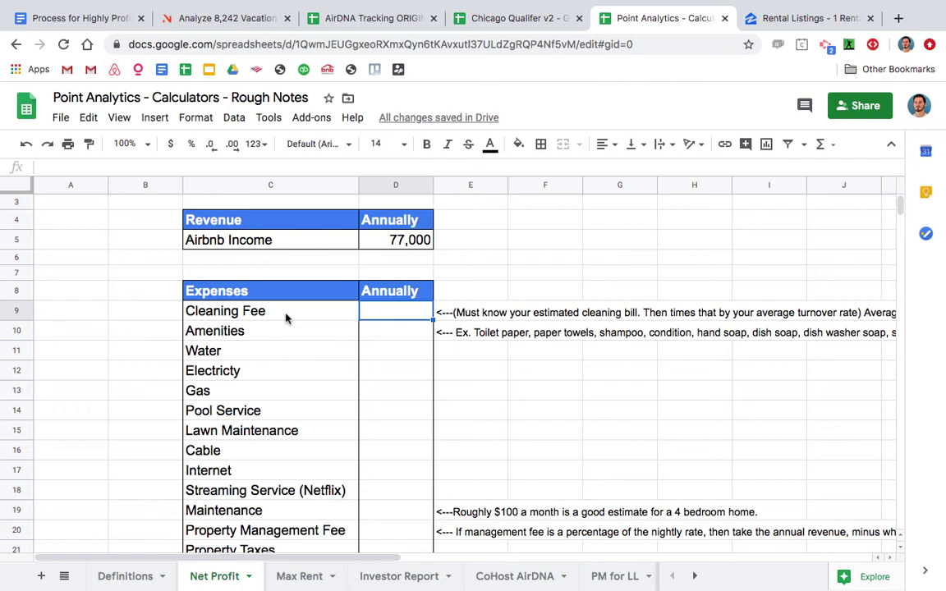
{"action": "type", "text": "="}
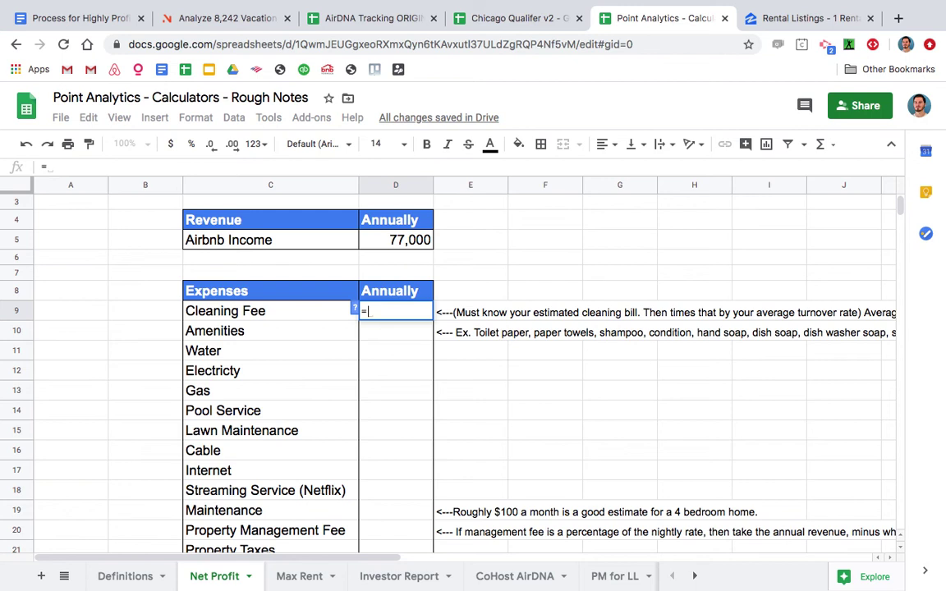
{"action": "type", "text": "100"}
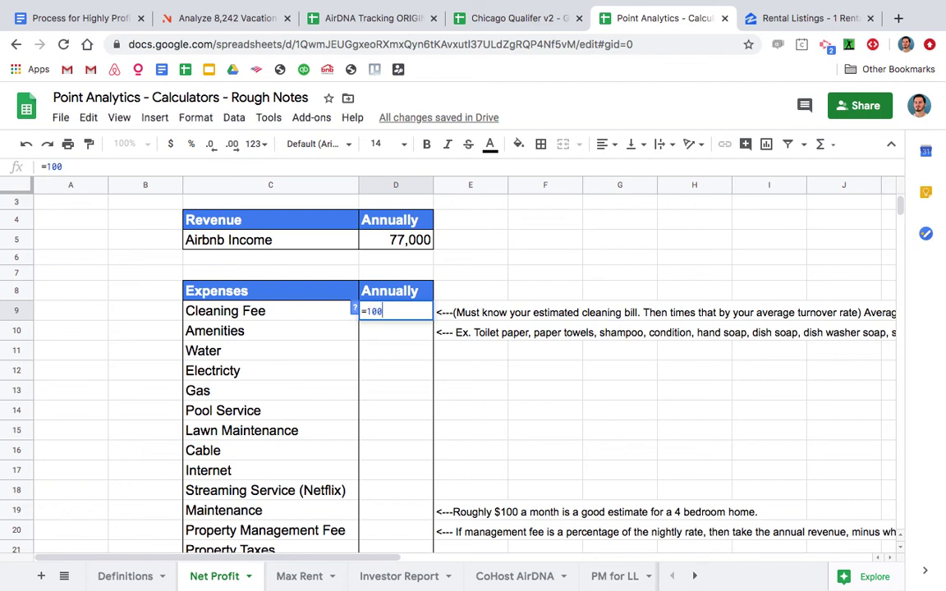
{"action": "type", "text": "*"}
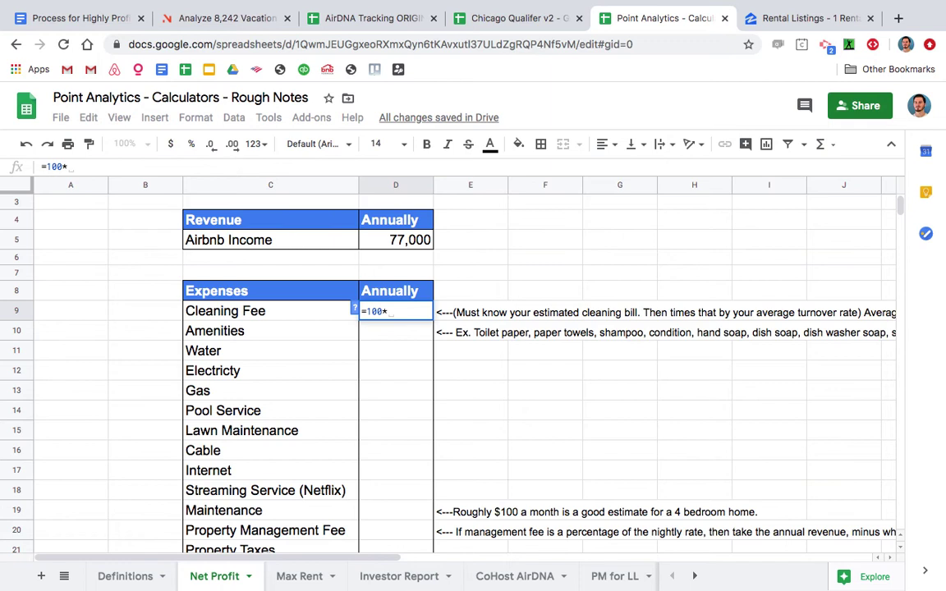
{"action": "type", "text": "8"}
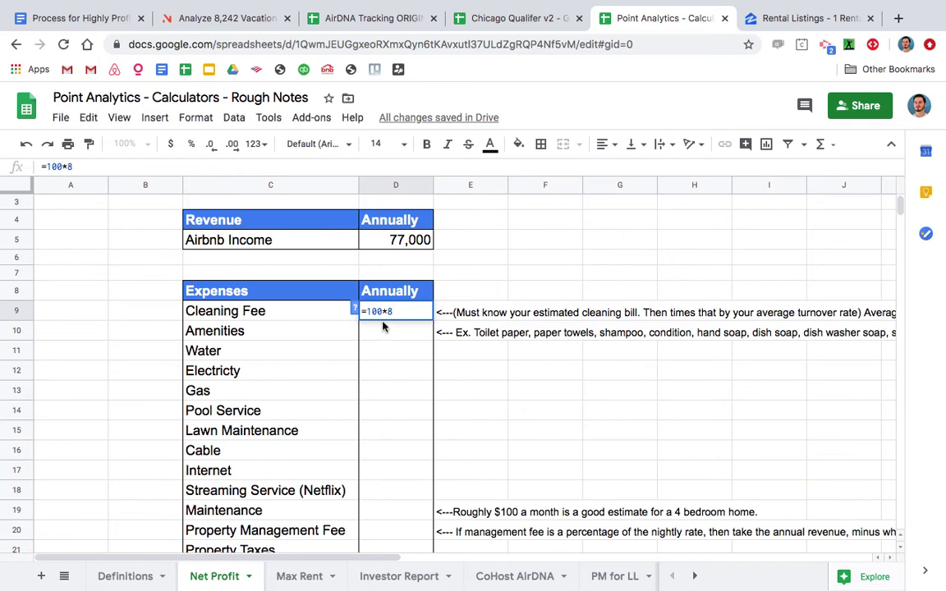
{"action": "type", "text": ")"}
{"action": "key", "text": "Left"}
{"action": "key", "text": "Left"}
{"action": "key", "text": "Left"}
{"action": "key", "text": "Left"}
{"action": "key", "text": "Left"}
{"action": "key", "text": "Left"}
{"action": "type", "text": "("}
{"action": "key", "text": "Right"}
{"action": "key", "text": "Right"}
{"action": "key", "text": "Right"}
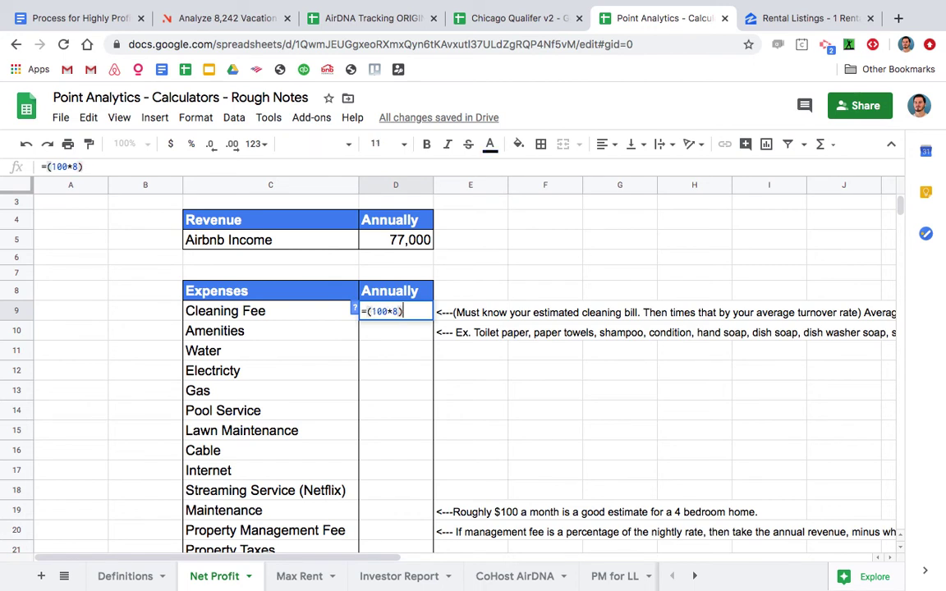
{"action": "type", "text": "*"}
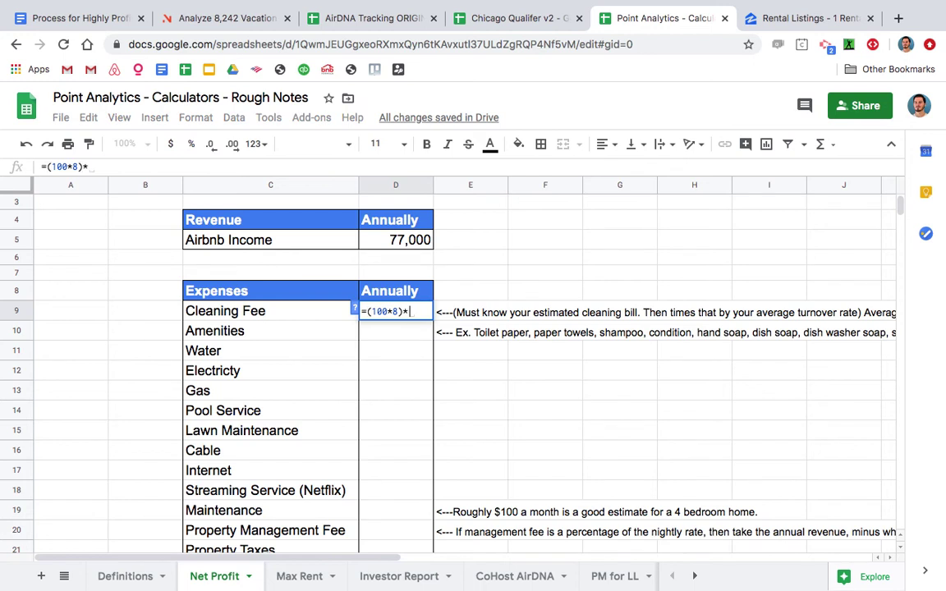
{"action": "type", "text": "12"}
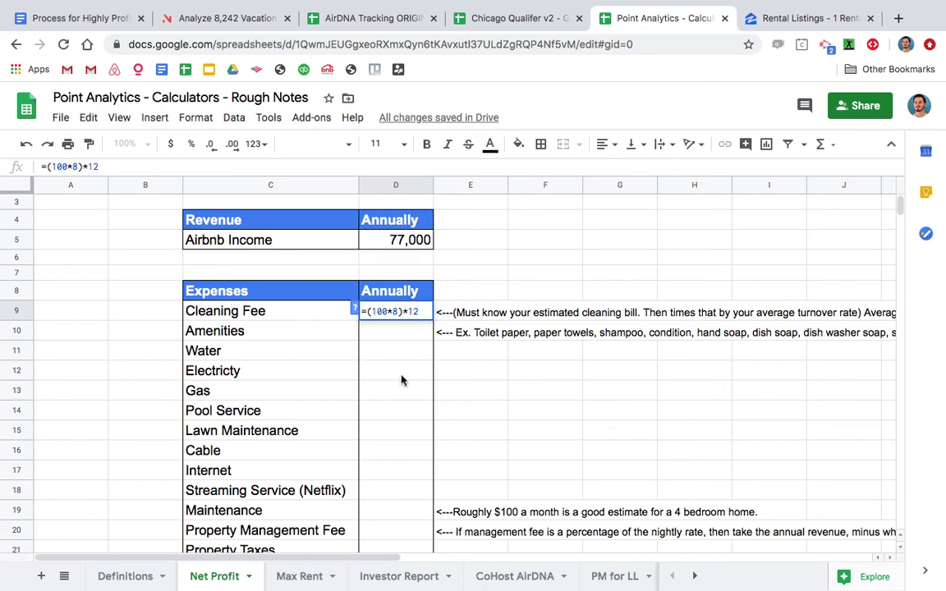
{"action": "key", "text": "Return"}
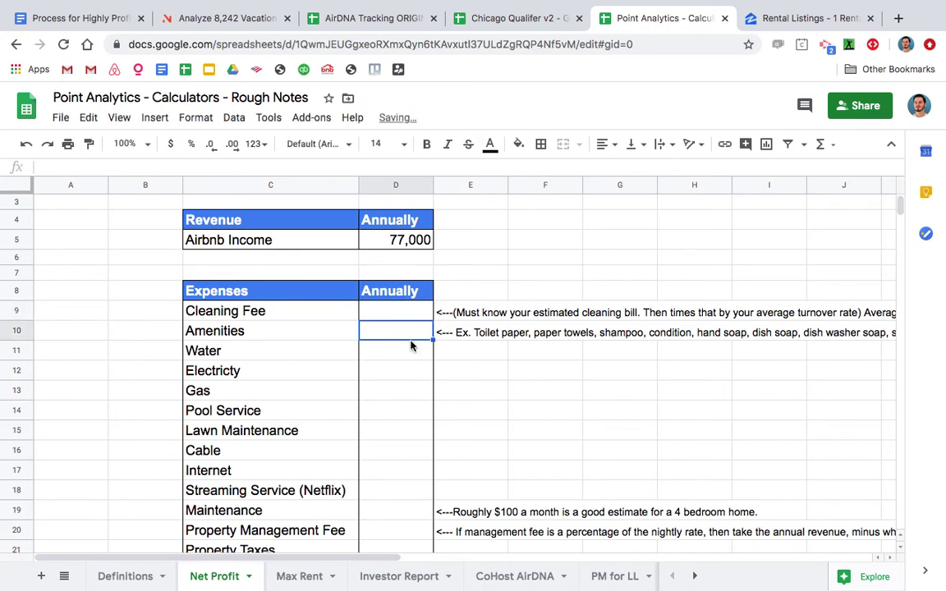
{"action": "left_click", "coordinate": [412, 312]}
{"action": "left_click", "coordinate": [414, 329]}
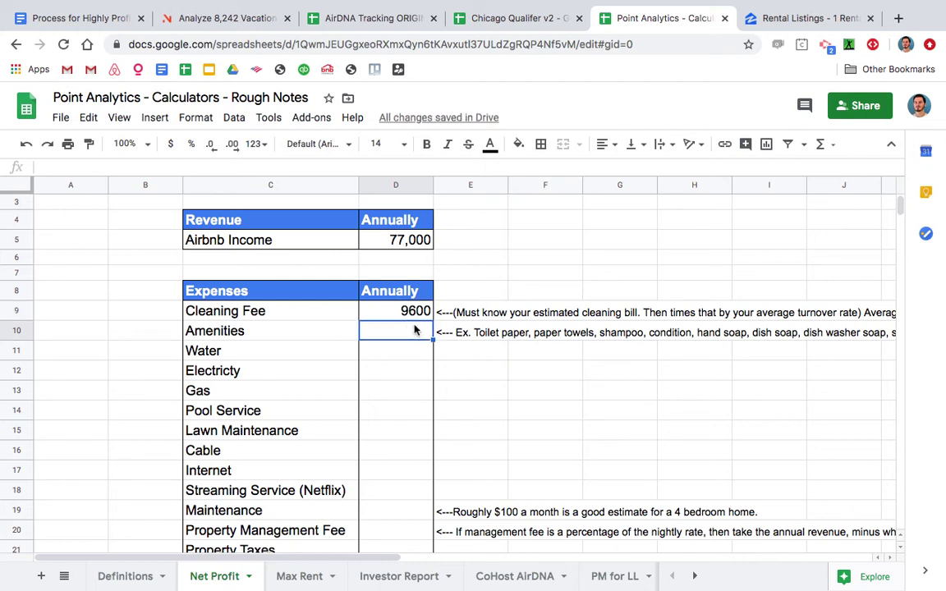
{"action": "left_click", "coordinate": [411, 312]}
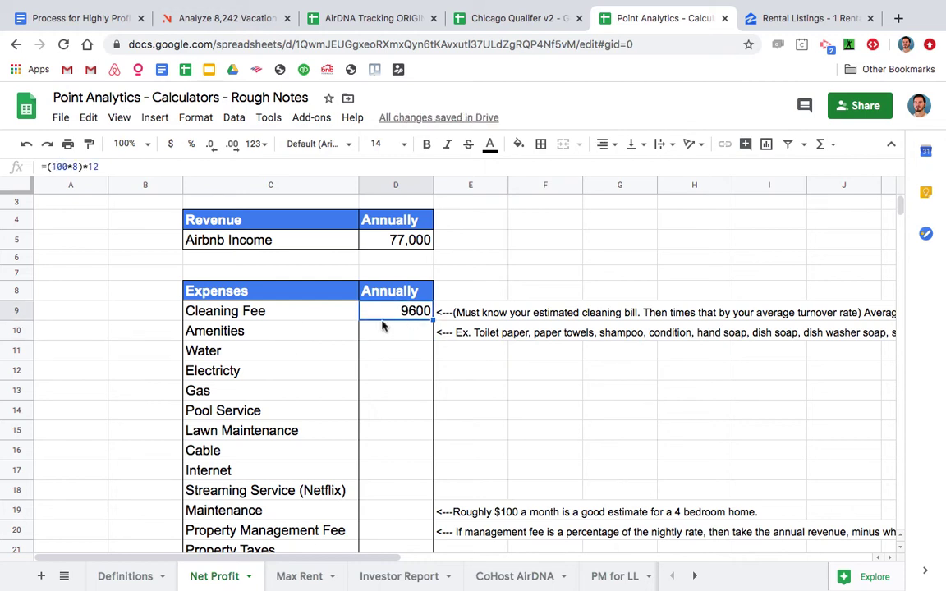
Enter the annual Amenities expense as the formula =100*12
{"action": "left_click", "coordinate": [271, 332]}
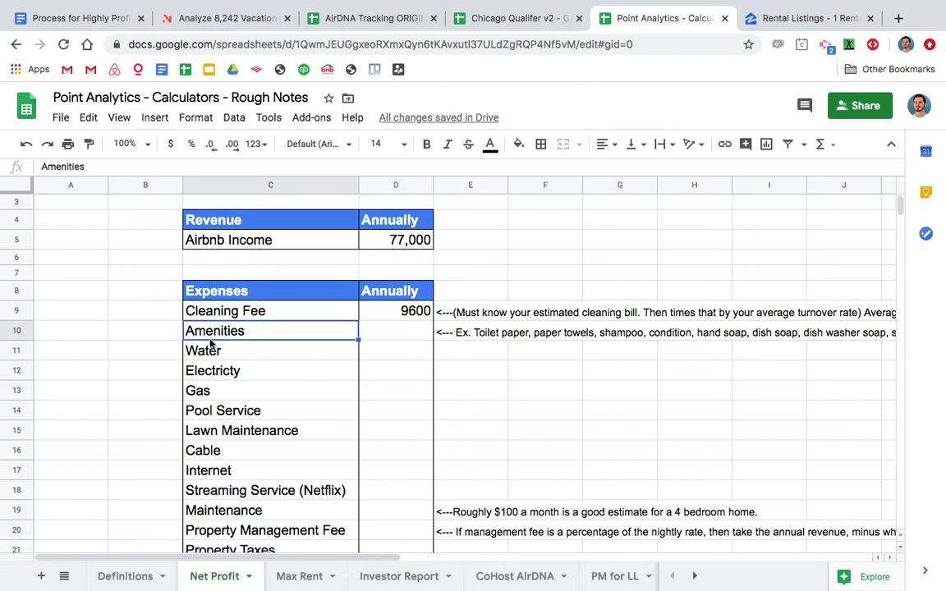
{"action": "left_click", "coordinate": [397, 332]}
{"action": "type", "text": "=100*"}
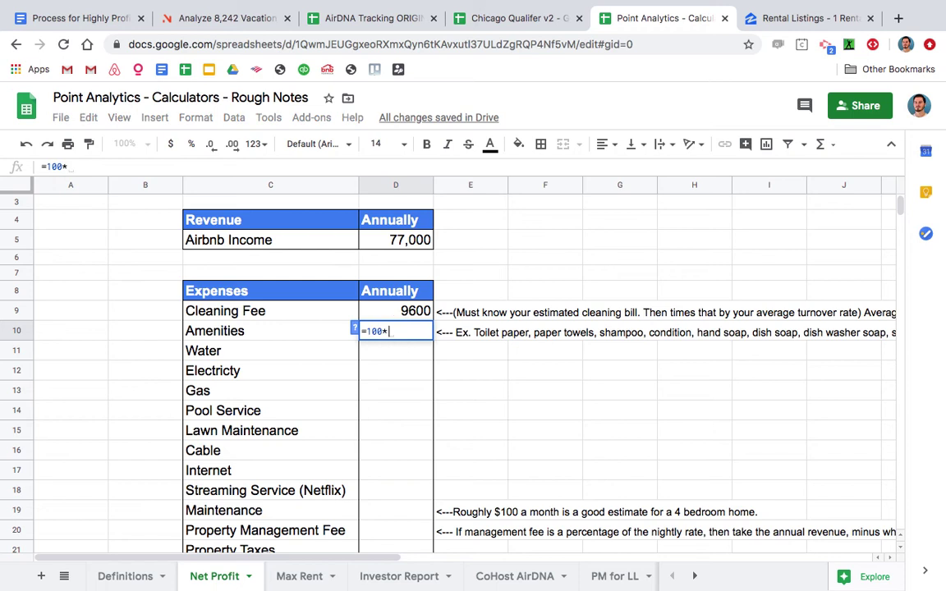
{"action": "type", "text": "12"}
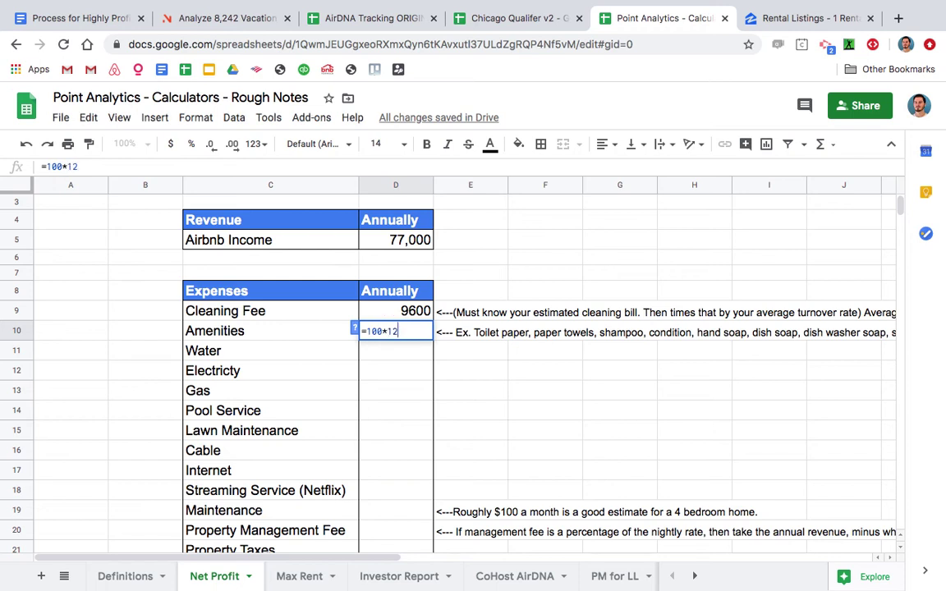
{"action": "left_click", "coordinate": [404, 355]}
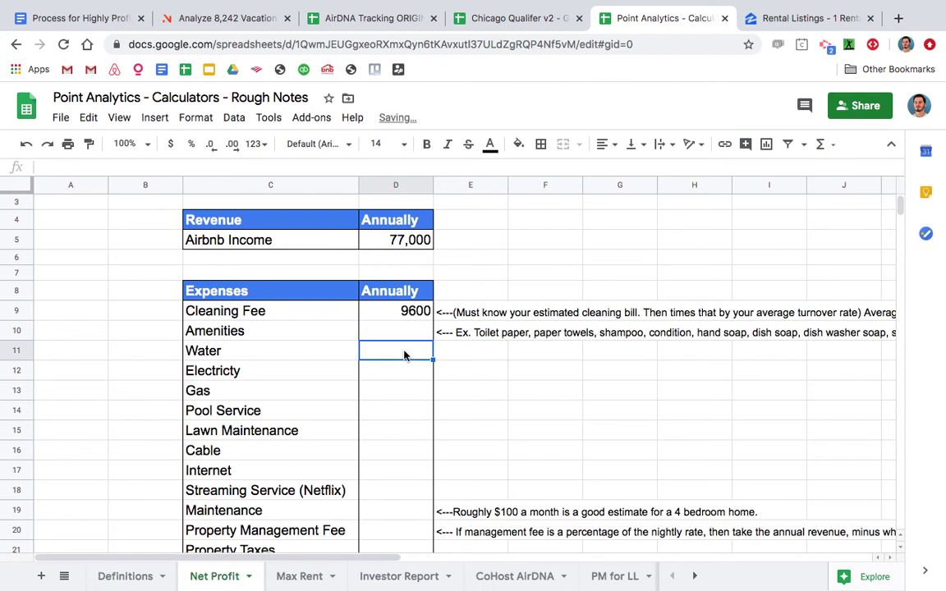
{"action": "type", "text": "="}
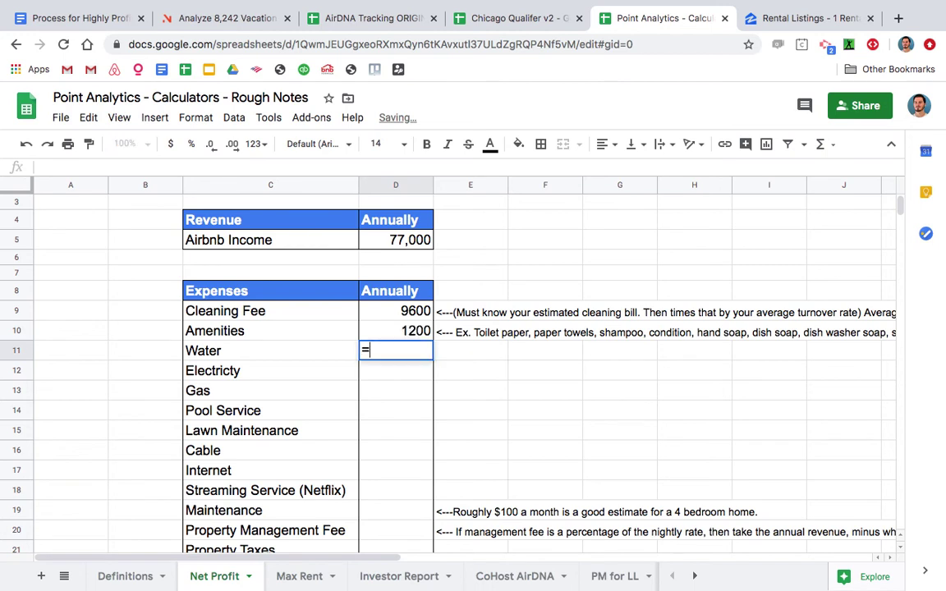
{"action": "type", "text": "1"}
{"action": "key", "text": "BackSpace"}
{"action": "key", "text": "BackSpace"}
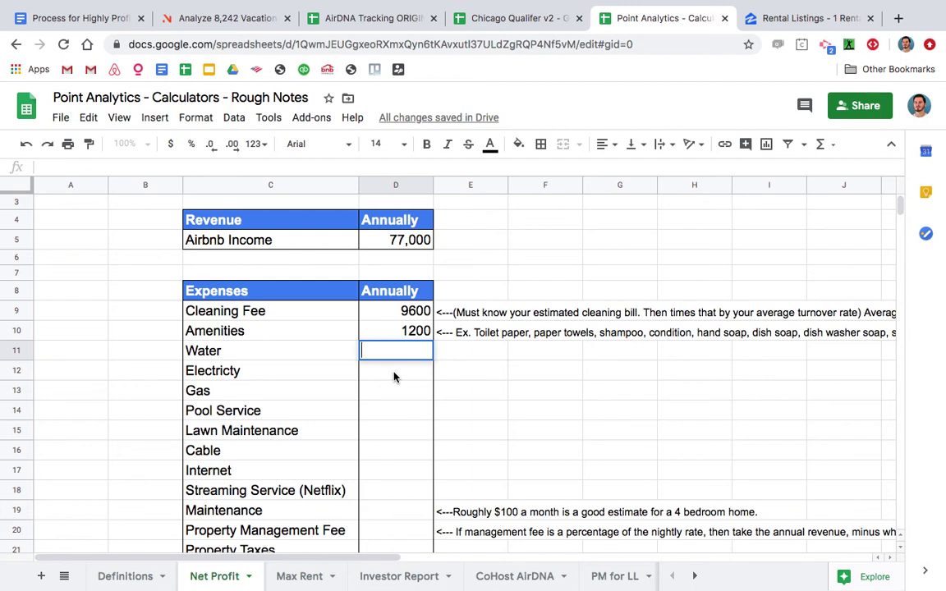
Enter the annual Electricity and Gas expenses as the formula =150*12 each, leaving Water blank
{"action": "left_click", "coordinate": [365, 373]}
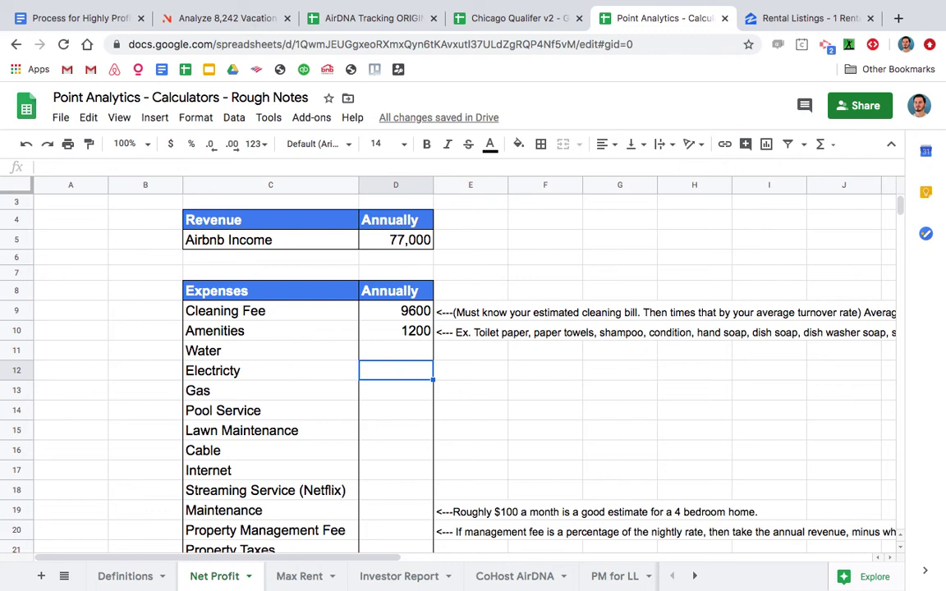
{"action": "type", "text": "=150"}
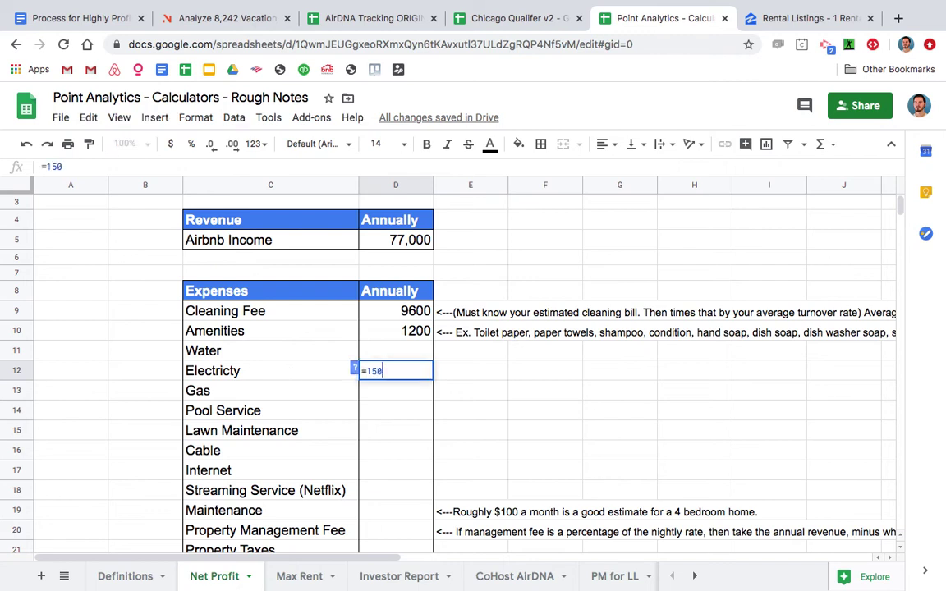
{"action": "type", "text": "*12"}
{"action": "key", "text": "Return"}
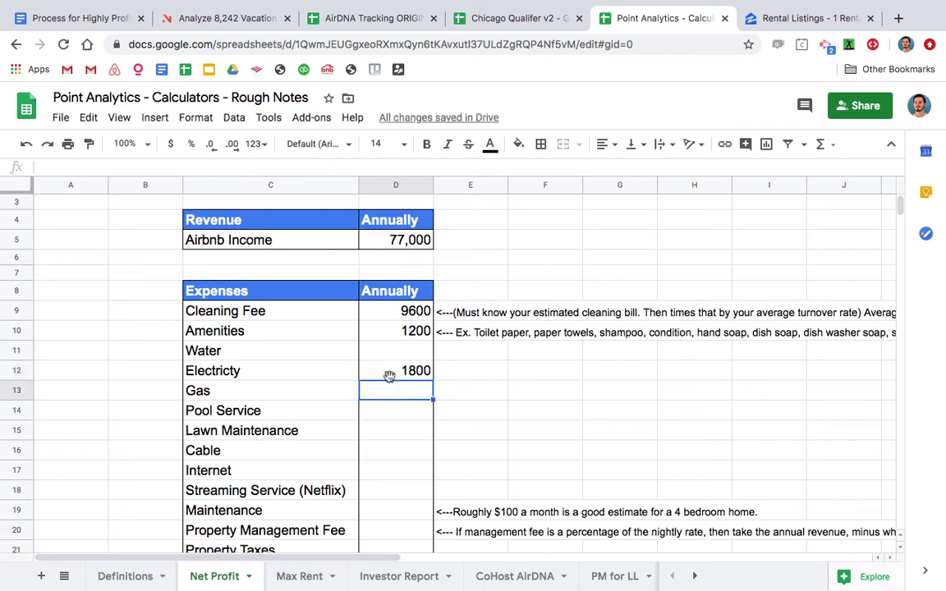
{"action": "type", "text": "=150"}
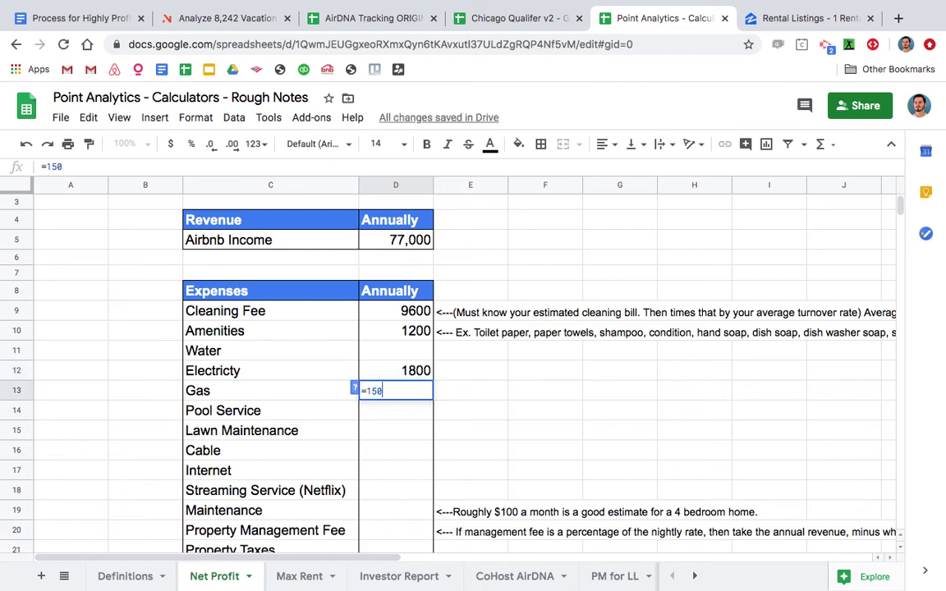
{"action": "type", "text": "*12"}
{"action": "key", "text": "Return"}
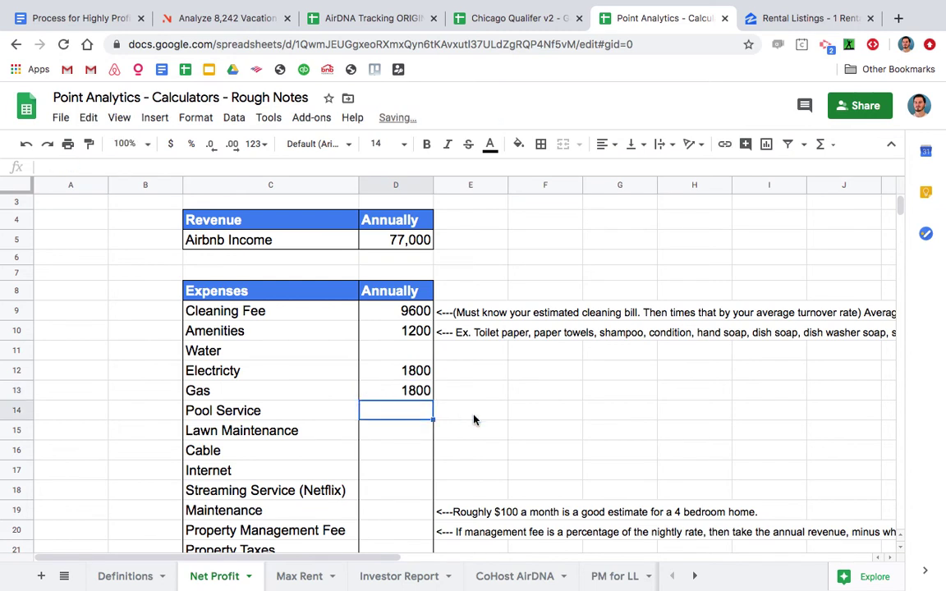
Skip Pool Service, Lawn Maintenance and Cable, and enter the annual Internet expense as the formula =60*12
{"action": "scroll", "coordinate": [473, 418], "scroll_direction": "down", "scroll_amount": 1}
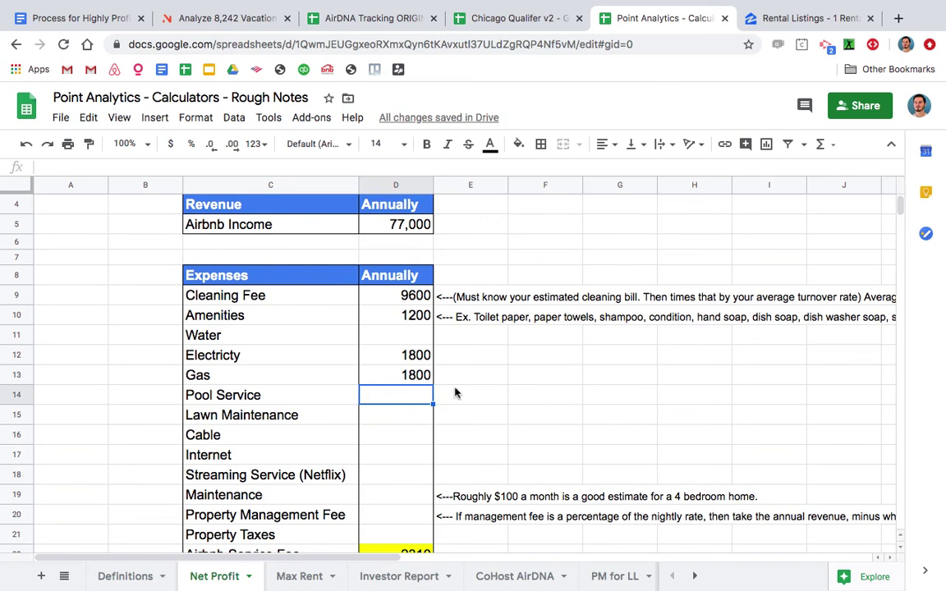
{"action": "scroll", "coordinate": [456, 392], "scroll_direction": "down", "scroll_amount": 1}
{"action": "left_click", "coordinate": [411, 355]}
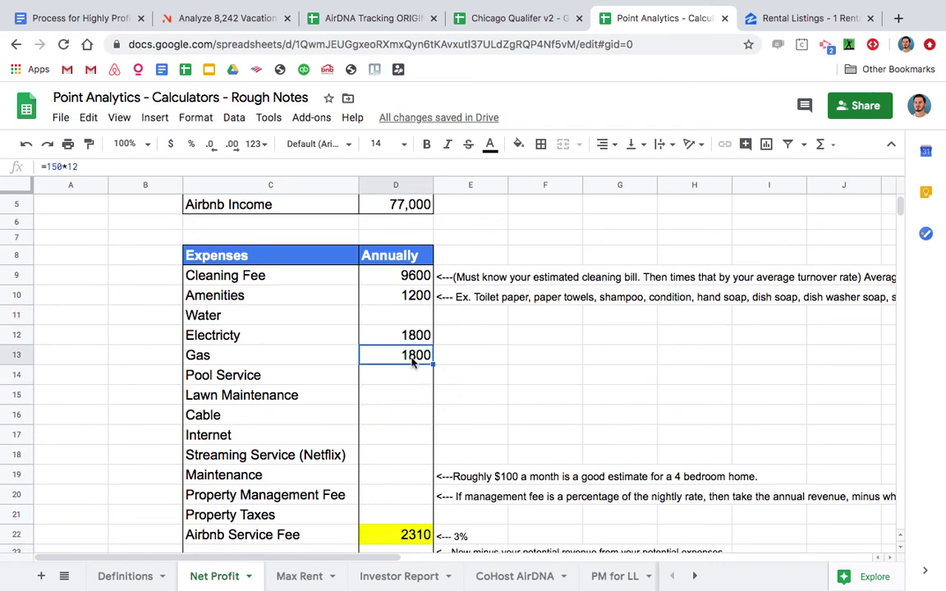
{"action": "left_click", "coordinate": [401, 374]}
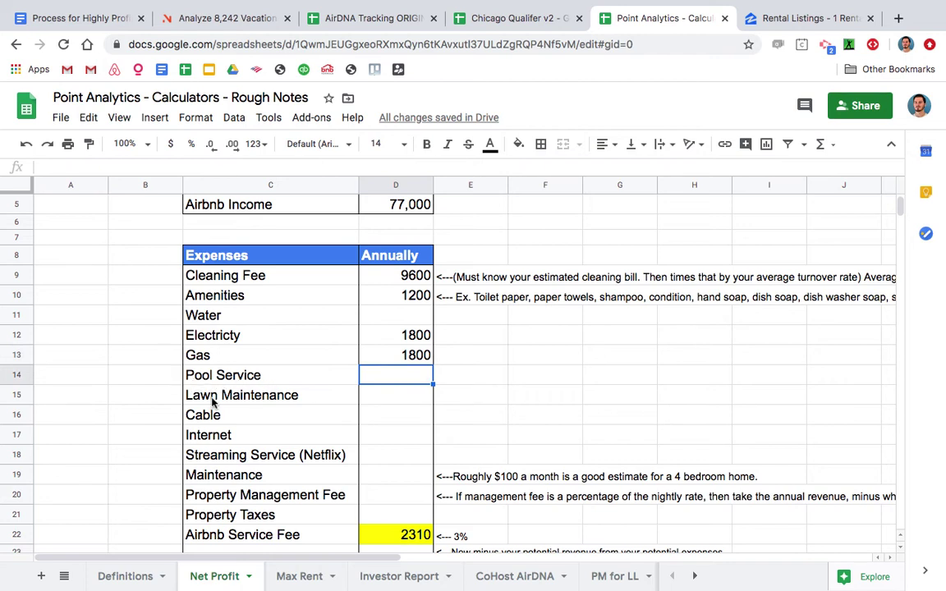
{"action": "scroll", "coordinate": [298, 412], "scroll_direction": "down", "scroll_amount": 1}
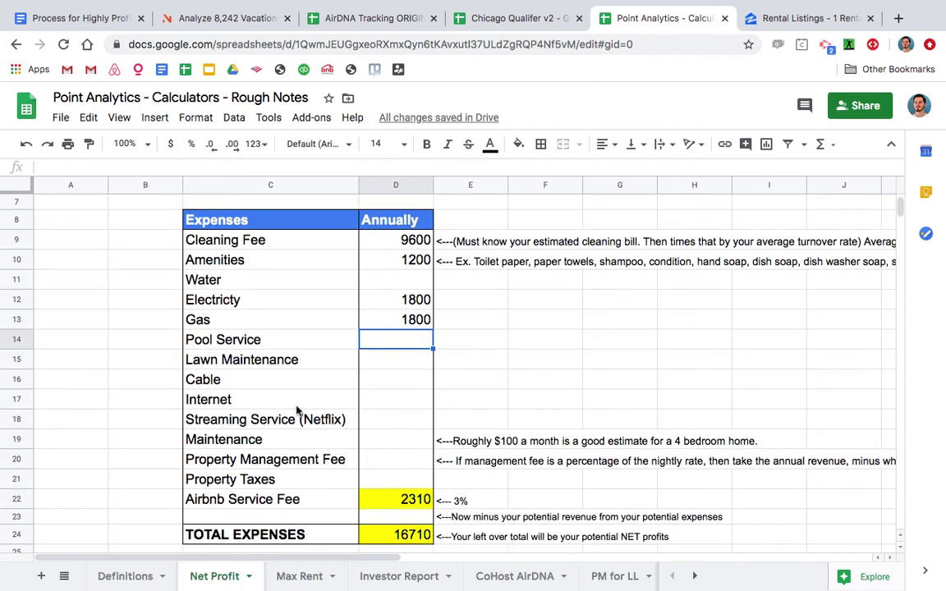
{"action": "left_click", "coordinate": [283, 383]}
{"action": "scroll", "coordinate": [287, 389], "scroll_direction": "down", "scroll_amount": 1}
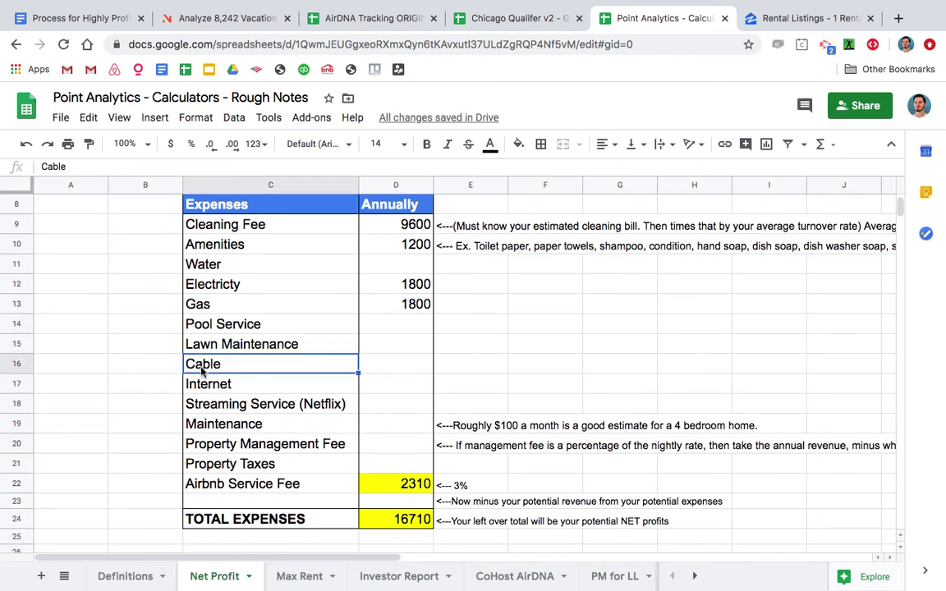
{"action": "left_click", "coordinate": [238, 386]}
{"action": "left_click", "coordinate": [381, 379]}
{"action": "type", "text": "=60*12"}
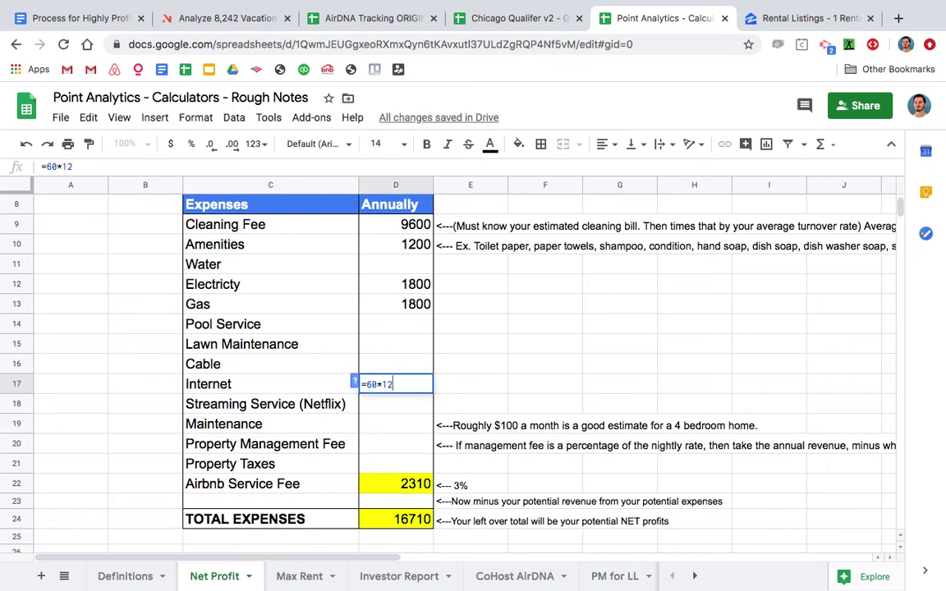
{"action": "key", "text": "Return"}
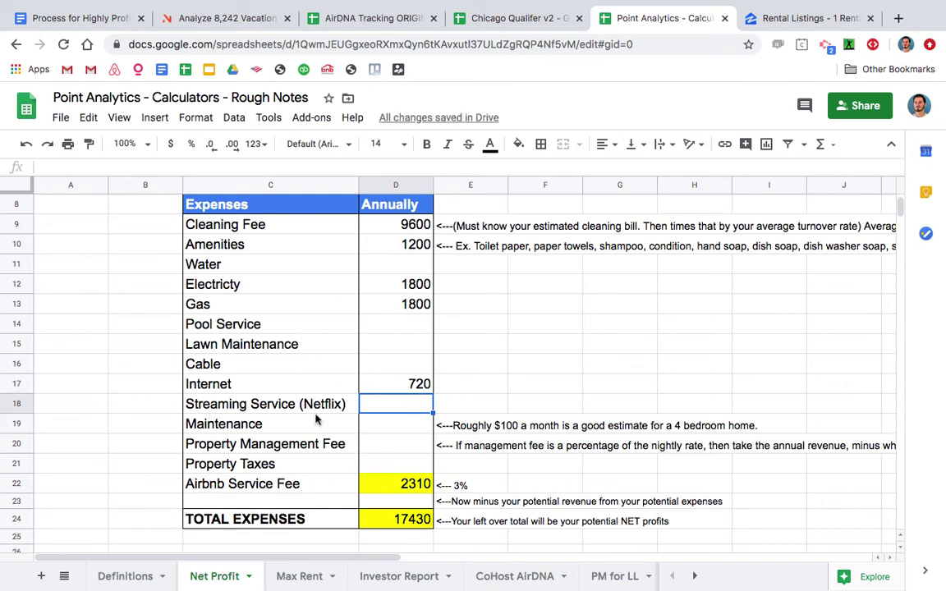
Enter the annual Streaming Service (Netflix) expense as =12*12 and the Maintenance expense as =100*12
{"action": "type", "text": "="}
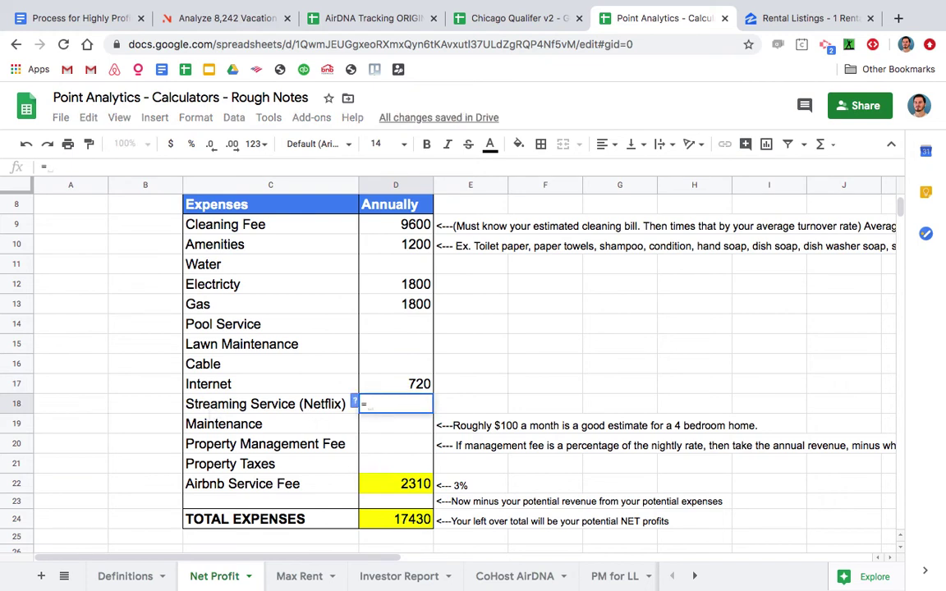
{"action": "type", "text": "12*12"}
{"action": "key", "text": "Return"}
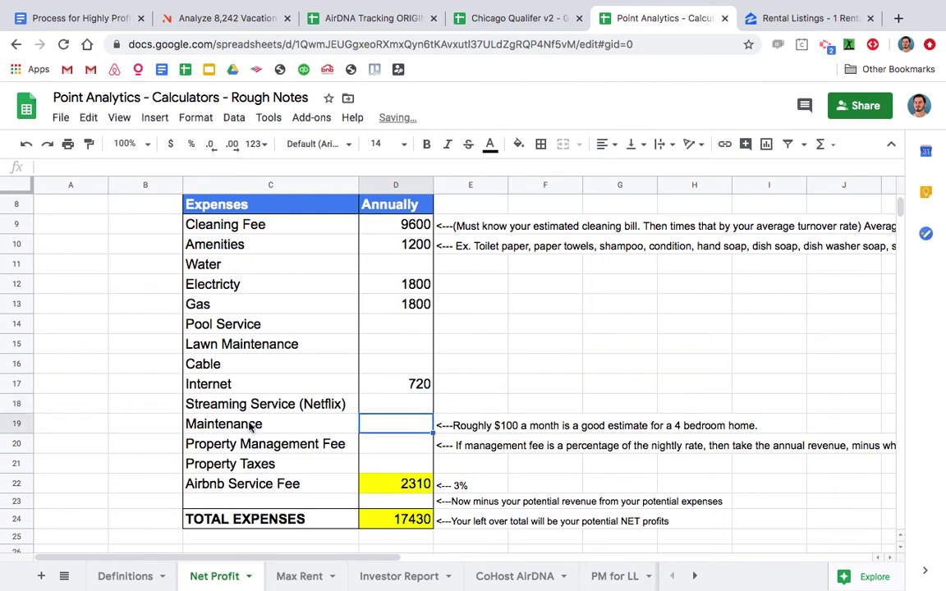
{"action": "type", "text": "="}
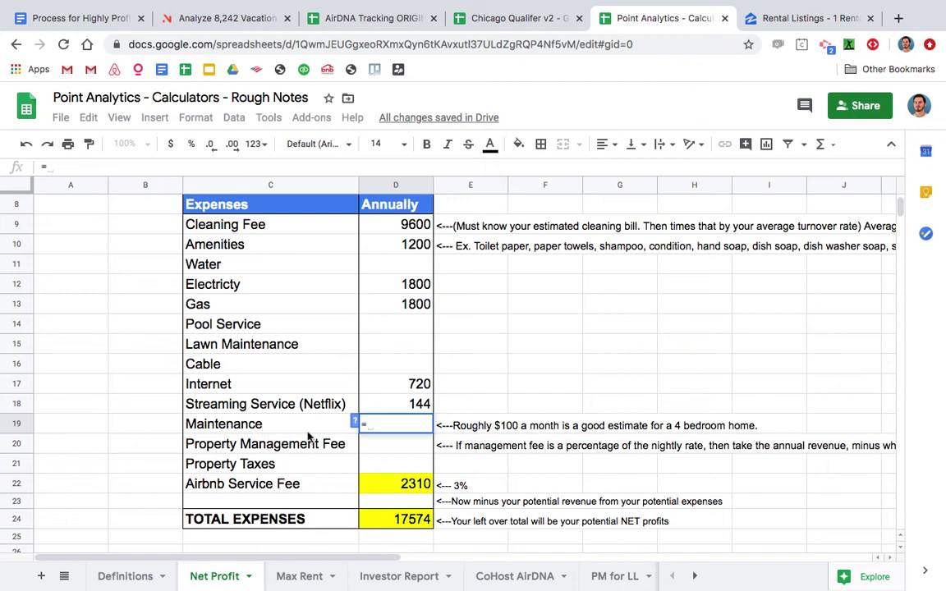
{"action": "type", "text": "100*12"}
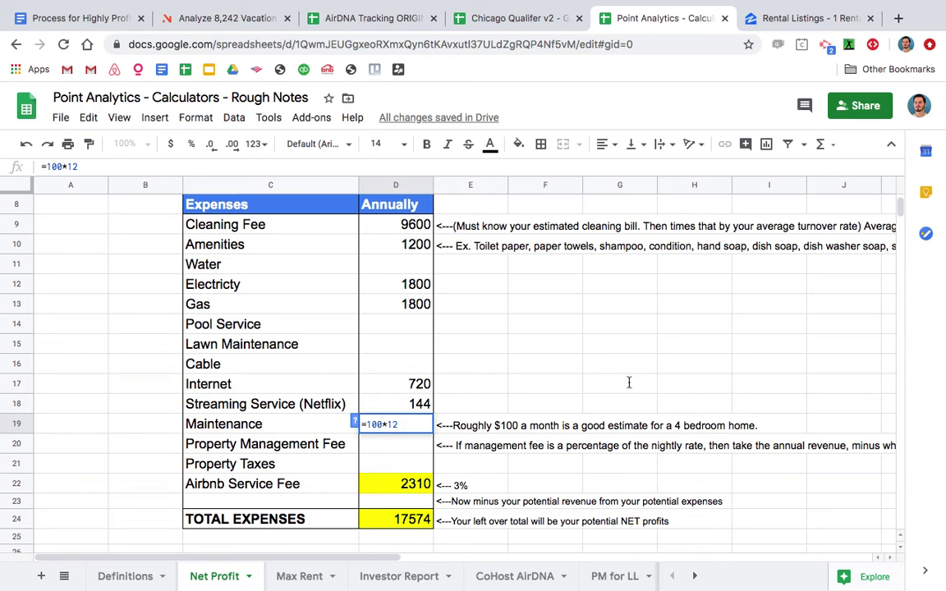
{"action": "key", "text": "Return"}
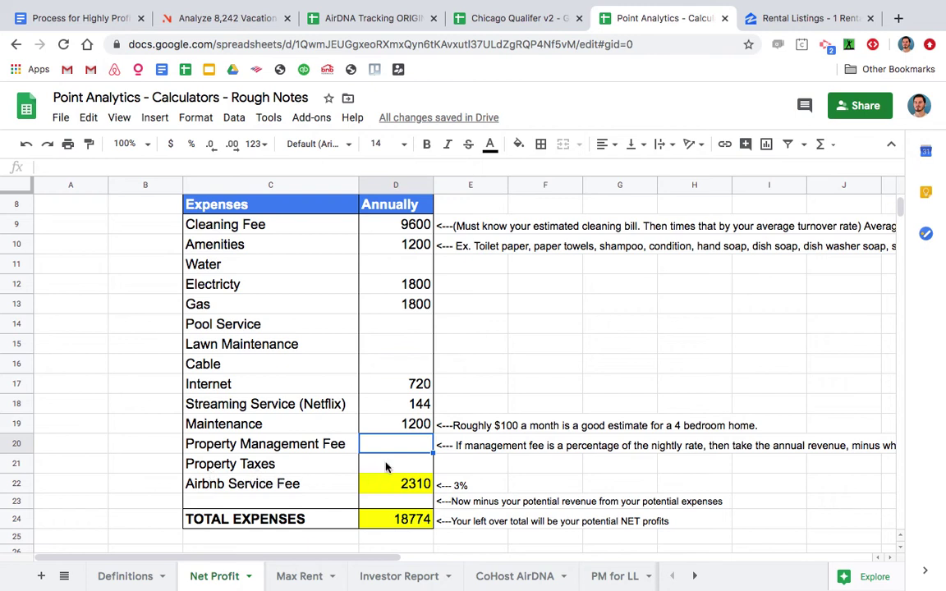
Inspect the Airbnb Service Fee formula and the Airbnb Income it is based on in the net profit calculator
{"action": "scroll", "coordinate": [340, 454], "scroll_direction": "down", "scroll_amount": 2}
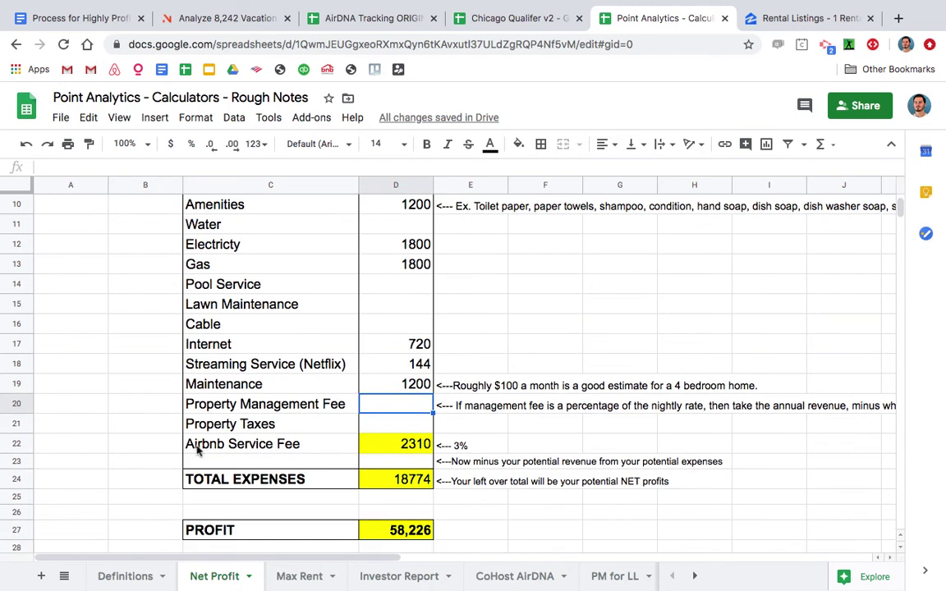
{"action": "left_click", "coordinate": [253, 450]}
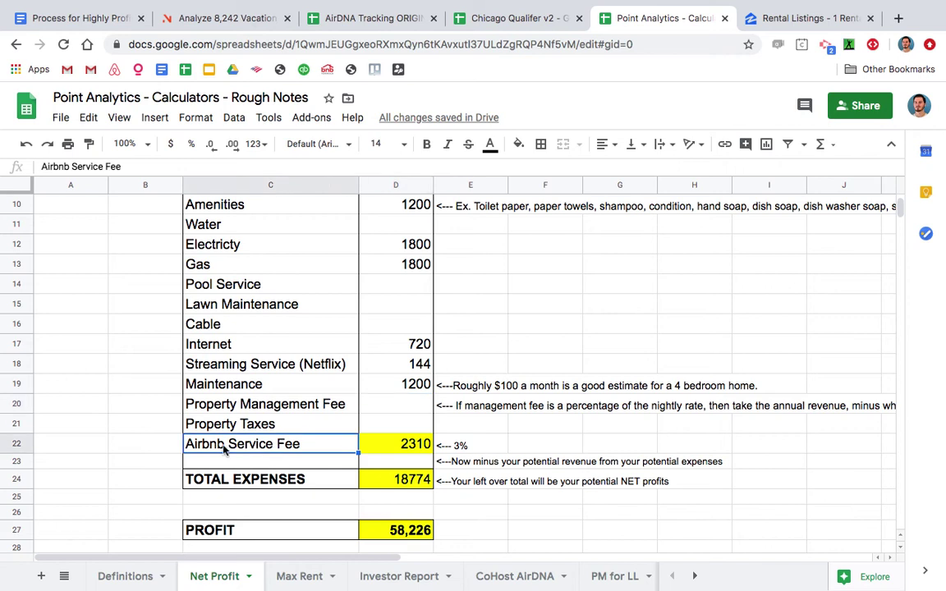
{"action": "left_click", "coordinate": [410, 446]}
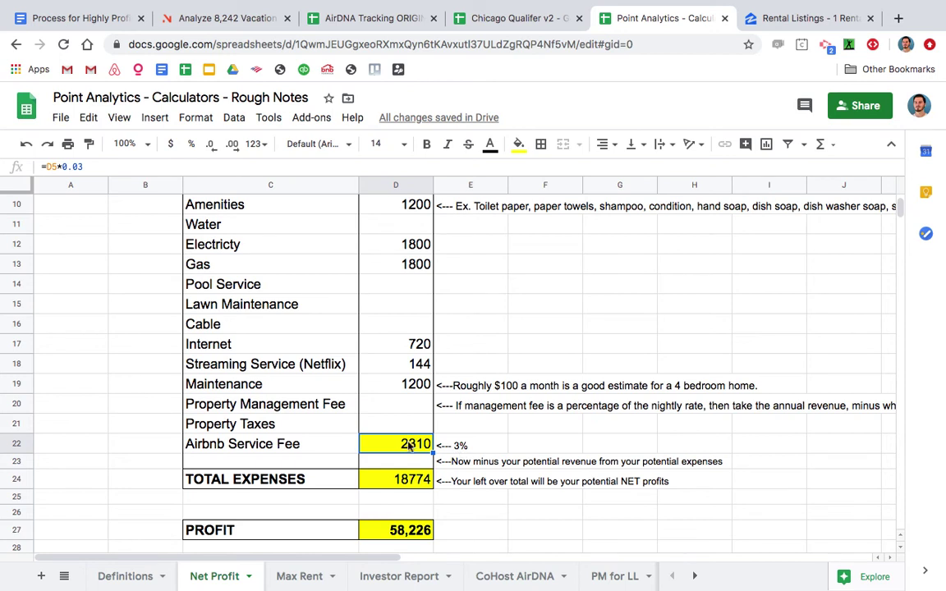
{"action": "left_click", "coordinate": [49, 168]}
{"action": "scroll", "coordinate": [106, 266], "scroll_direction": "up", "scroll_amount": 4}
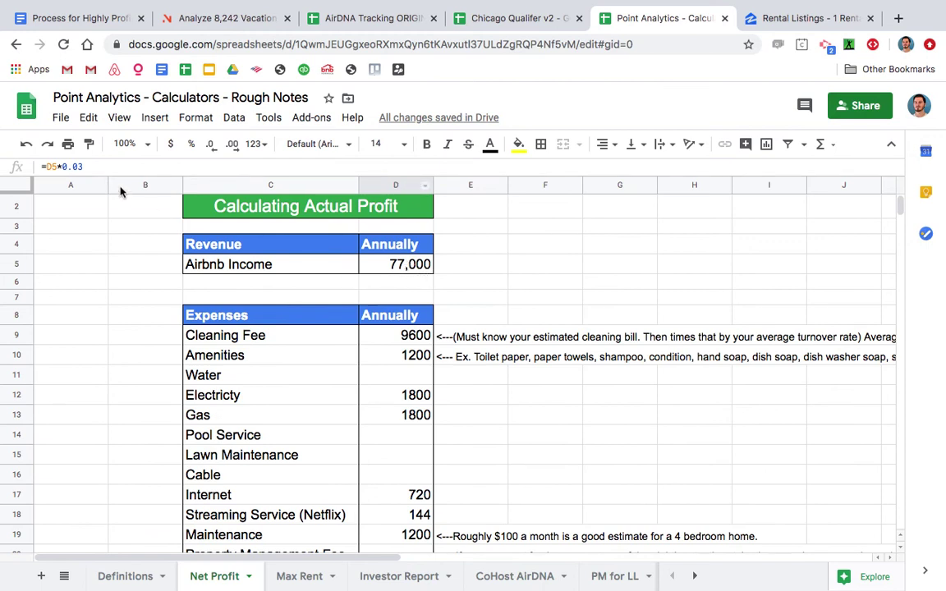
{"action": "scroll", "coordinate": [152, 364], "scroll_direction": "down", "scroll_amount": 3}
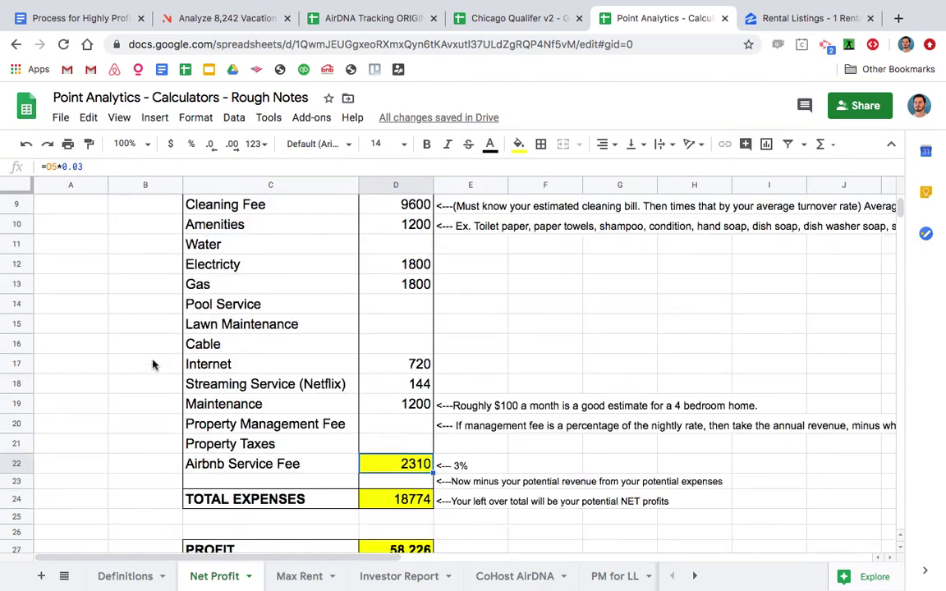
{"action": "scroll", "coordinate": [152, 365], "scroll_direction": "down", "scroll_amount": 1}
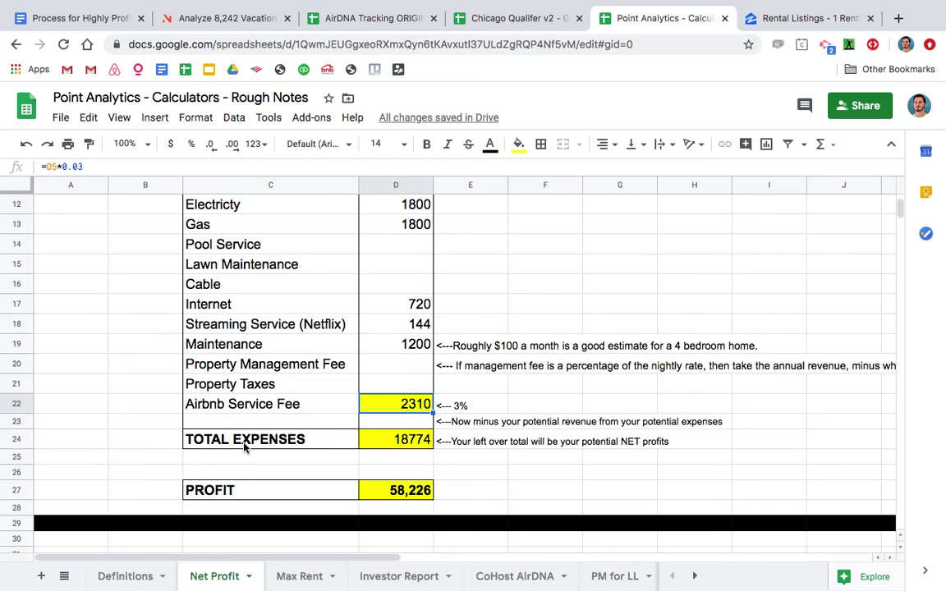
Format the TOTAL EXPENSES amount as Accounting and widen column D so the whole figure fits
{"action": "left_click", "coordinate": [403, 442]}
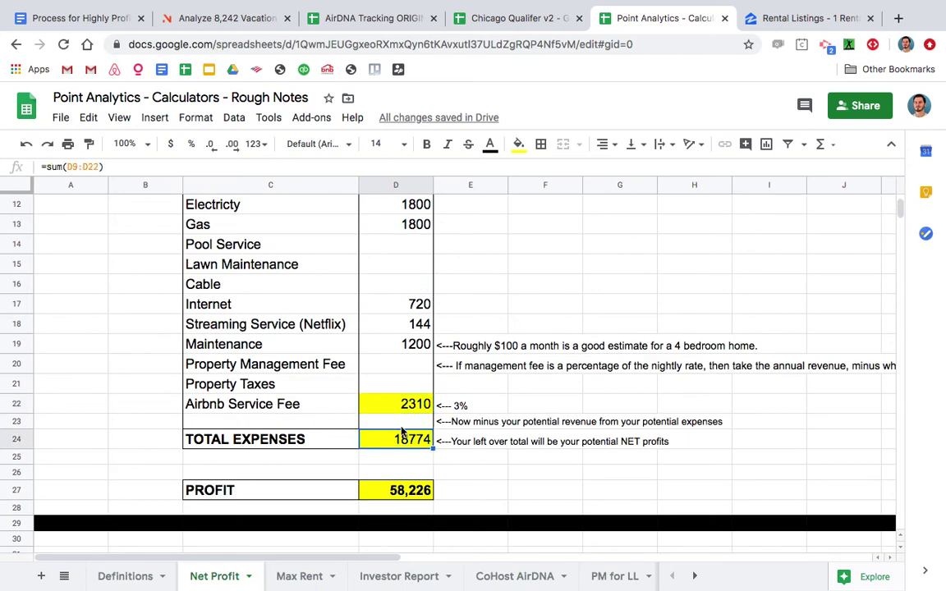
{"action": "left_click", "coordinate": [256, 144]}
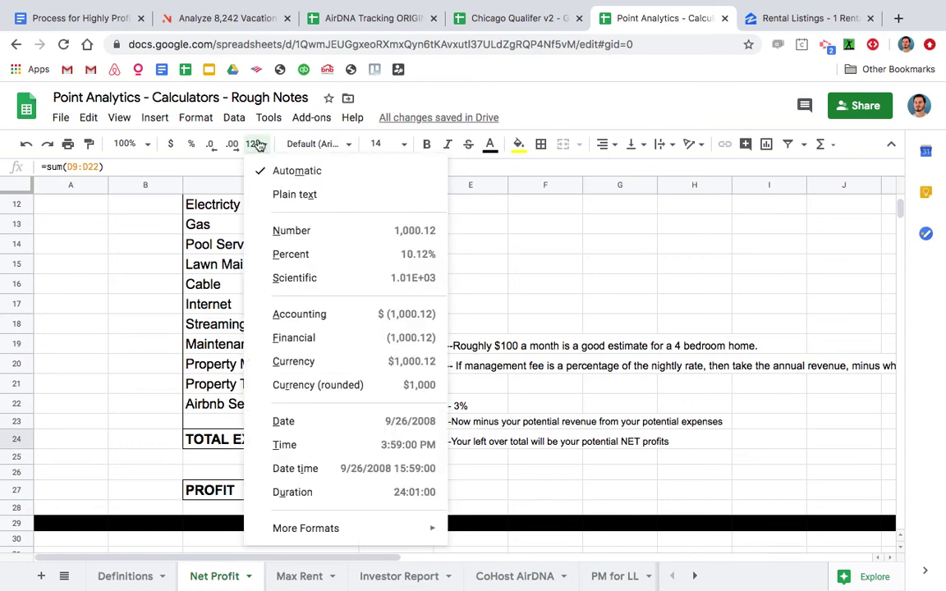
{"action": "left_click", "coordinate": [323, 317]}
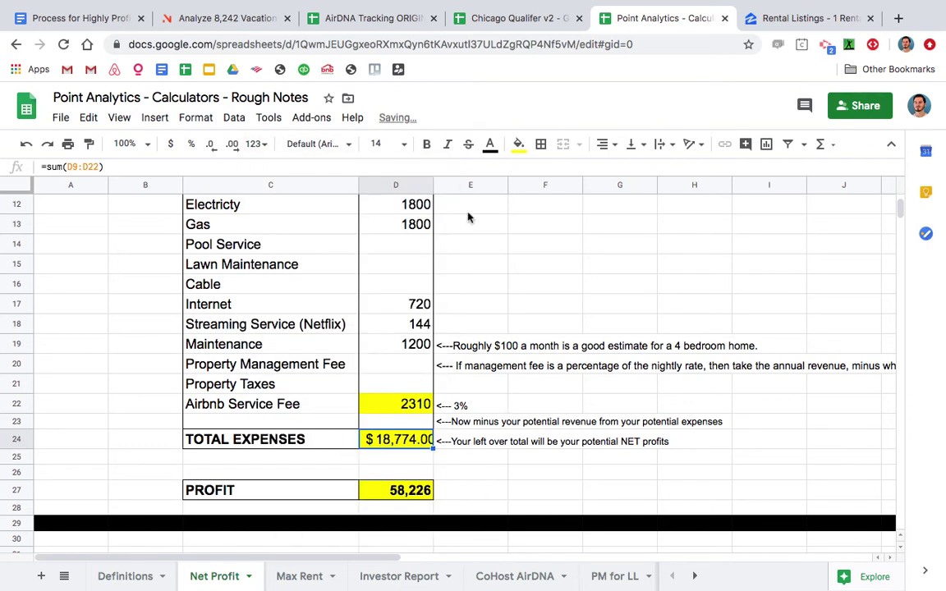
{"action": "left_click_drag", "start_coordinate": [433, 185], "coordinate": [475, 186]}
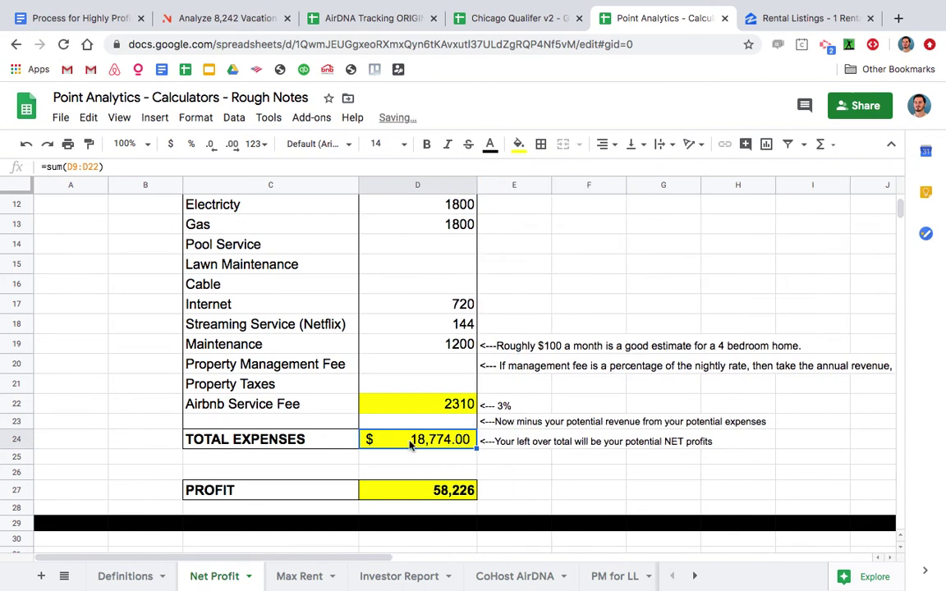
Review the annual revenue, the individual expense amounts, the total expenses and the profit
{"action": "scroll", "coordinate": [512, 480], "scroll_direction": "down", "scroll_amount": 1}
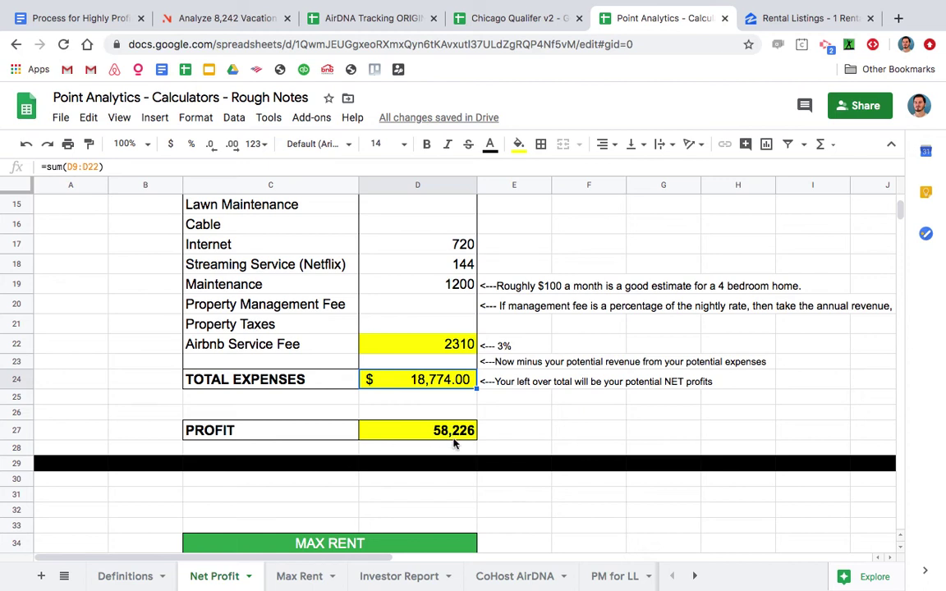
{"action": "scroll", "coordinate": [446, 440], "scroll_direction": "up", "scroll_amount": 2}
{"action": "scroll", "coordinate": [446, 440], "scroll_direction": "up", "scroll_amount": 1}
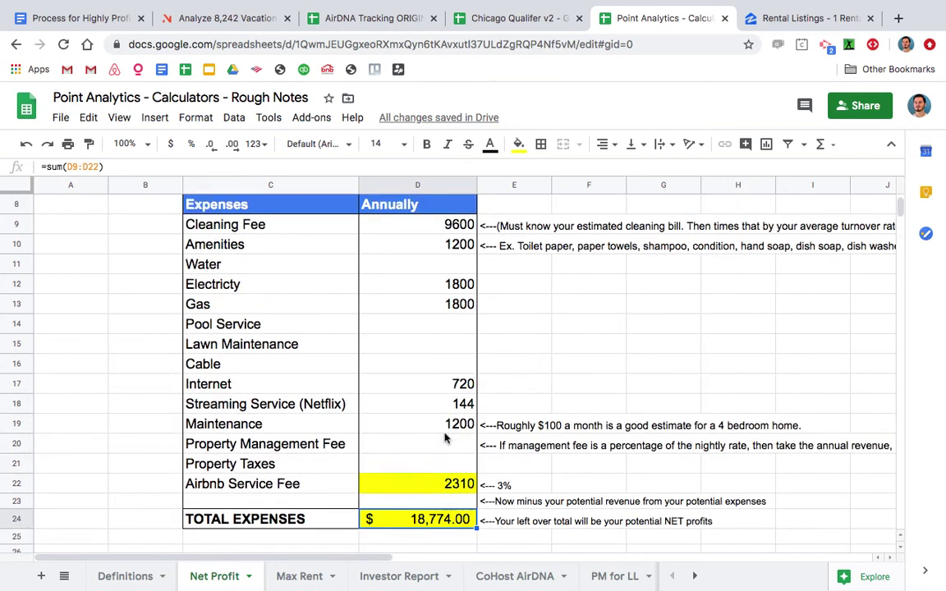
{"action": "scroll", "coordinate": [412, 243], "scroll_direction": "up", "scroll_amount": 3}
{"action": "scroll", "coordinate": [412, 243], "scroll_direction": "down", "scroll_amount": 3}
{"action": "scroll", "coordinate": [411, 243], "scroll_direction": "down", "scroll_amount": 1}
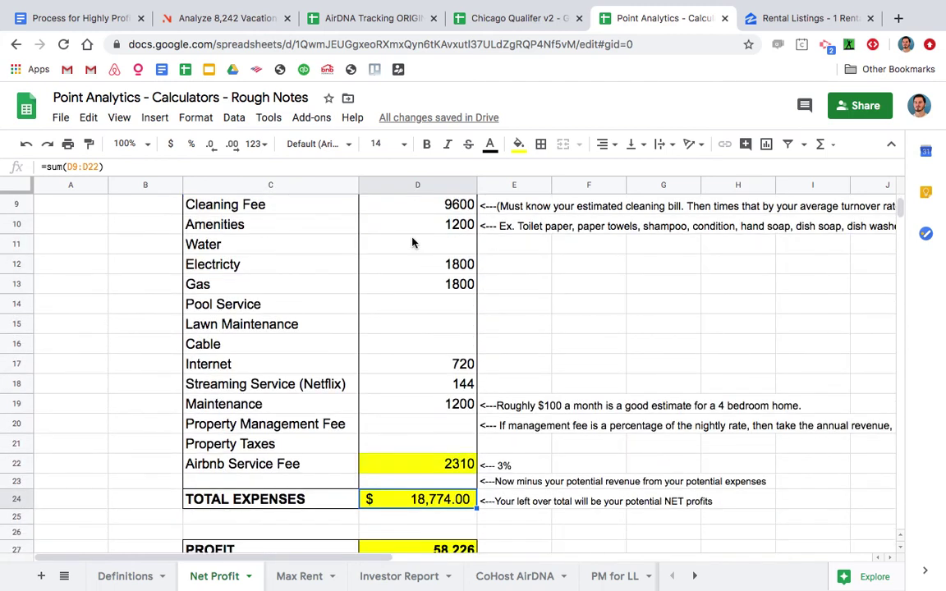
{"action": "scroll", "coordinate": [411, 243], "scroll_direction": "up", "scroll_amount": 3}
{"action": "scroll", "coordinate": [412, 308], "scroll_direction": "down", "scroll_amount": 3}
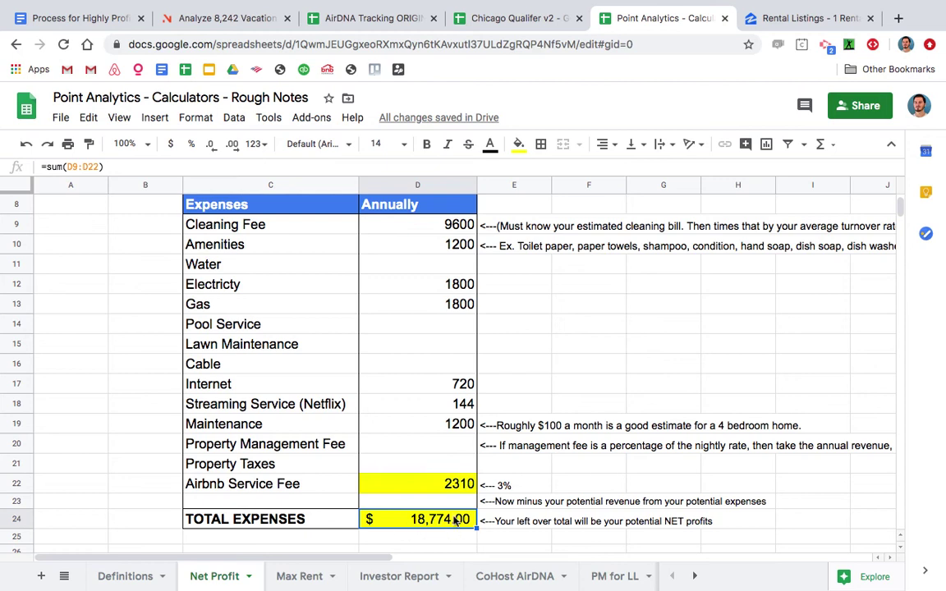
{"action": "scroll", "coordinate": [454, 521], "scroll_direction": "down", "scroll_amount": 2}
{"action": "scroll", "coordinate": [423, 431], "scroll_direction": "down", "scroll_amount": 2}
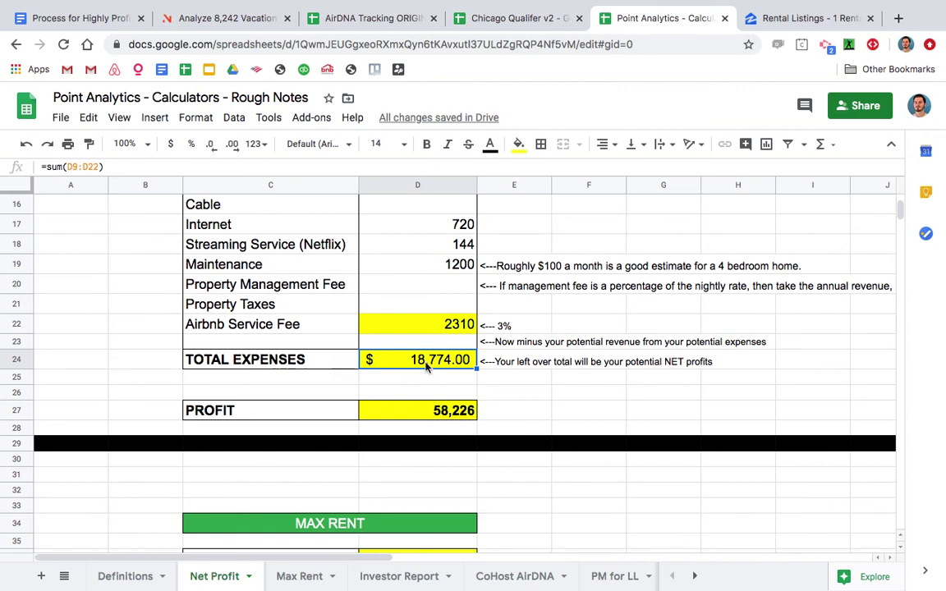
{"action": "scroll", "coordinate": [426, 367], "scroll_direction": "down", "scroll_amount": 1}
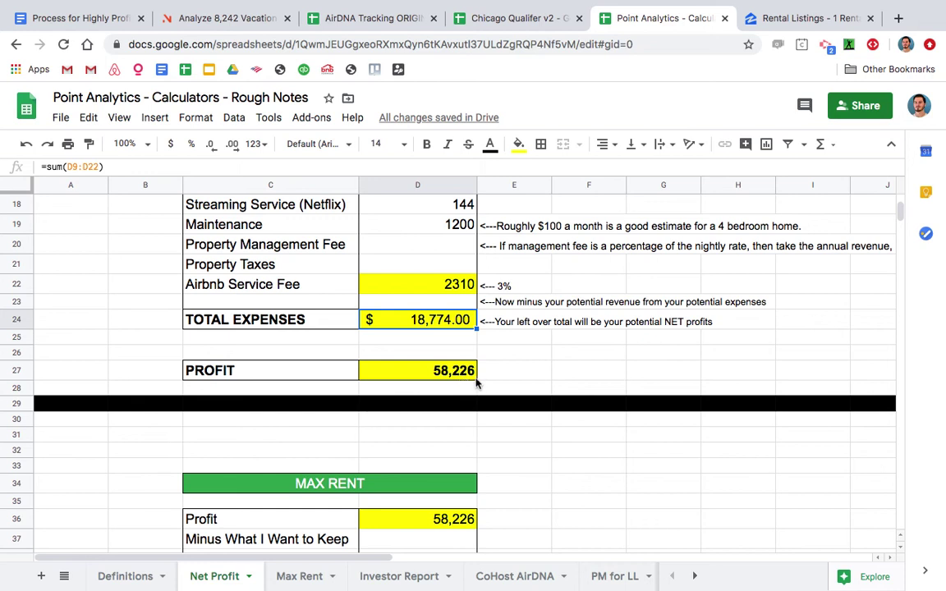
Examine the MAX RENT section, including its Profit row and the formula behind that row's amount
{"action": "scroll", "coordinate": [493, 390], "scroll_direction": "down", "scroll_amount": 1}
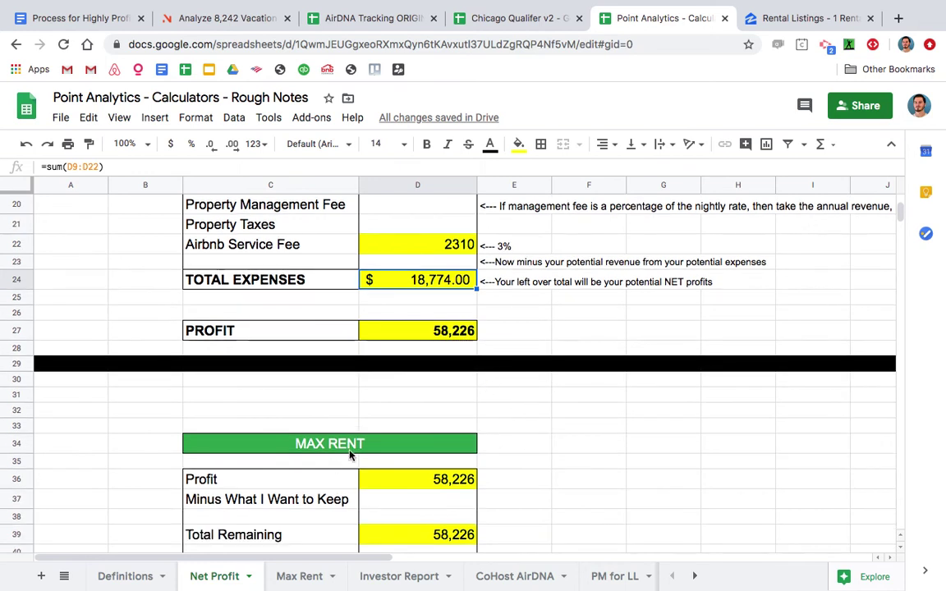
{"action": "left_click", "coordinate": [376, 449]}
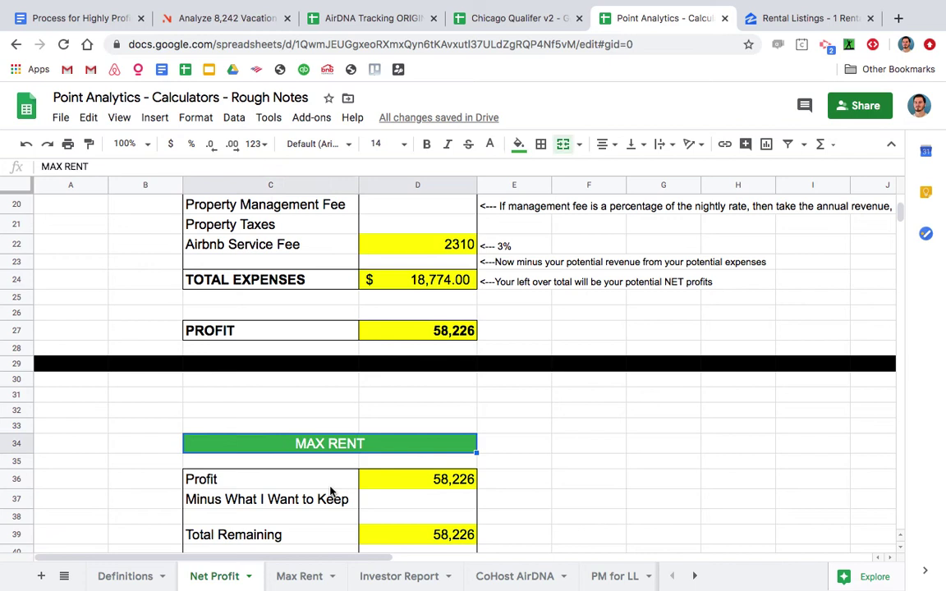
{"action": "scroll", "coordinate": [361, 405], "scroll_direction": "down", "scroll_amount": 2}
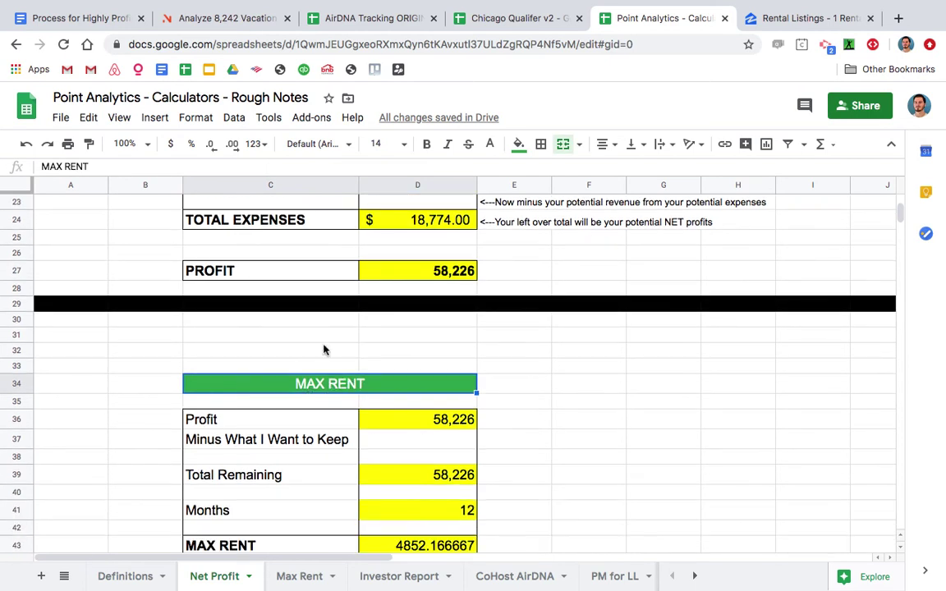
{"action": "scroll", "coordinate": [328, 349], "scroll_direction": "down", "scroll_amount": 1}
{"action": "left_click", "coordinate": [228, 393]}
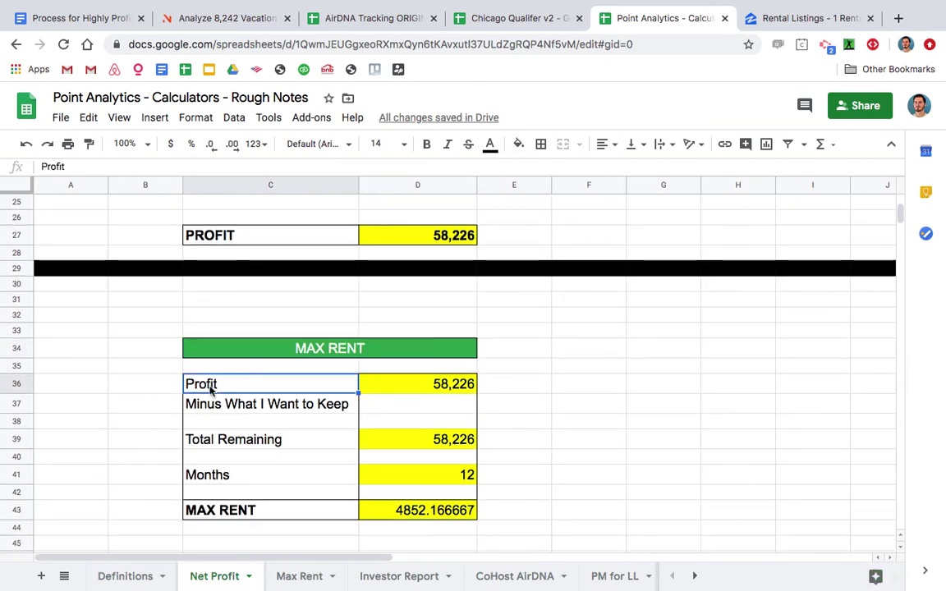
{"action": "left_click", "coordinate": [438, 391]}
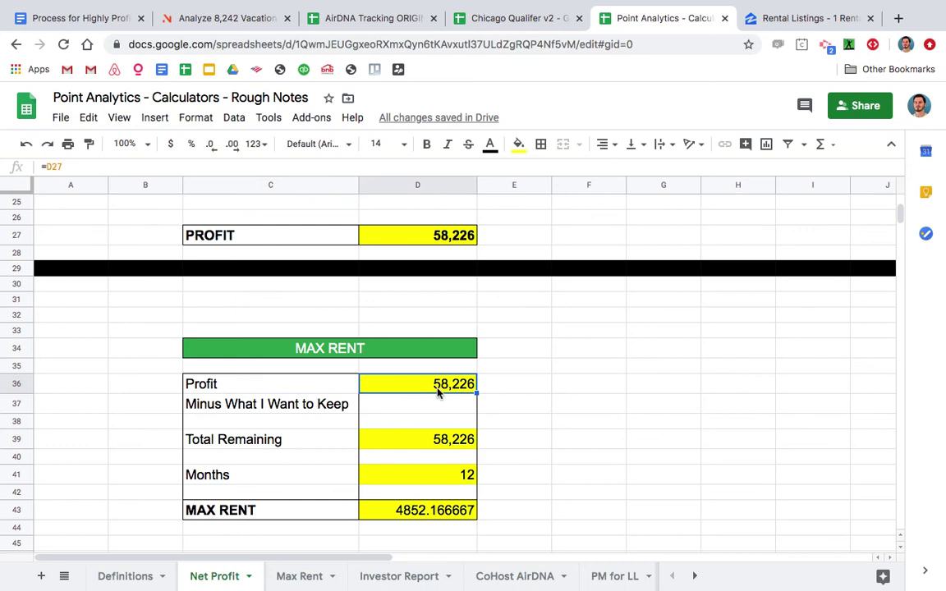
{"action": "left_click", "coordinate": [211, 417]}
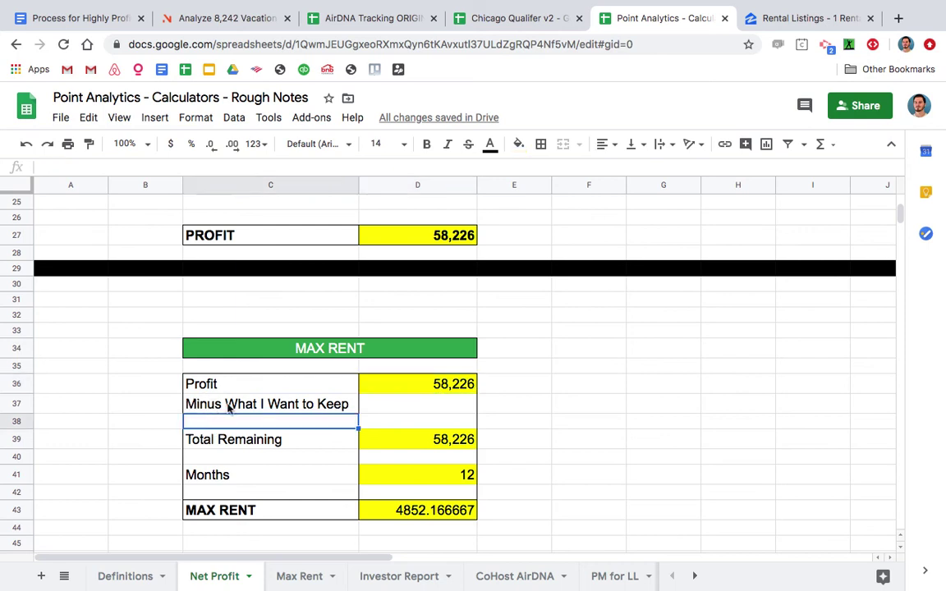
Reword the label below Profit in the MAX RENT section to "Minus What You Want to Keep" and widen column C to fit it
{"action": "left_click", "coordinate": [211, 402]}
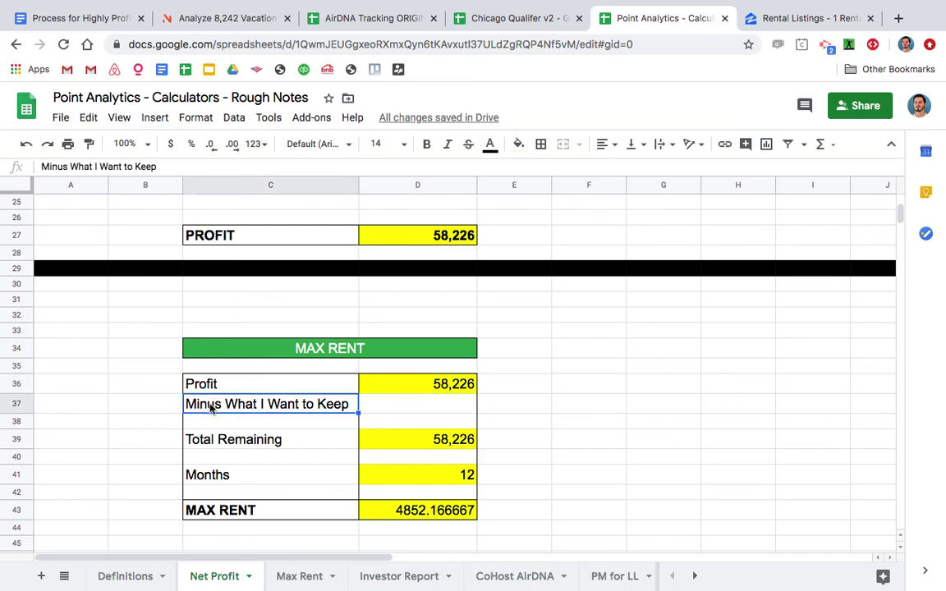
{"action": "double_click", "coordinate": [260, 403]}
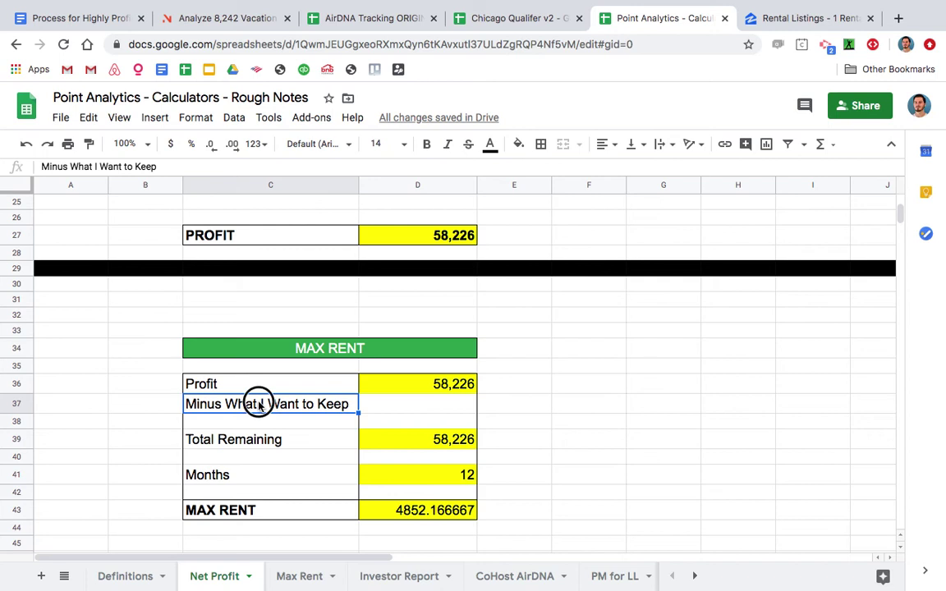
{"action": "key", "text": "BackSpace"}
{"action": "type", "text": "YOu"}
{"action": "key", "text": "BackSpace"}
{"action": "key", "text": "BackSpace"}
{"action": "type", "text": "ou"}
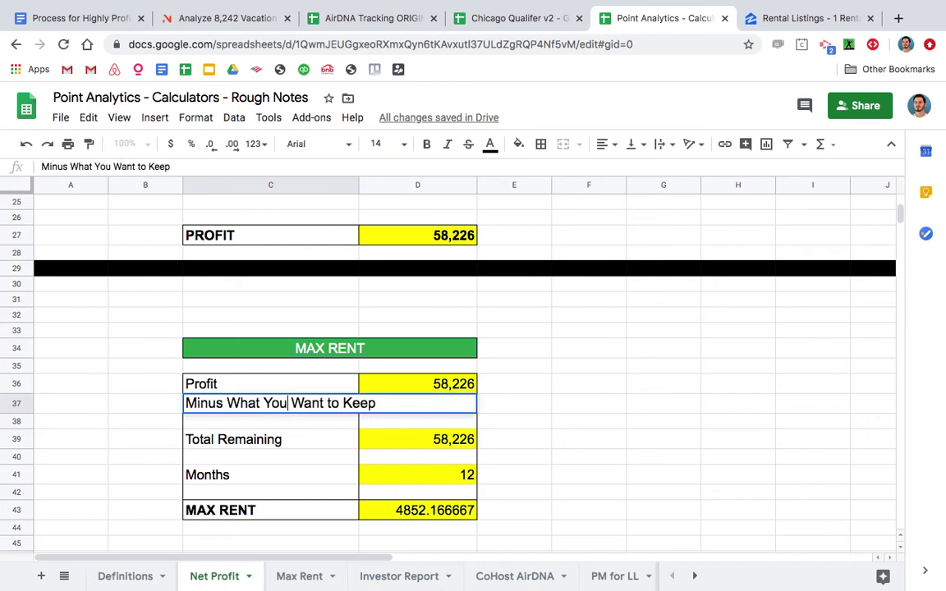
{"action": "key", "text": "Return"}
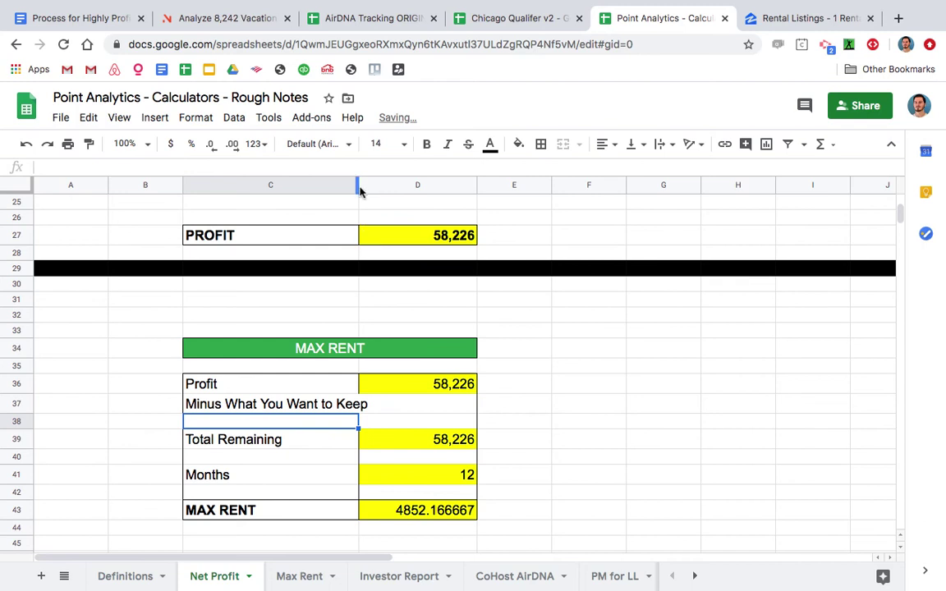
{"action": "left_click_drag", "start_coordinate": [359, 187], "coordinate": [389, 187]}
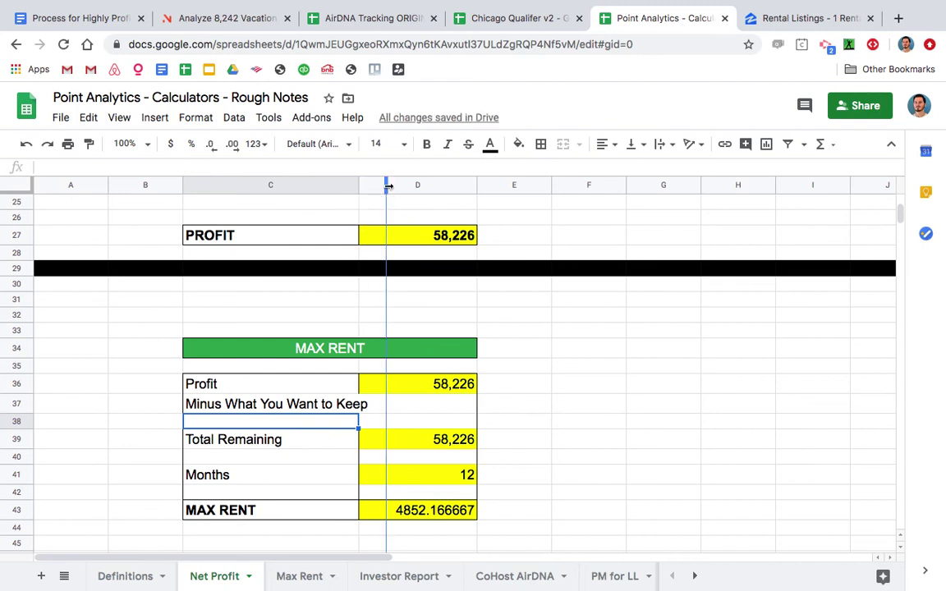
{"action": "left_click_drag", "start_coordinate": [426, 233], "coordinate": [388, 246]}
Enter 20,000 as the amount for Minus What You Want to Keep
{"action": "left_click", "coordinate": [258, 412]}
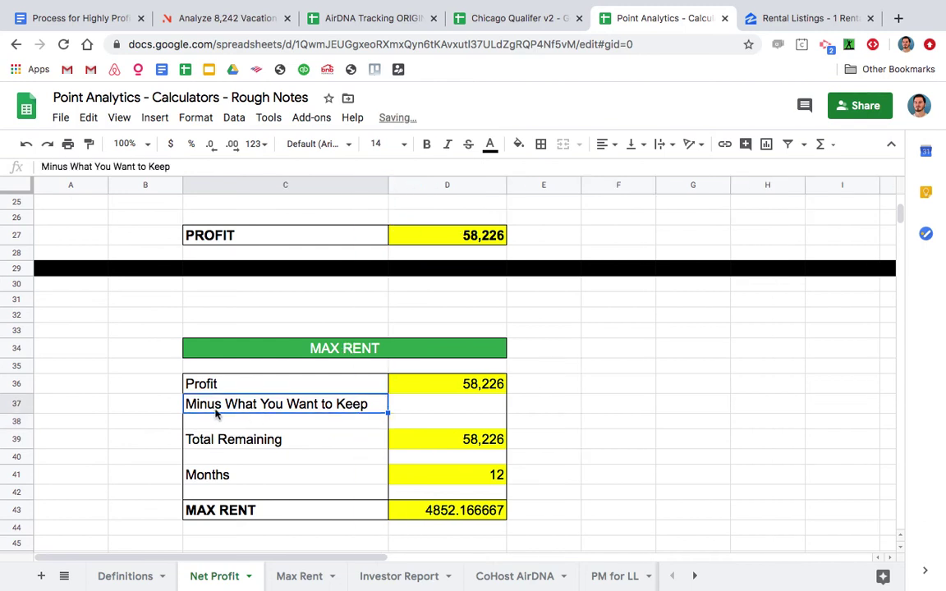
{"action": "left_click", "coordinate": [435, 414]}
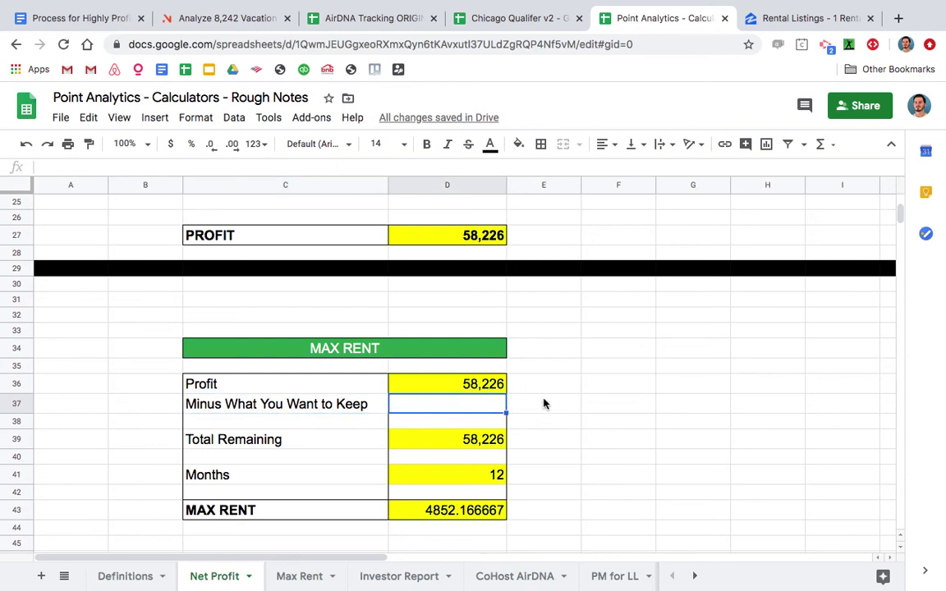
{"action": "type", "text": "20,000"}
{"action": "key", "text": "Tab"}
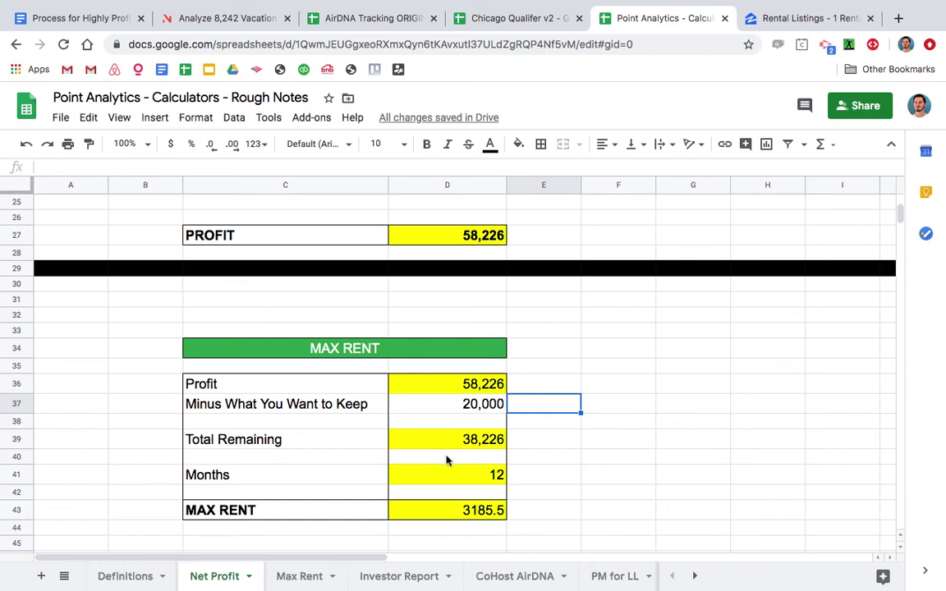
Examine how Total Remaining, Months and MAX RENT are calculated from the profit and the amount to keep
{"action": "left_click", "coordinate": [473, 443]}
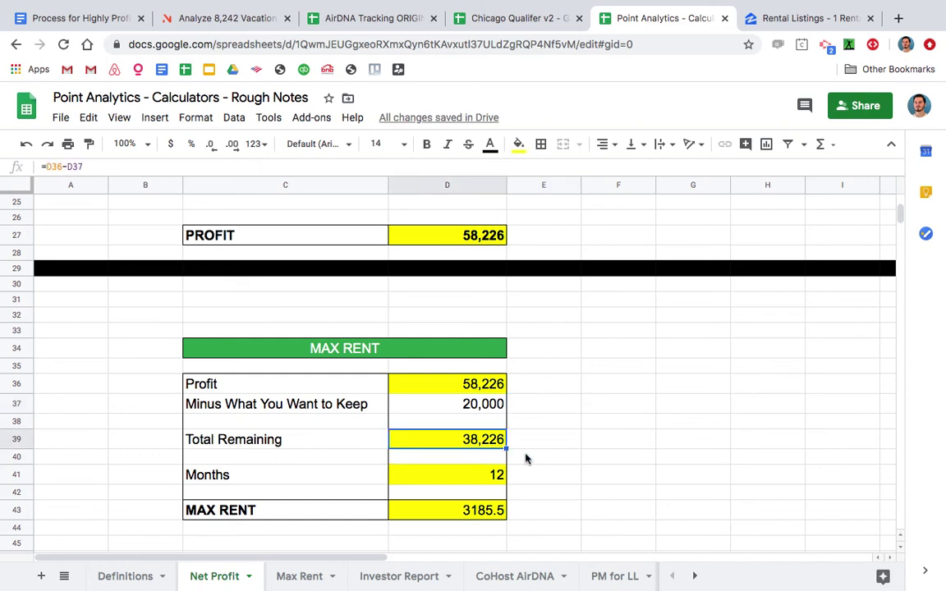
{"action": "scroll", "coordinate": [380, 486], "scroll_direction": "down", "scroll_amount": 1}
{"action": "left_click", "coordinate": [218, 462]}
{"action": "left_click", "coordinate": [474, 462]}
{"action": "left_click", "coordinate": [244, 465]}
{"action": "left_click", "coordinate": [442, 459]}
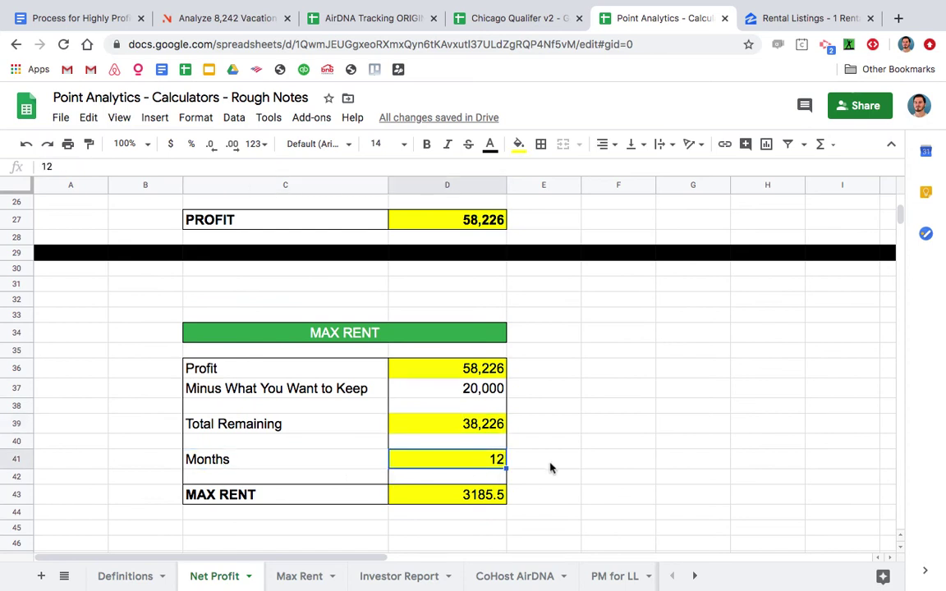
{"action": "scroll", "coordinate": [551, 467], "scroll_direction": "down", "scroll_amount": 3}
{"action": "left_click", "coordinate": [452, 445]}
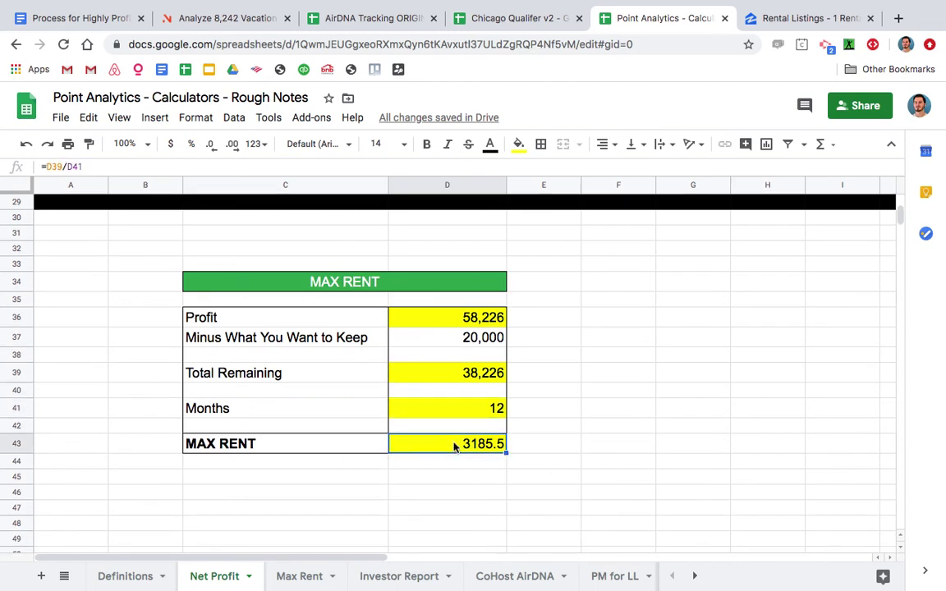
{"action": "left_click", "coordinate": [318, 446]}
{"action": "left_click", "coordinate": [437, 449]}
{"action": "left_click", "coordinate": [452, 374]}
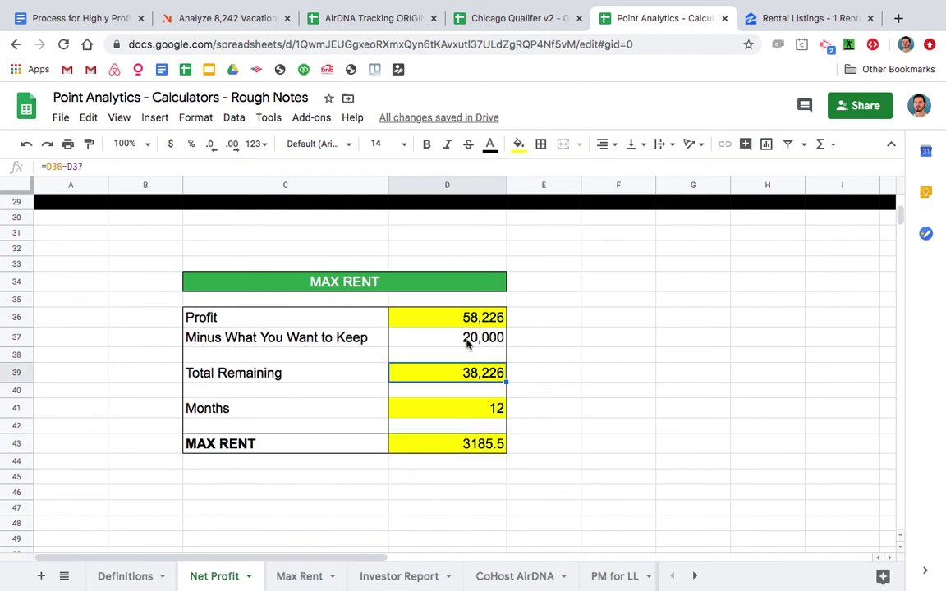
{"action": "left_click", "coordinate": [466, 343]}
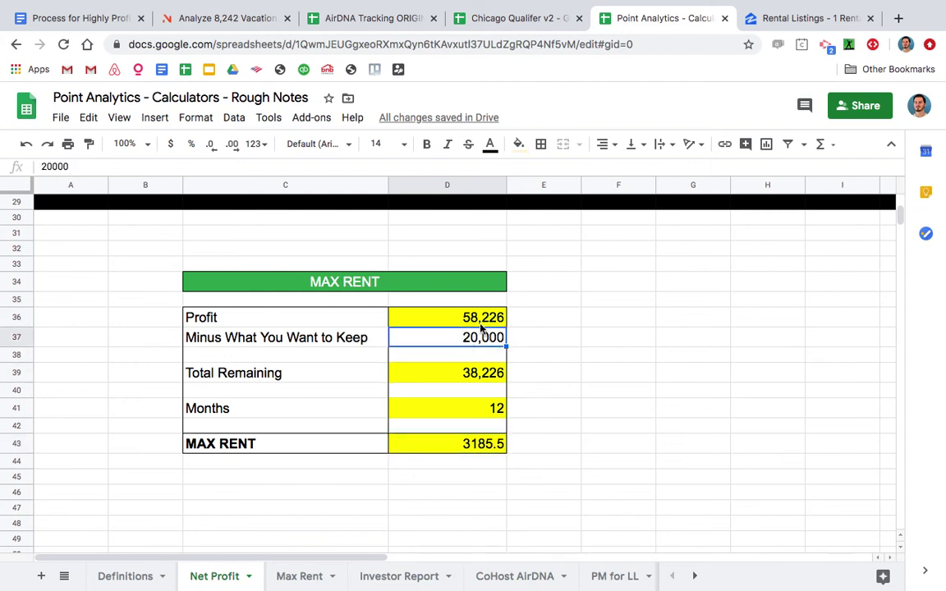
Format the MAX RENT amount in the calculator with the Accounting number format
{"action": "left_click", "coordinate": [484, 374]}
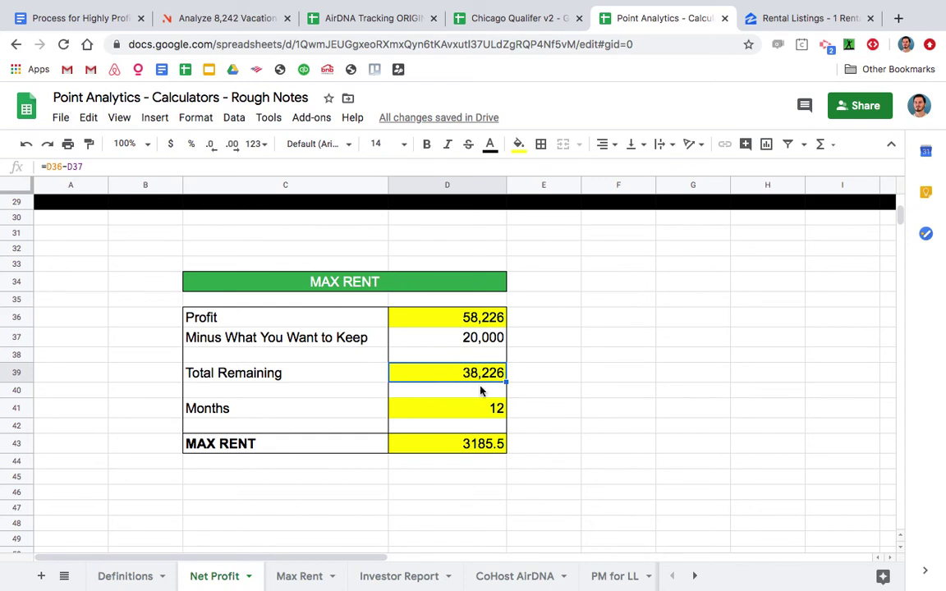
{"action": "left_click", "coordinate": [496, 408]}
{"action": "scroll", "coordinate": [511, 394], "scroll_direction": "down", "scroll_amount": 1}
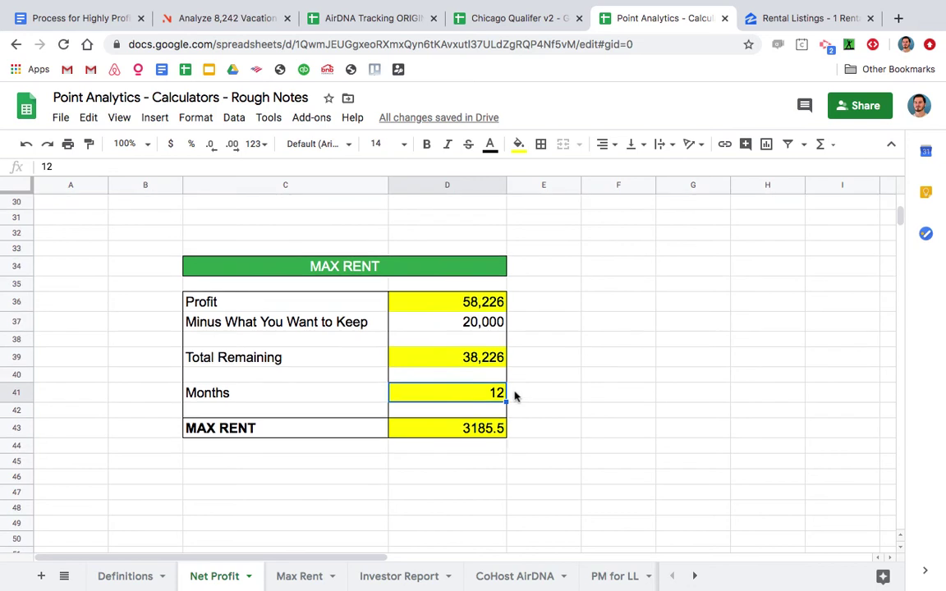
{"action": "scroll", "coordinate": [523, 423], "scroll_direction": "down", "scroll_amount": 1}
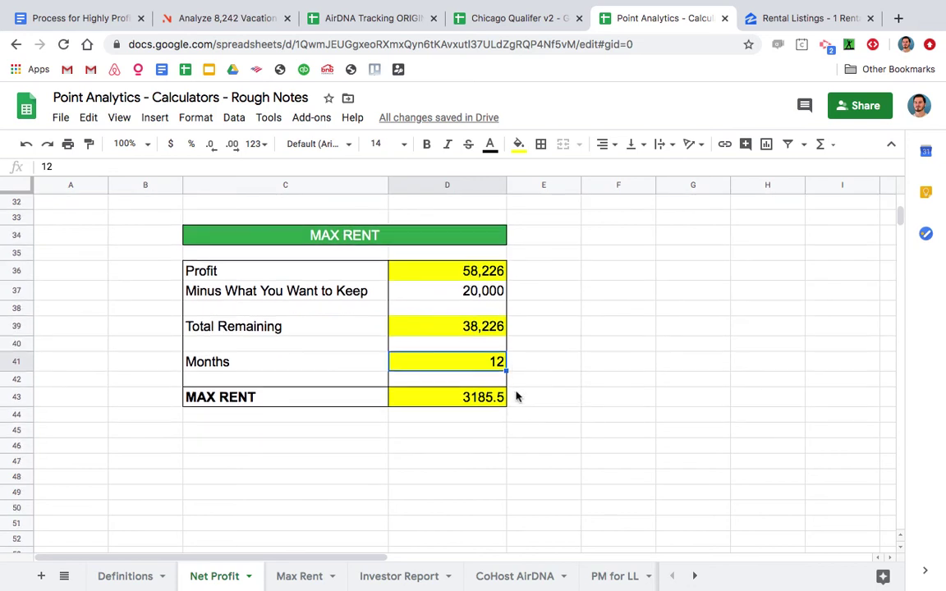
{"action": "scroll", "coordinate": [516, 397], "scroll_direction": "down", "scroll_amount": 1}
{"action": "left_click", "coordinate": [488, 390]}
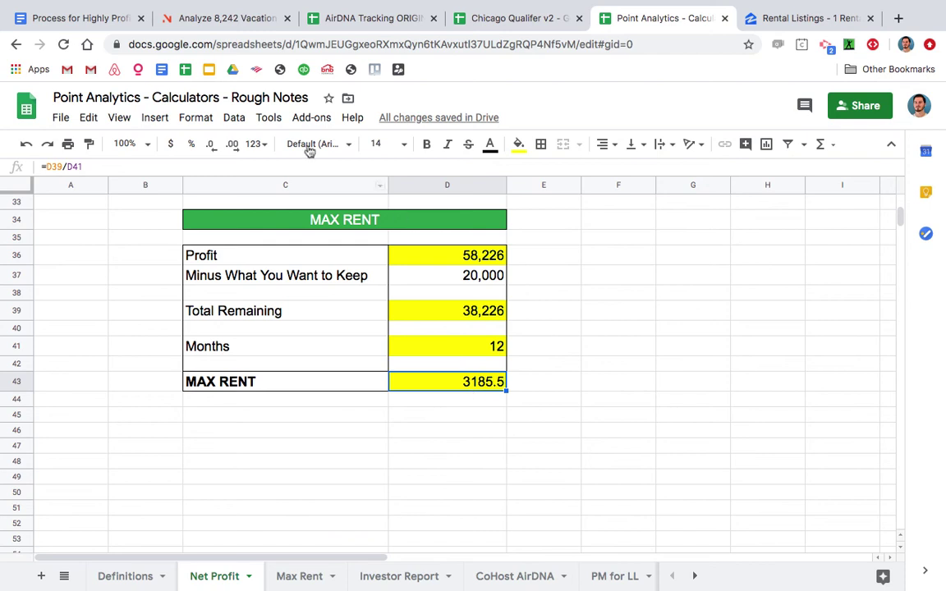
{"action": "left_click", "coordinate": [256, 144]}
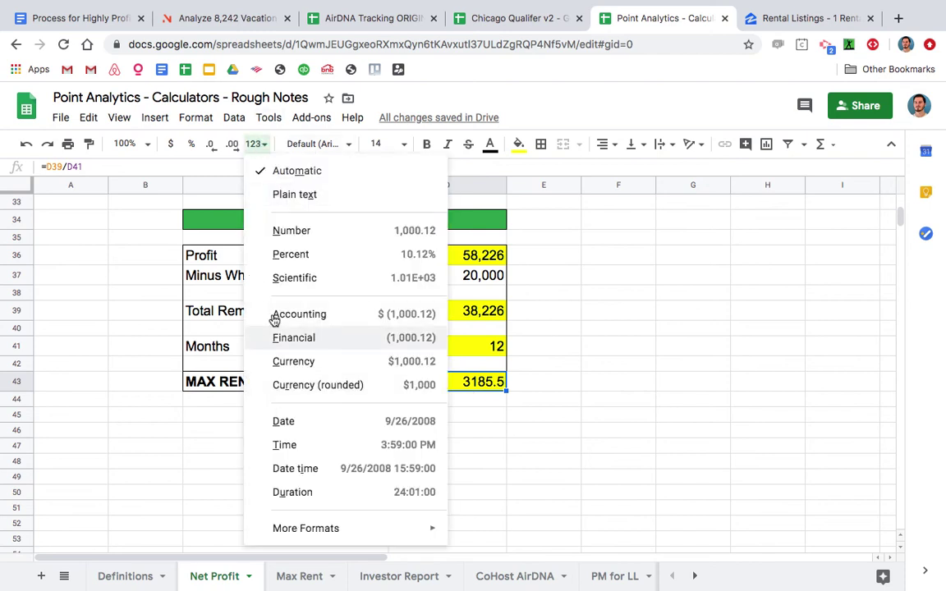
{"action": "left_click", "coordinate": [409, 319]}
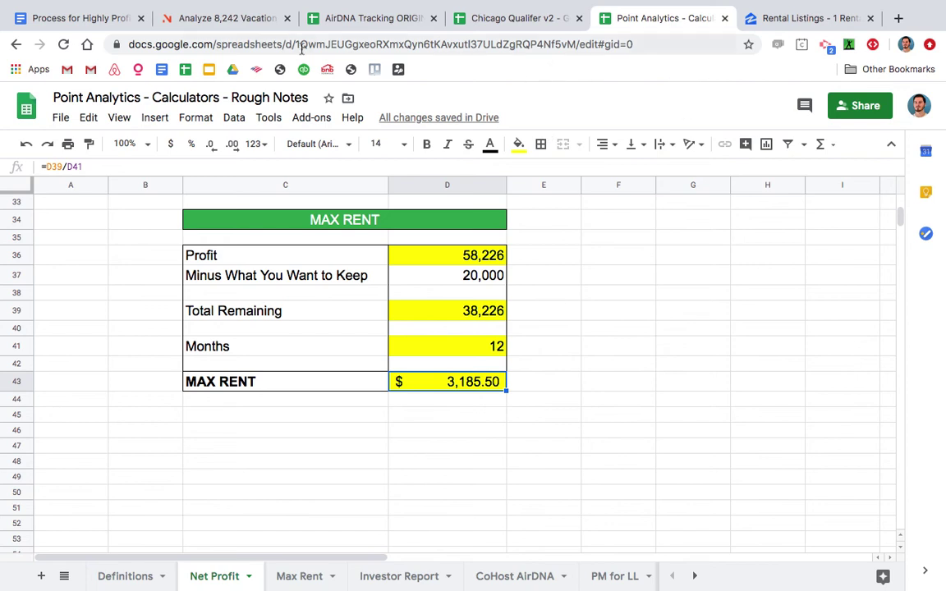
Switch to the process document and review its first two steps, on recording AirDNA listings and calculating the max rent
{"action": "left_click", "coordinate": [74, 18]}
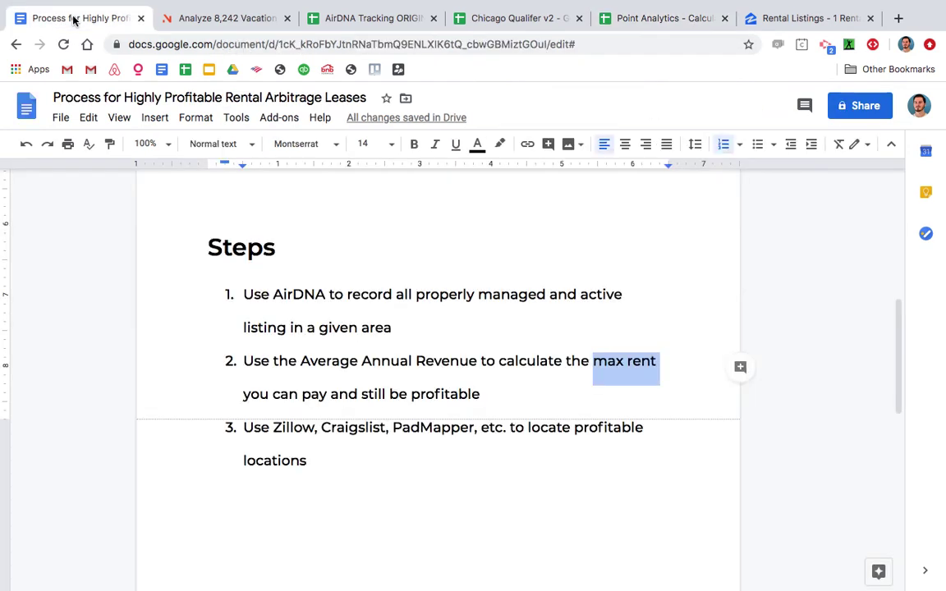
{"action": "left_click_drag", "start_coordinate": [202, 236], "coordinate": [262, 247]}
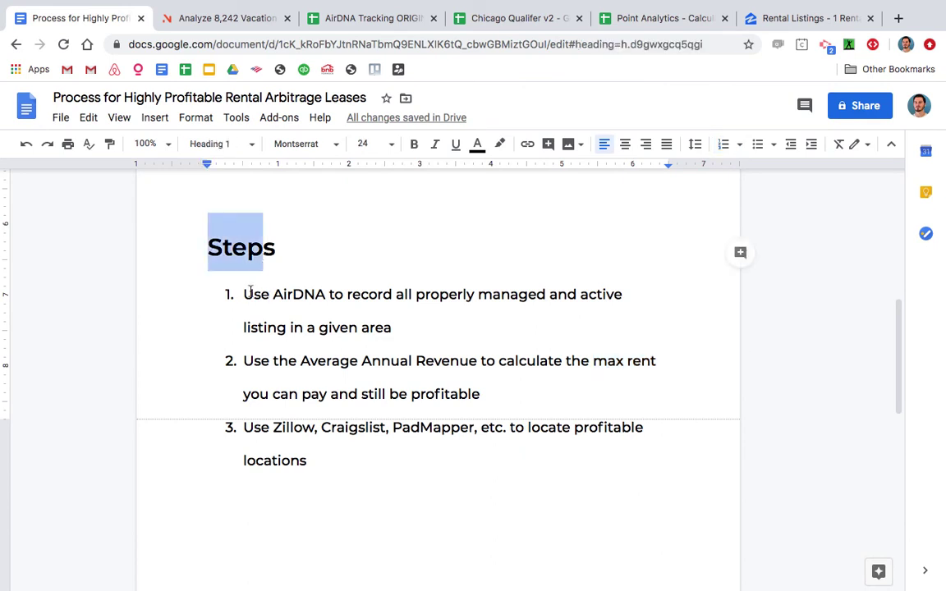
{"action": "left_click_drag", "start_coordinate": [243, 293], "coordinate": [392, 327]}
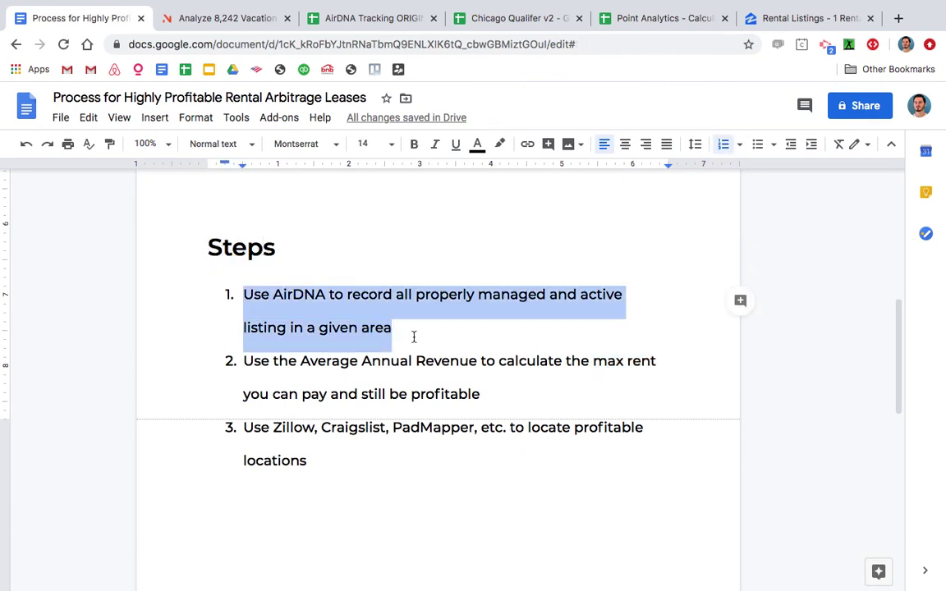
{"action": "scroll", "coordinate": [497, 353], "scroll_direction": "down", "scroll_amount": 1}
{"action": "left_click", "coordinate": [455, 344]}
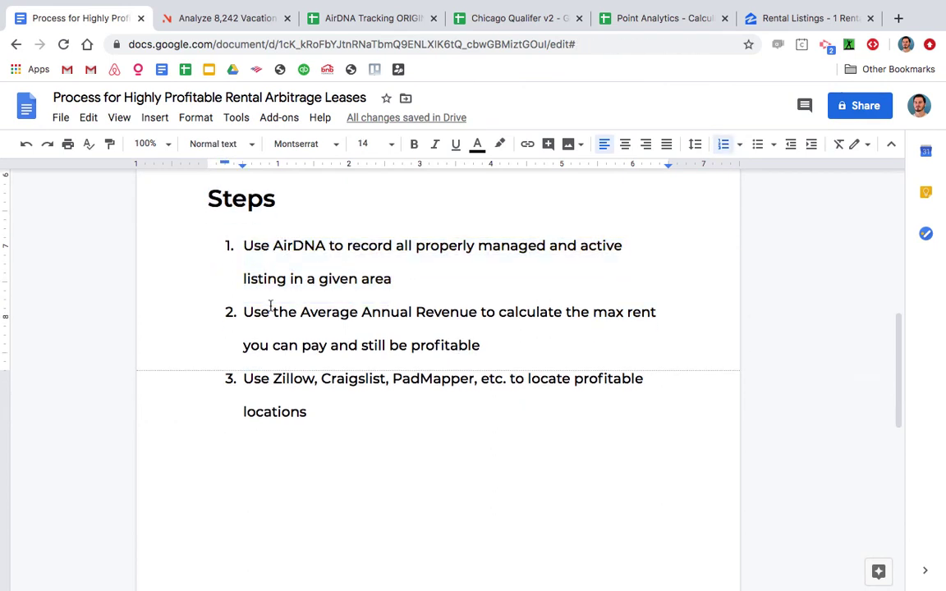
{"action": "left_click_drag", "start_coordinate": [244, 313], "coordinate": [509, 344]}
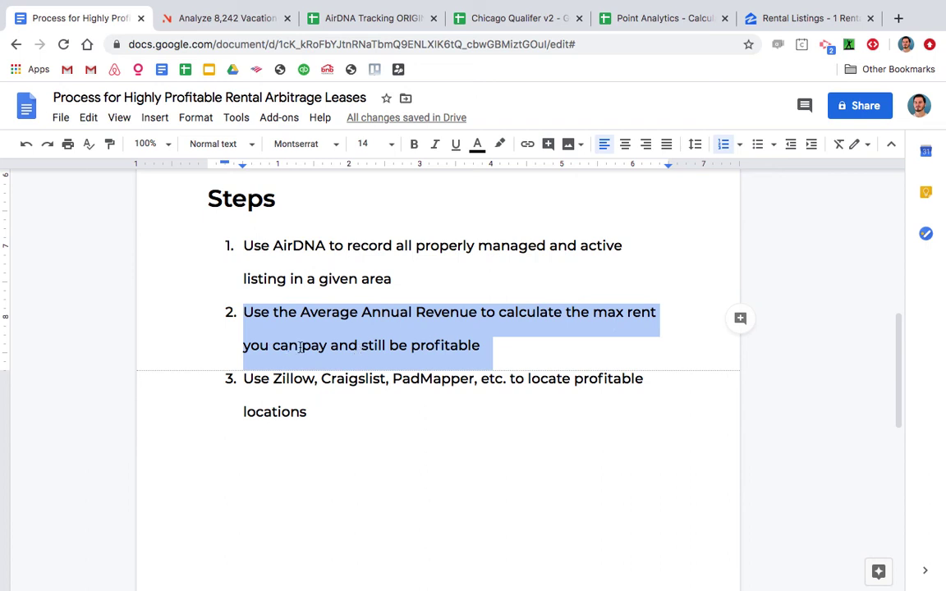
{"action": "left_click", "coordinate": [404, 349]}
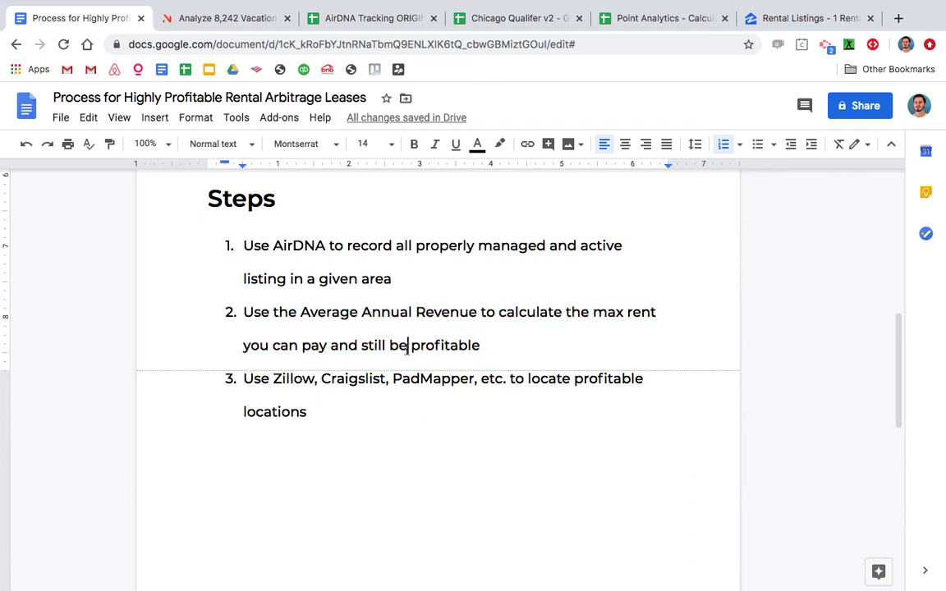
{"action": "left_click_drag", "start_coordinate": [481, 350], "coordinate": [429, 348]}
{"action": "left_click_drag", "start_coordinate": [593, 312], "coordinate": [675, 312]}
Review the third step of the process, on using Zillow, Craigslist and PadMapper to locate profitable locations
{"action": "scroll", "coordinate": [587, 341], "scroll_direction": "down", "scroll_amount": 2}
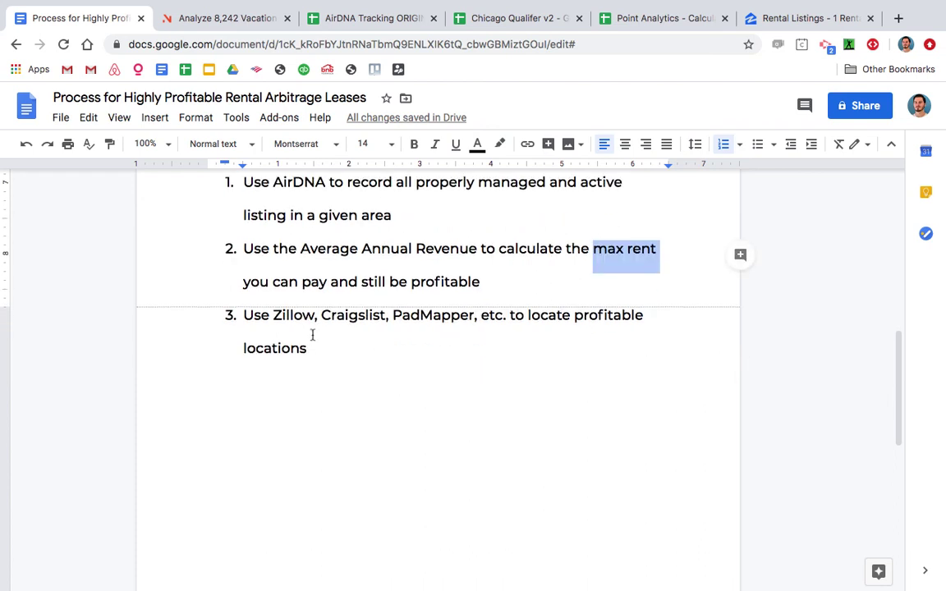
{"action": "left_click_drag", "start_coordinate": [270, 314], "coordinate": [347, 308]}
{"action": "double_click", "coordinate": [285, 315]}
{"action": "left_click_drag", "start_coordinate": [271, 315], "coordinate": [291, 316]}
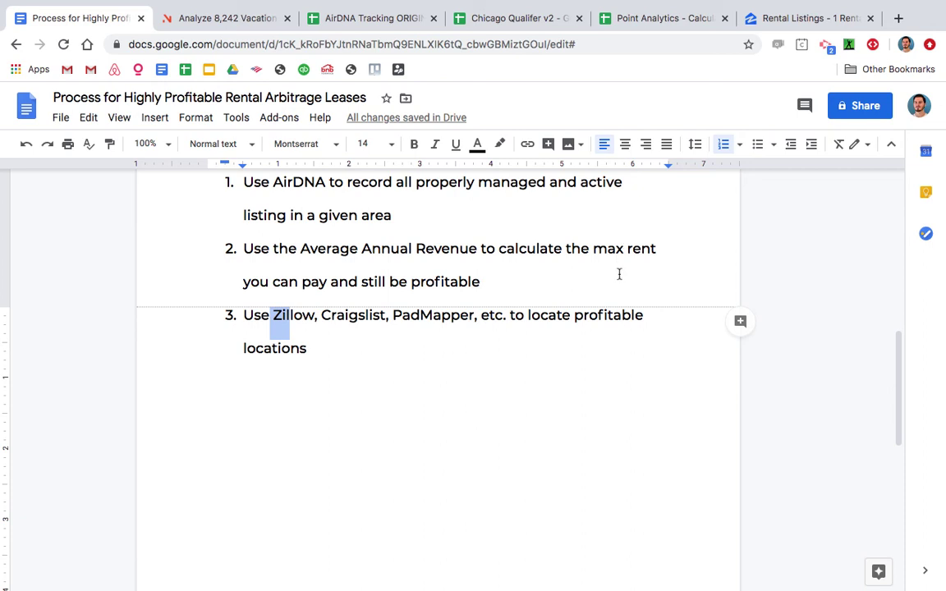
{"action": "left_click", "coordinate": [348, 315]}
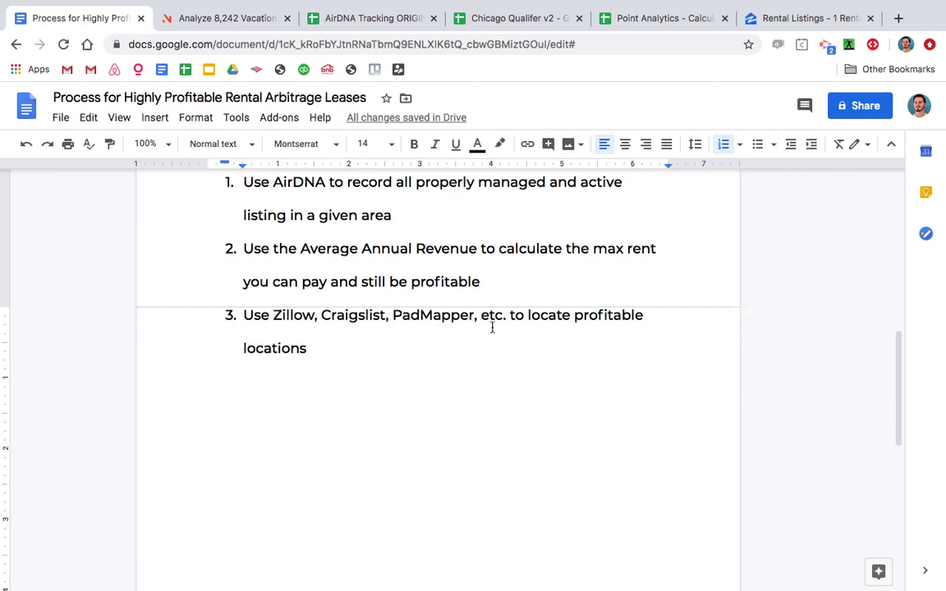
{"action": "left_click", "coordinate": [319, 346]}
Switch to the Zillow rental search for Chicago, clear the minimum price and set the maximum price to 3,200
{"action": "left_click", "coordinate": [793, 17]}
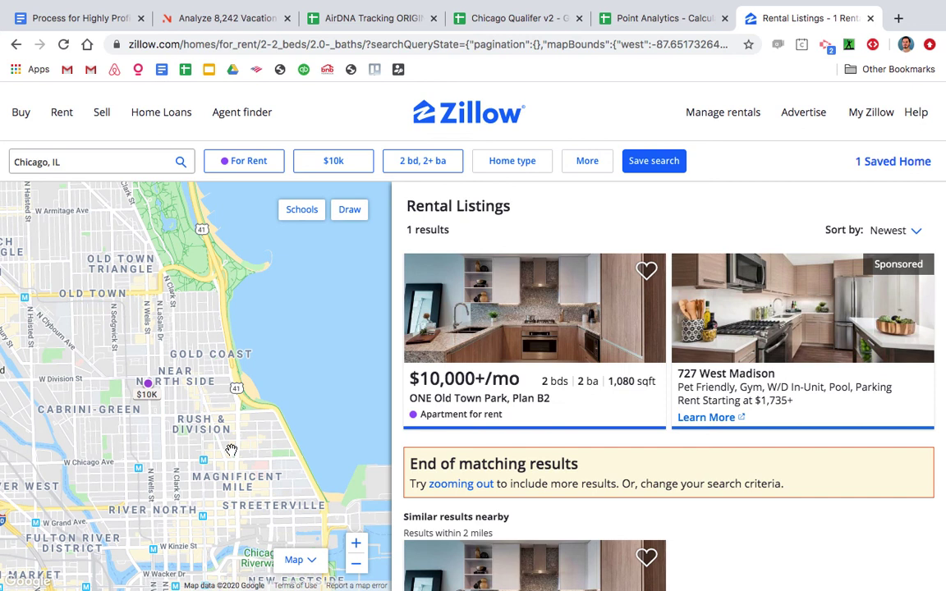
{"action": "left_click", "coordinate": [343, 161]}
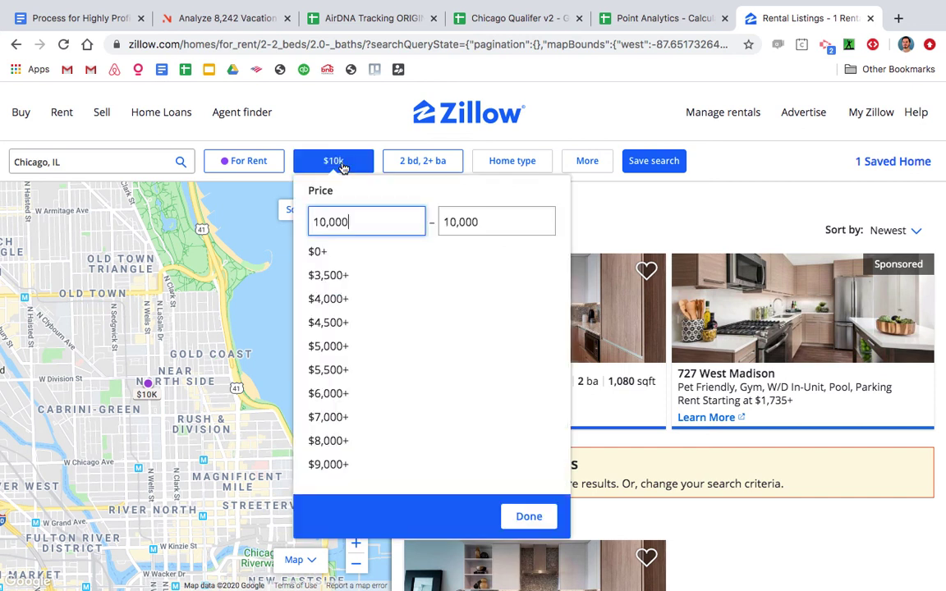
{"action": "double_click", "coordinate": [318, 222]}
{"action": "key", "text": "BackSpace"}
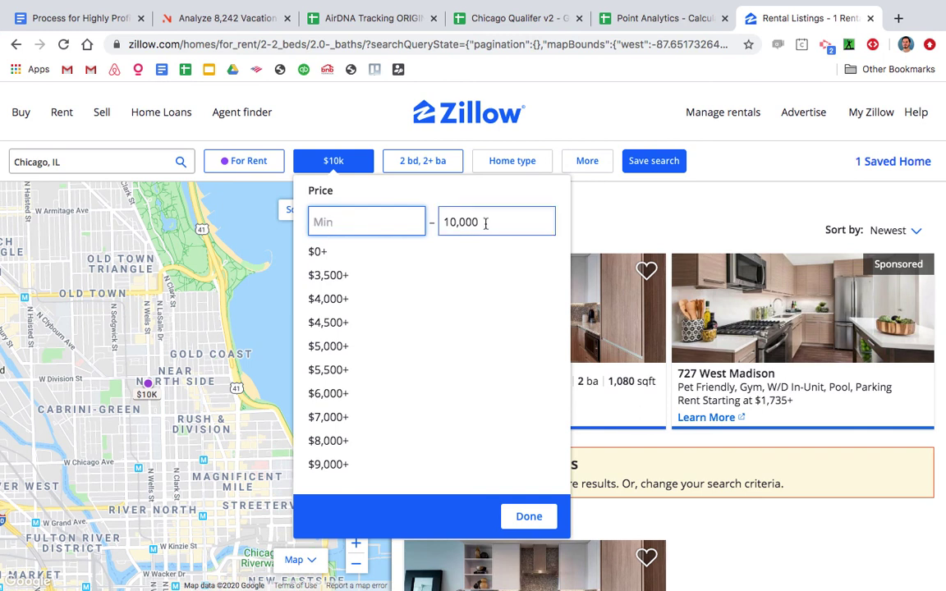
{"action": "left_click", "coordinate": [444, 221]}
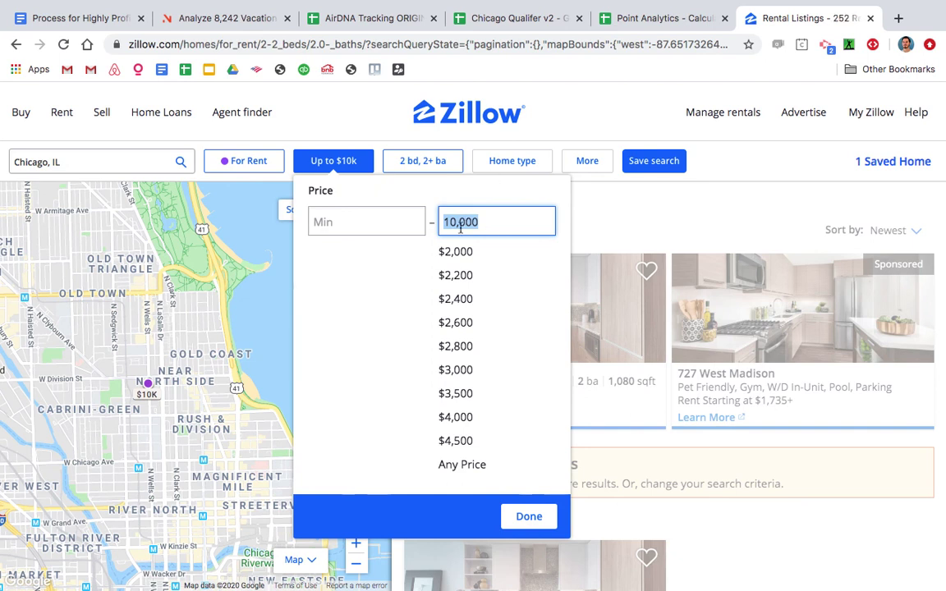
{"action": "type", "text": "3200"}
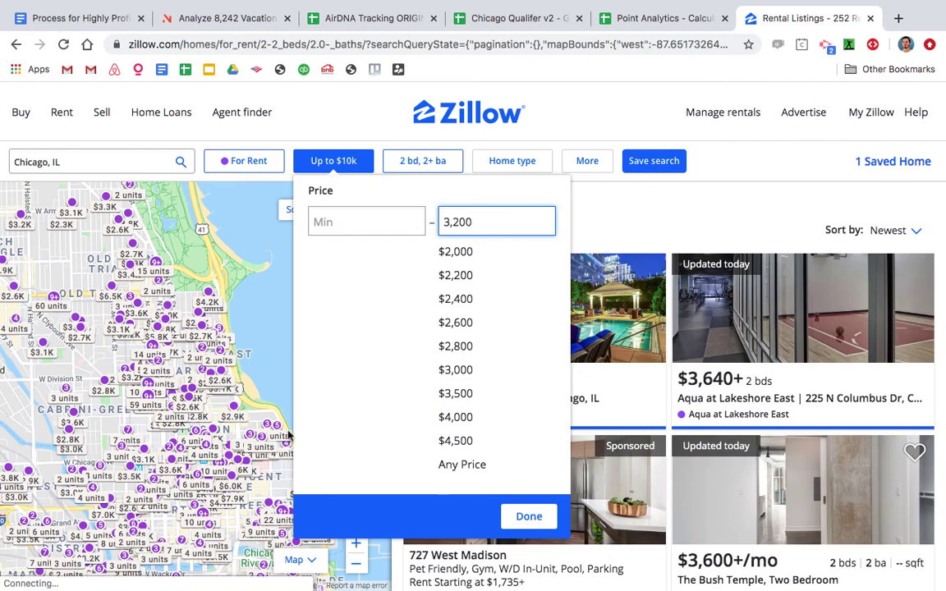
{"action": "left_click", "coordinate": [287, 435]}
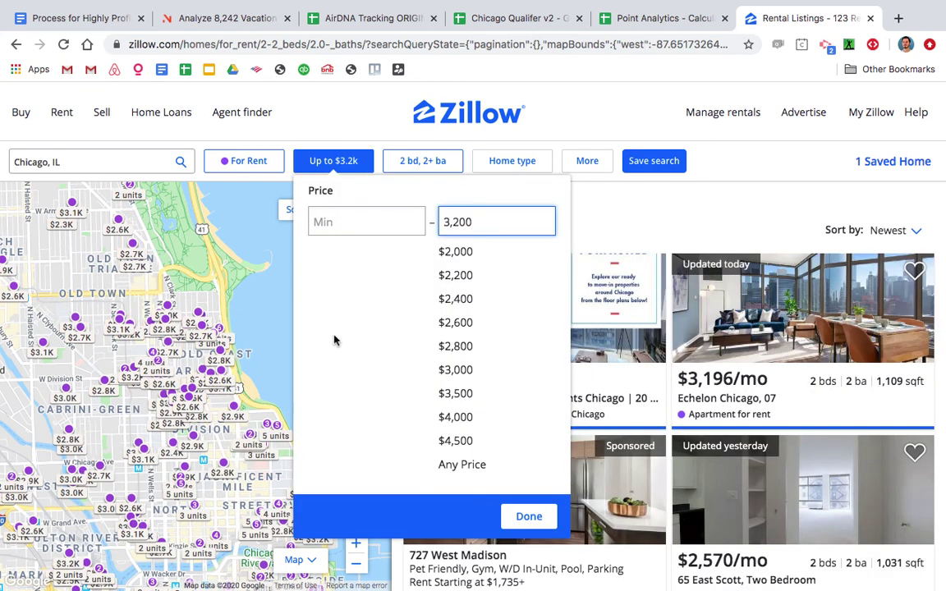
{"action": "left_click", "coordinate": [538, 516]}
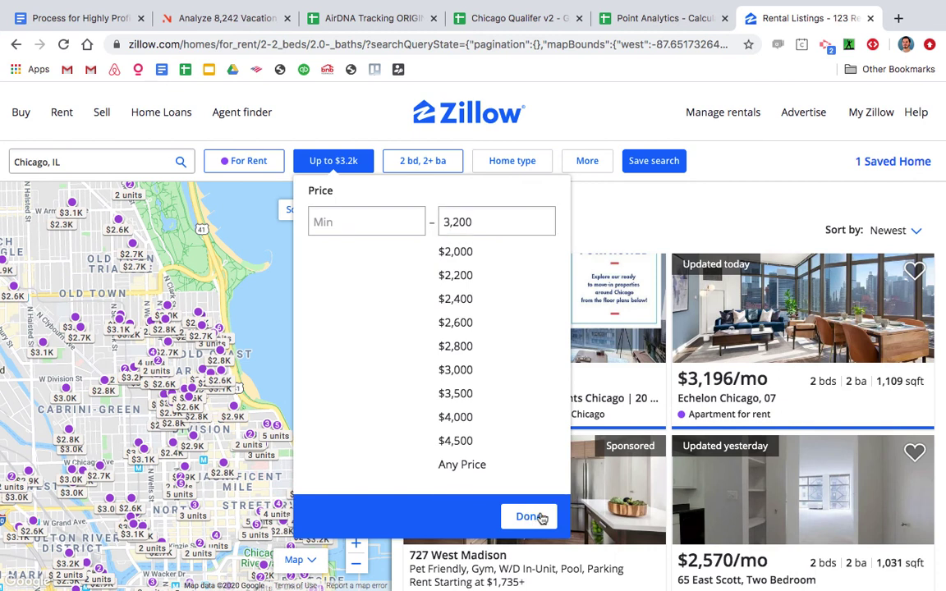
{"action": "left_click", "coordinate": [530, 516]}
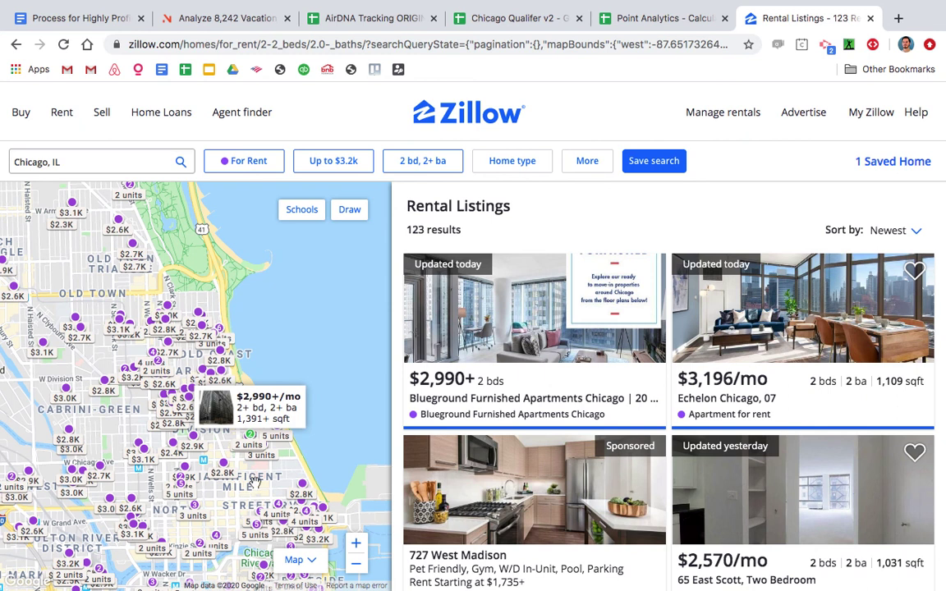
Return to the calculator spreadsheet and examine how Airbnb income and total expenses produce the annual PROFIT
{"action": "left_click", "coordinate": [647, 20]}
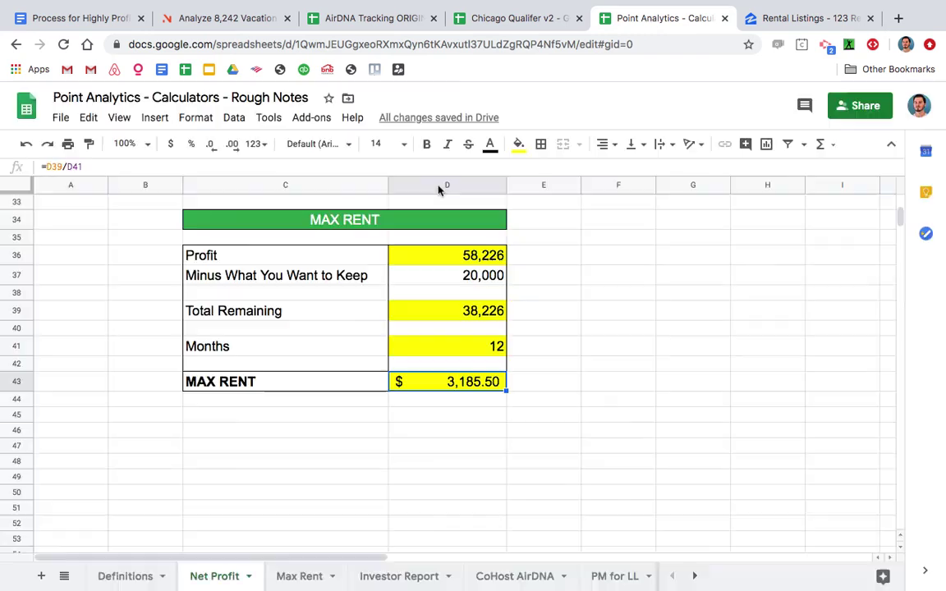
{"action": "left_click", "coordinate": [194, 257]}
{"action": "scroll", "coordinate": [362, 266], "scroll_direction": "up", "scroll_amount": 1}
{"action": "scroll", "coordinate": [380, 274], "scroll_direction": "up", "scroll_amount": 10}
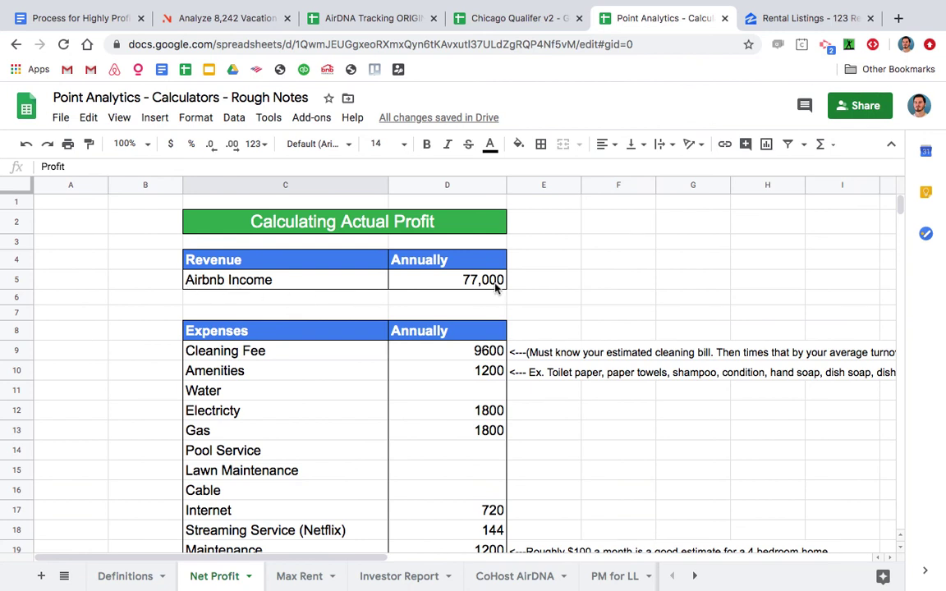
{"action": "scroll", "coordinate": [455, 406], "scroll_direction": "down", "scroll_amount": 2}
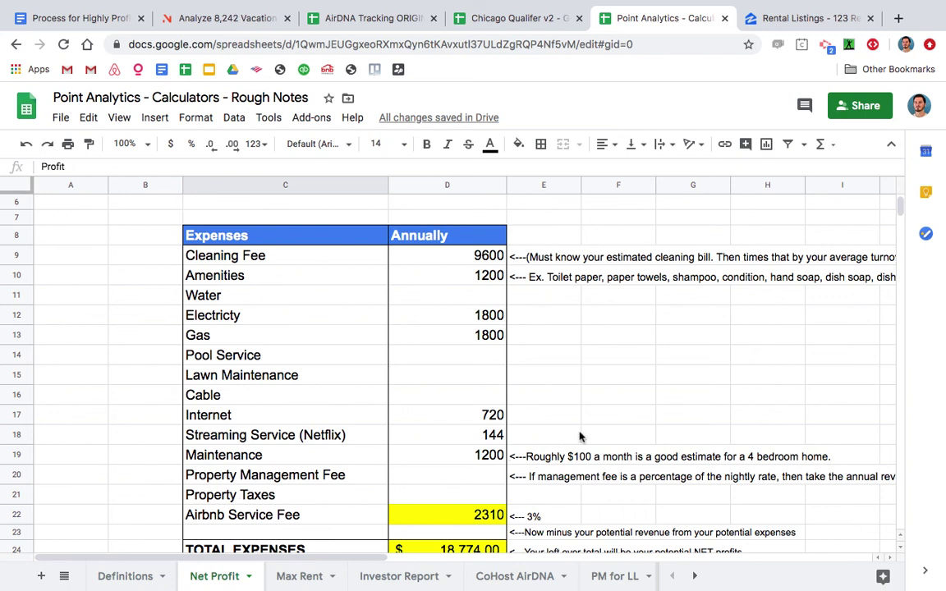
{"action": "scroll", "coordinate": [522, 393], "scroll_direction": "down", "scroll_amount": 2}
{"action": "scroll", "coordinate": [497, 448], "scroll_direction": "down", "scroll_amount": 2}
{"action": "scroll", "coordinate": [473, 427], "scroll_direction": "down", "scroll_amount": 1}
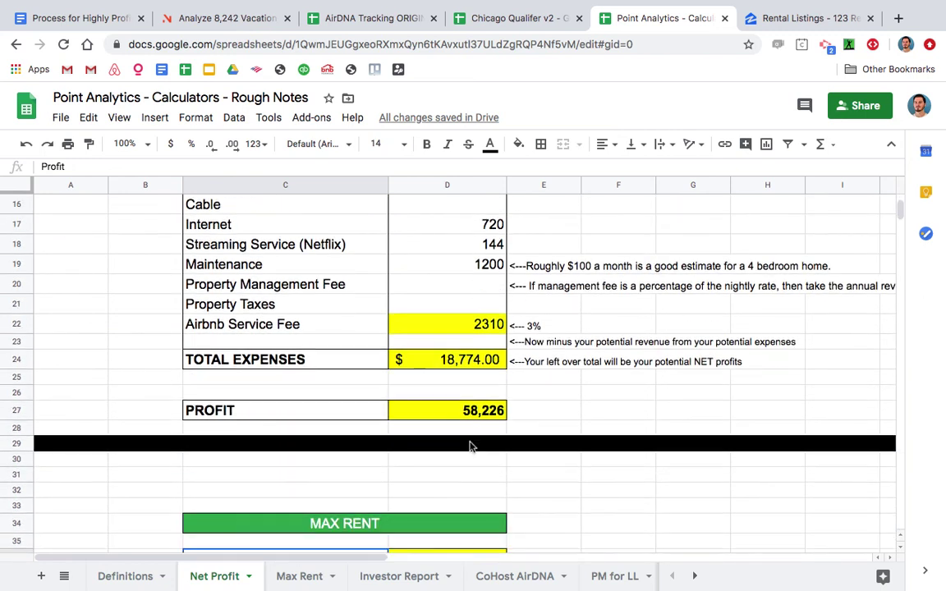
{"action": "left_click", "coordinate": [485, 411]}
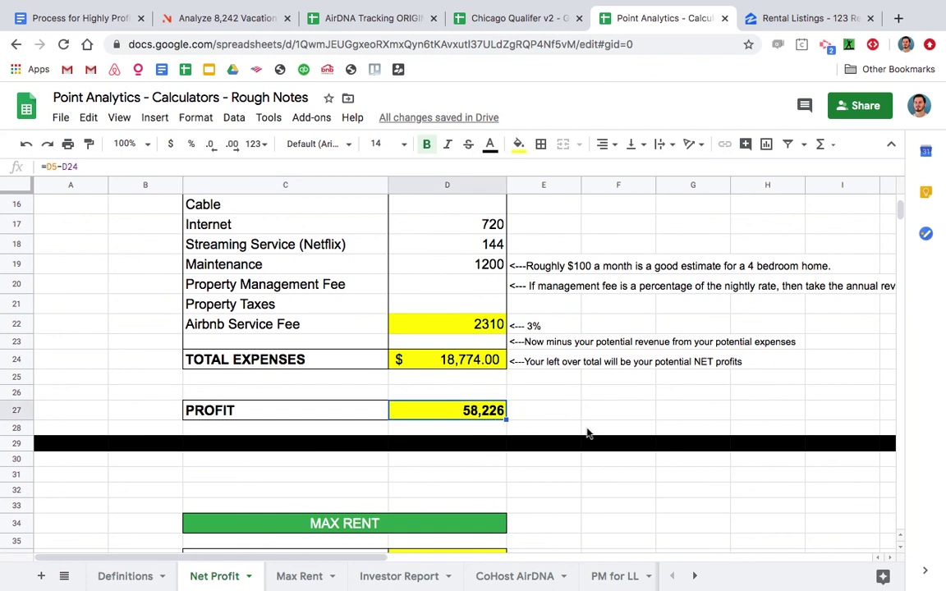
Examine the amount to keep, Total Remaining and MAX RENT in the MAX RENT section, and return to the Zillow listings
{"action": "scroll", "coordinate": [526, 389], "scroll_direction": "down", "scroll_amount": 3}
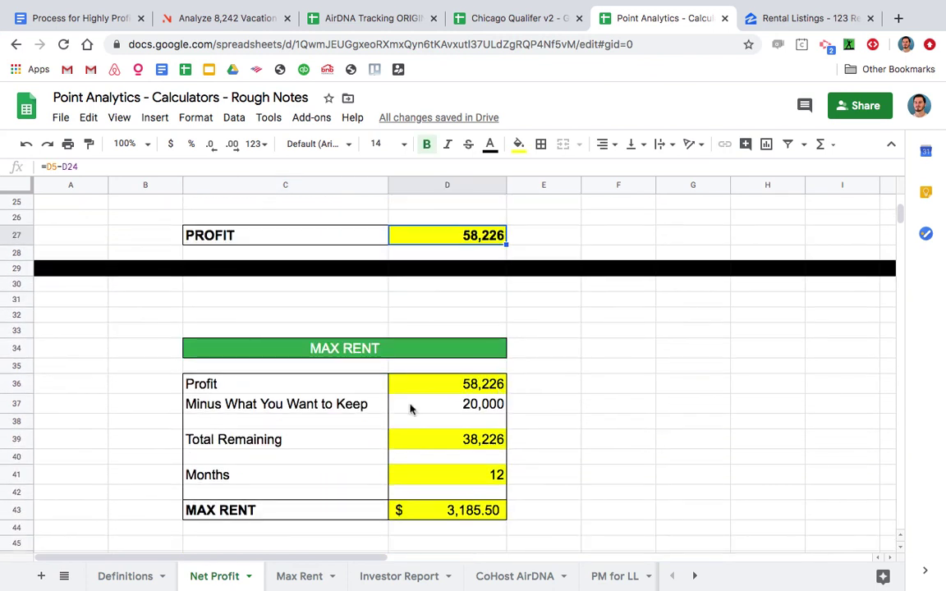
{"action": "left_click", "coordinate": [510, 409]}
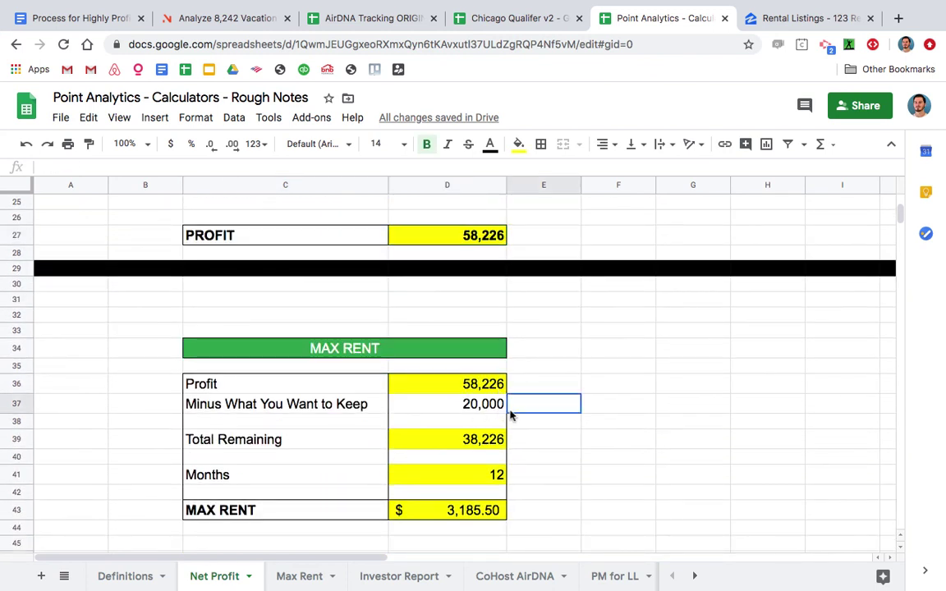
{"action": "left_click", "coordinate": [492, 404]}
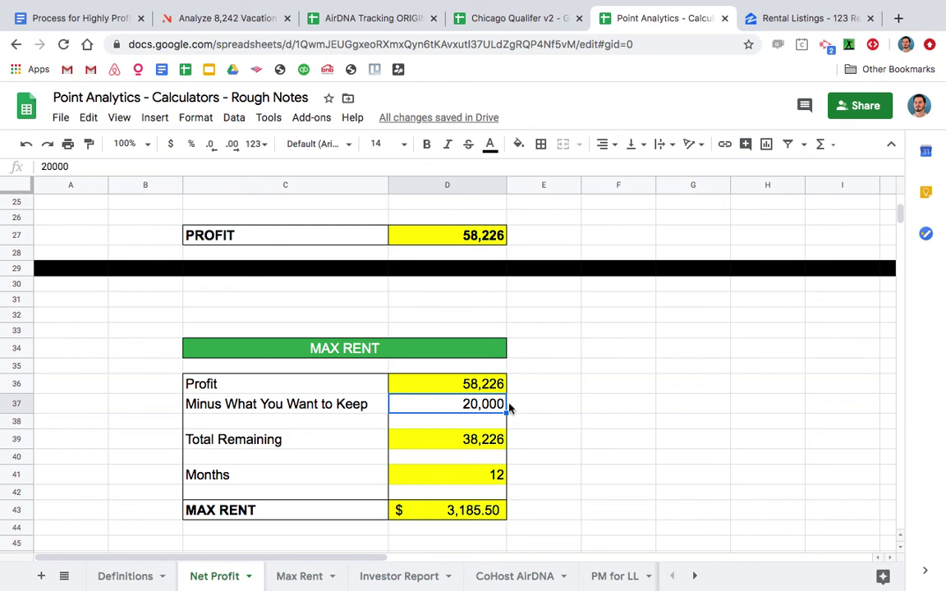
{"action": "left_click", "coordinate": [511, 409]}
{"action": "left_click", "coordinate": [475, 413]}
{"action": "left_click", "coordinate": [531, 424]}
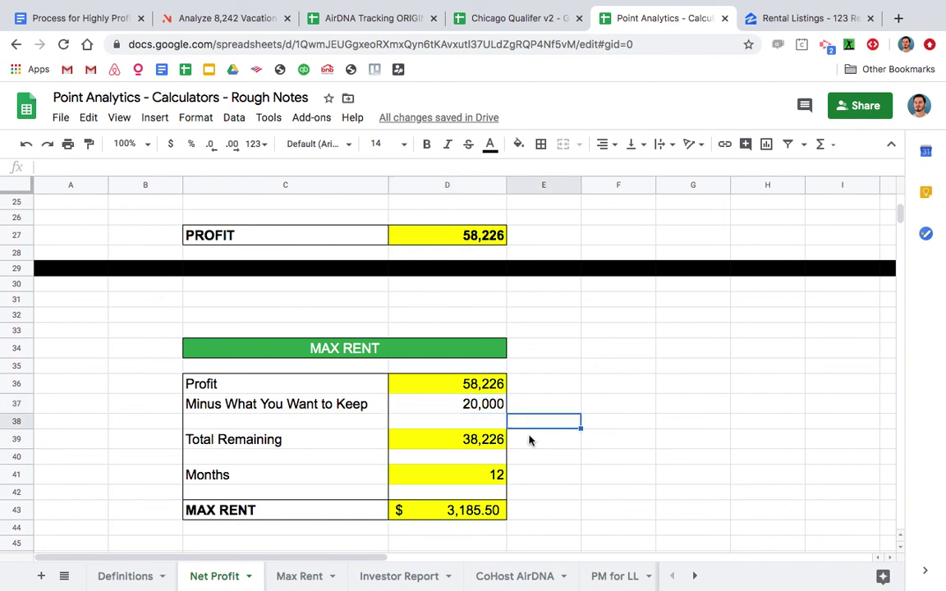
{"action": "left_click", "coordinate": [444, 445]}
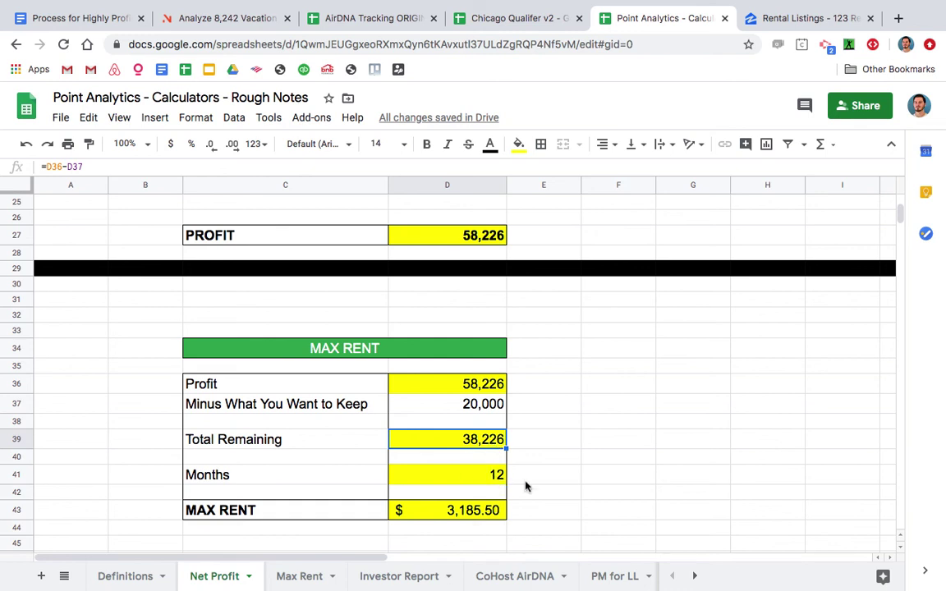
{"action": "scroll", "coordinate": [522, 485], "scroll_direction": "down", "scroll_amount": 1}
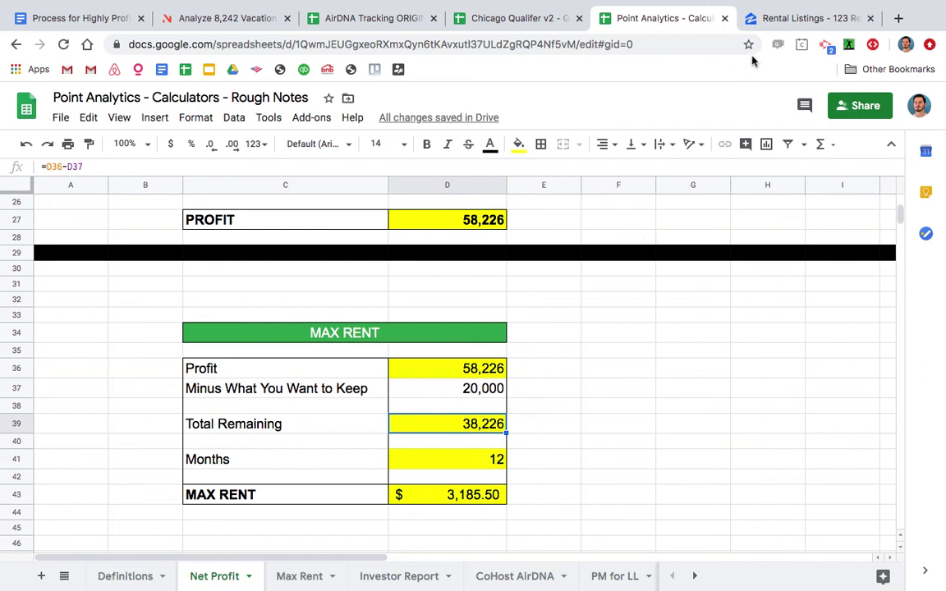
{"action": "key", "text": "ctrl+Tab"}
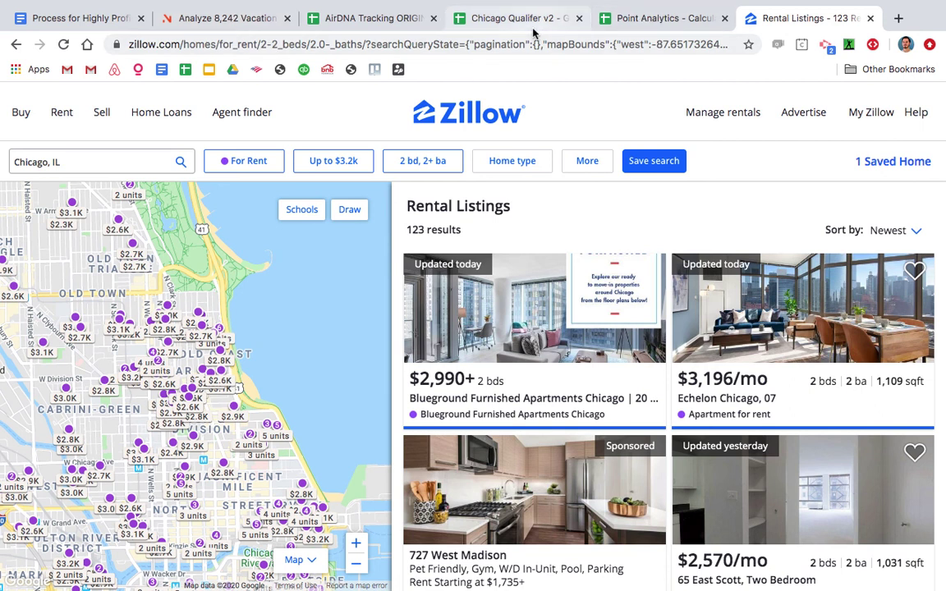
Switch to the process document and review its title and the objective of locating highly profitable vacant units
{"action": "left_click", "coordinate": [90, 23]}
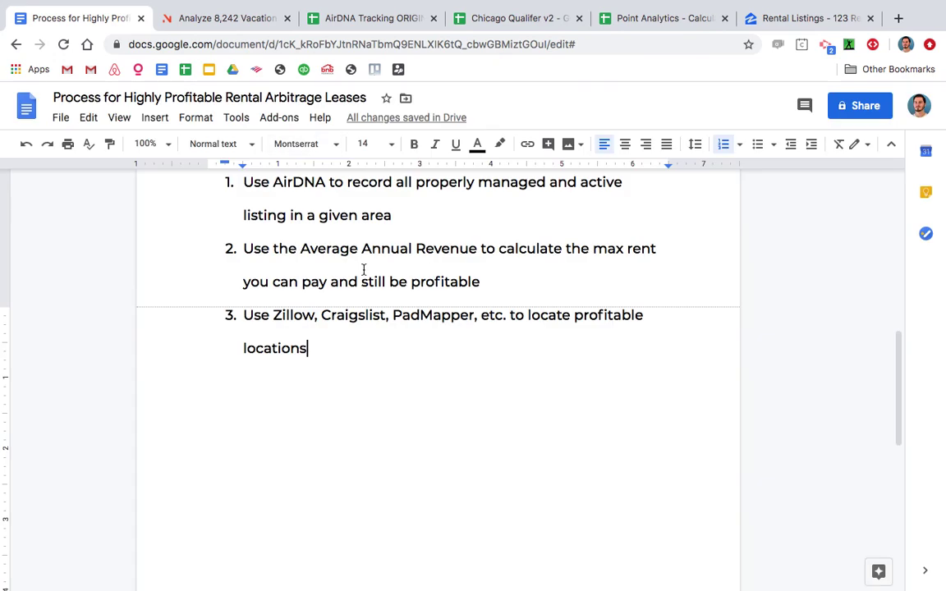
{"action": "scroll", "coordinate": [384, 367], "scroll_direction": "up", "scroll_amount": 2}
{"action": "scroll", "coordinate": [384, 367], "scroll_direction": "up", "scroll_amount": 5}
{"action": "left_click", "coordinate": [292, 280]}
{"action": "triple_click", "coordinate": [559, 380]}
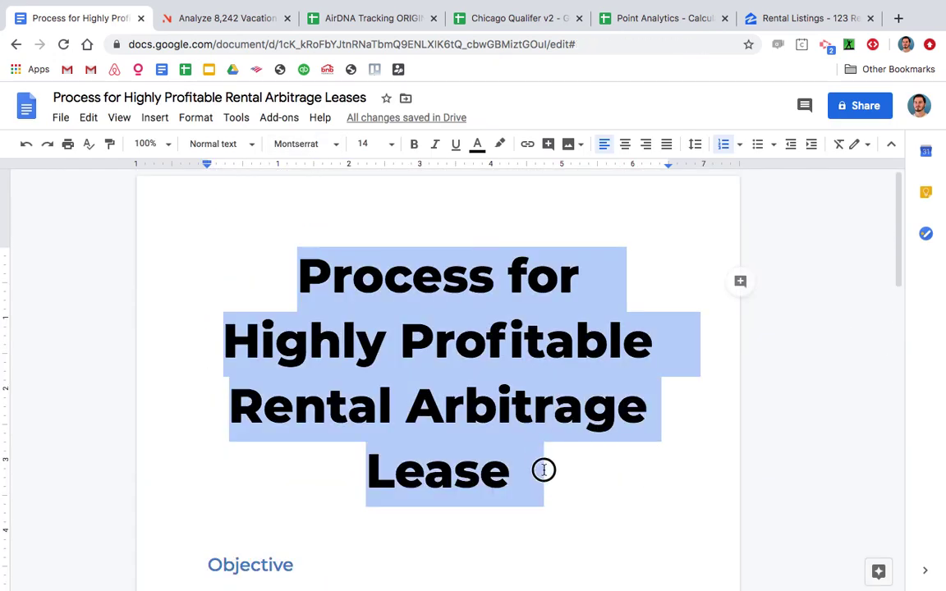
{"action": "left_click", "coordinate": [544, 469]}
{"action": "scroll", "coordinate": [544, 470], "scroll_direction": "down", "scroll_amount": 5}
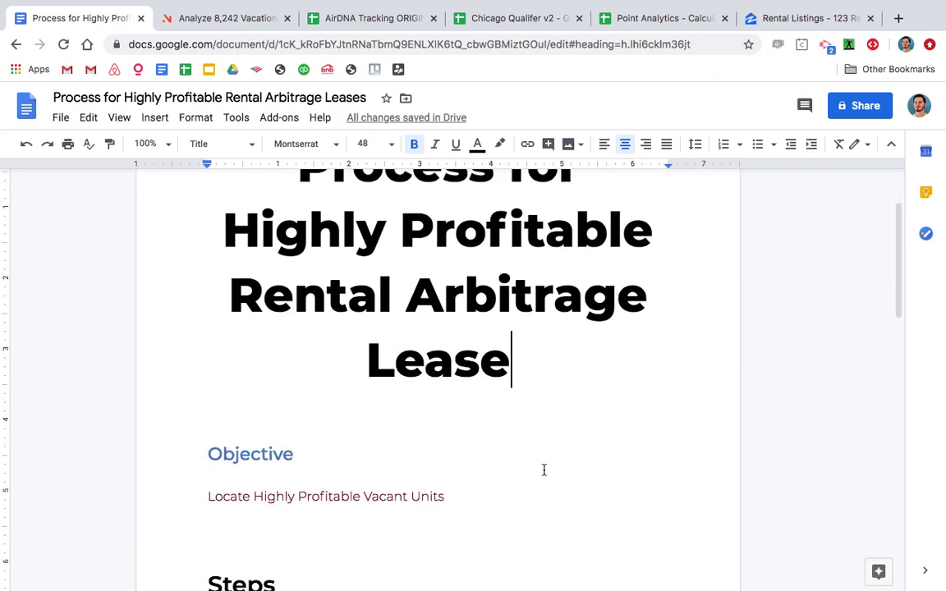
{"action": "left_click_drag", "start_coordinate": [201, 413], "coordinate": [443, 411]}
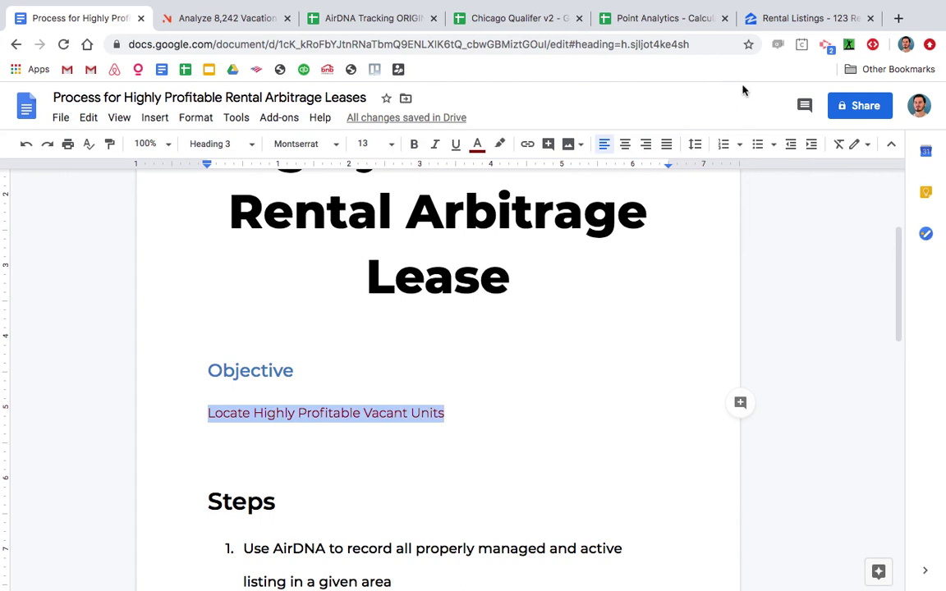
{"action": "mouse_move", "coordinate": [659, 7]}
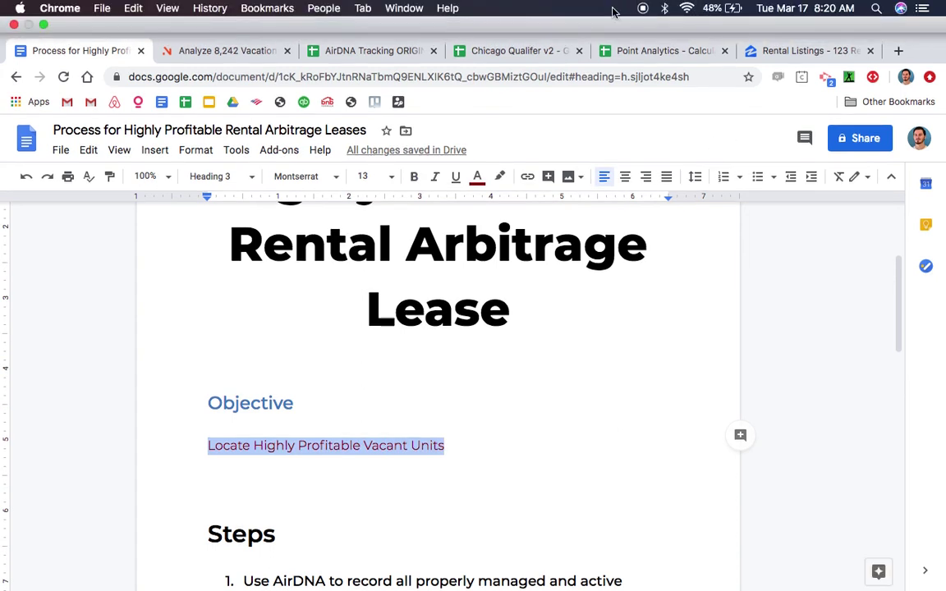